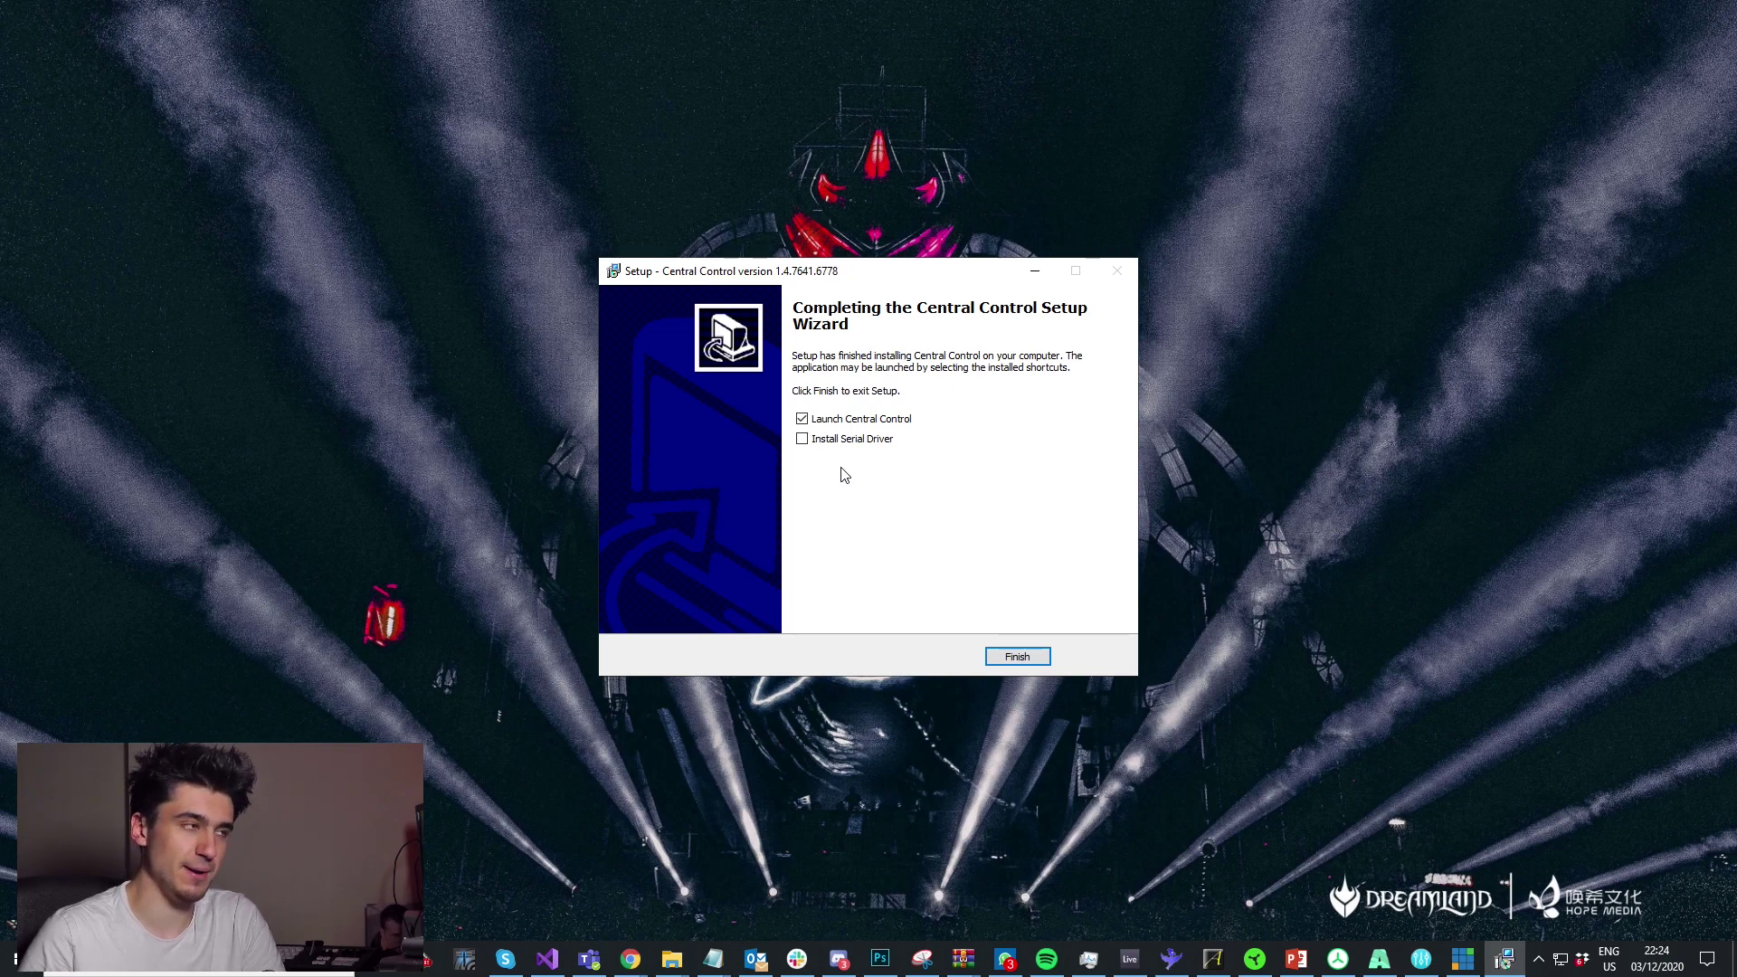
# - Minimise the setup wizard, switch to Central Control and add a NewTek - LiveControl LC11 device
pyautogui.click(1035, 271)
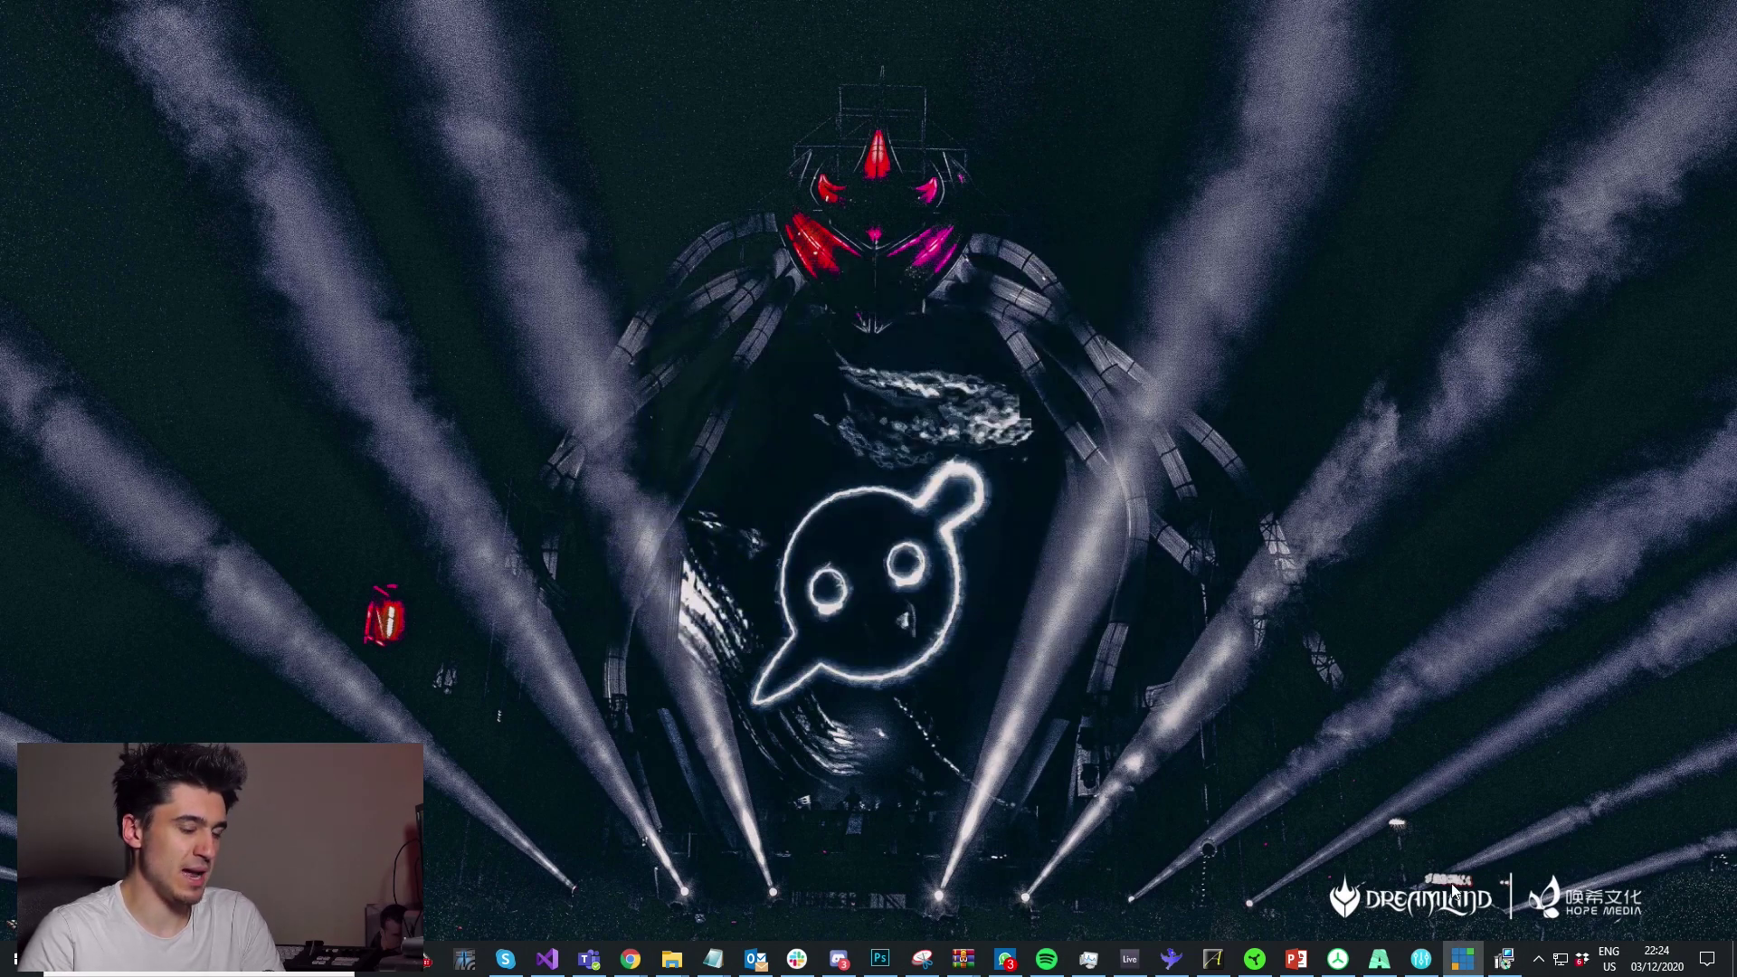
pyautogui.click(1422, 959)
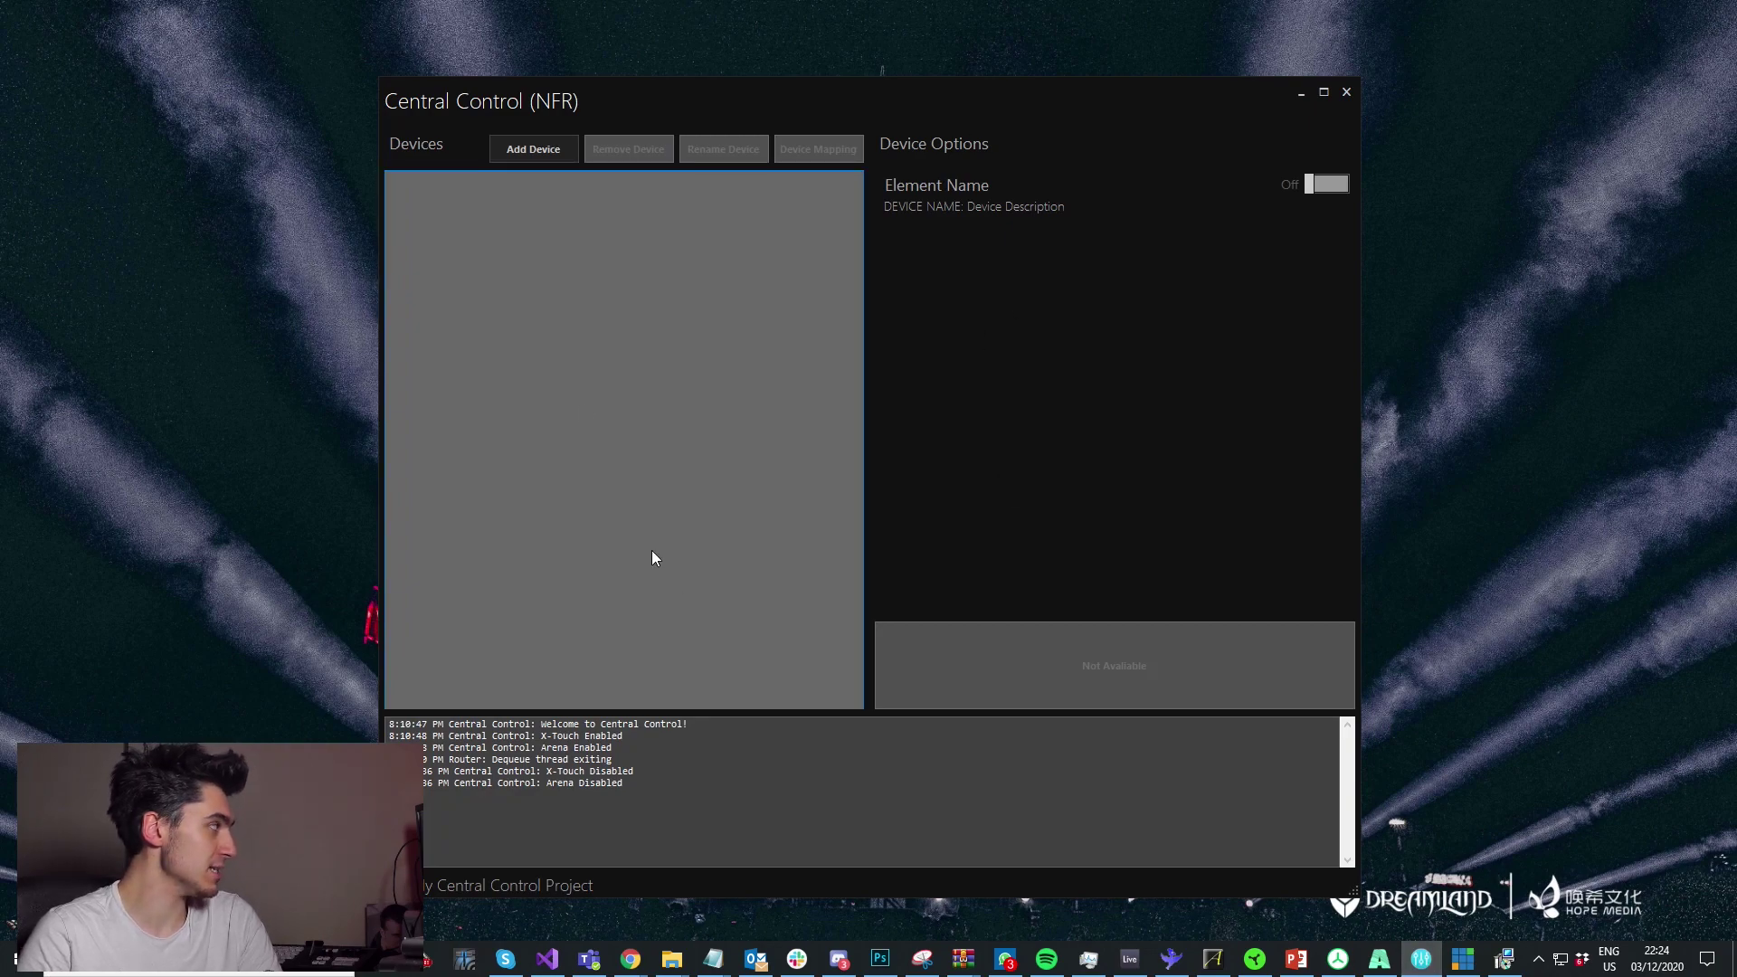
pyautogui.click(545, 156)
pyautogui.click(883, 465)
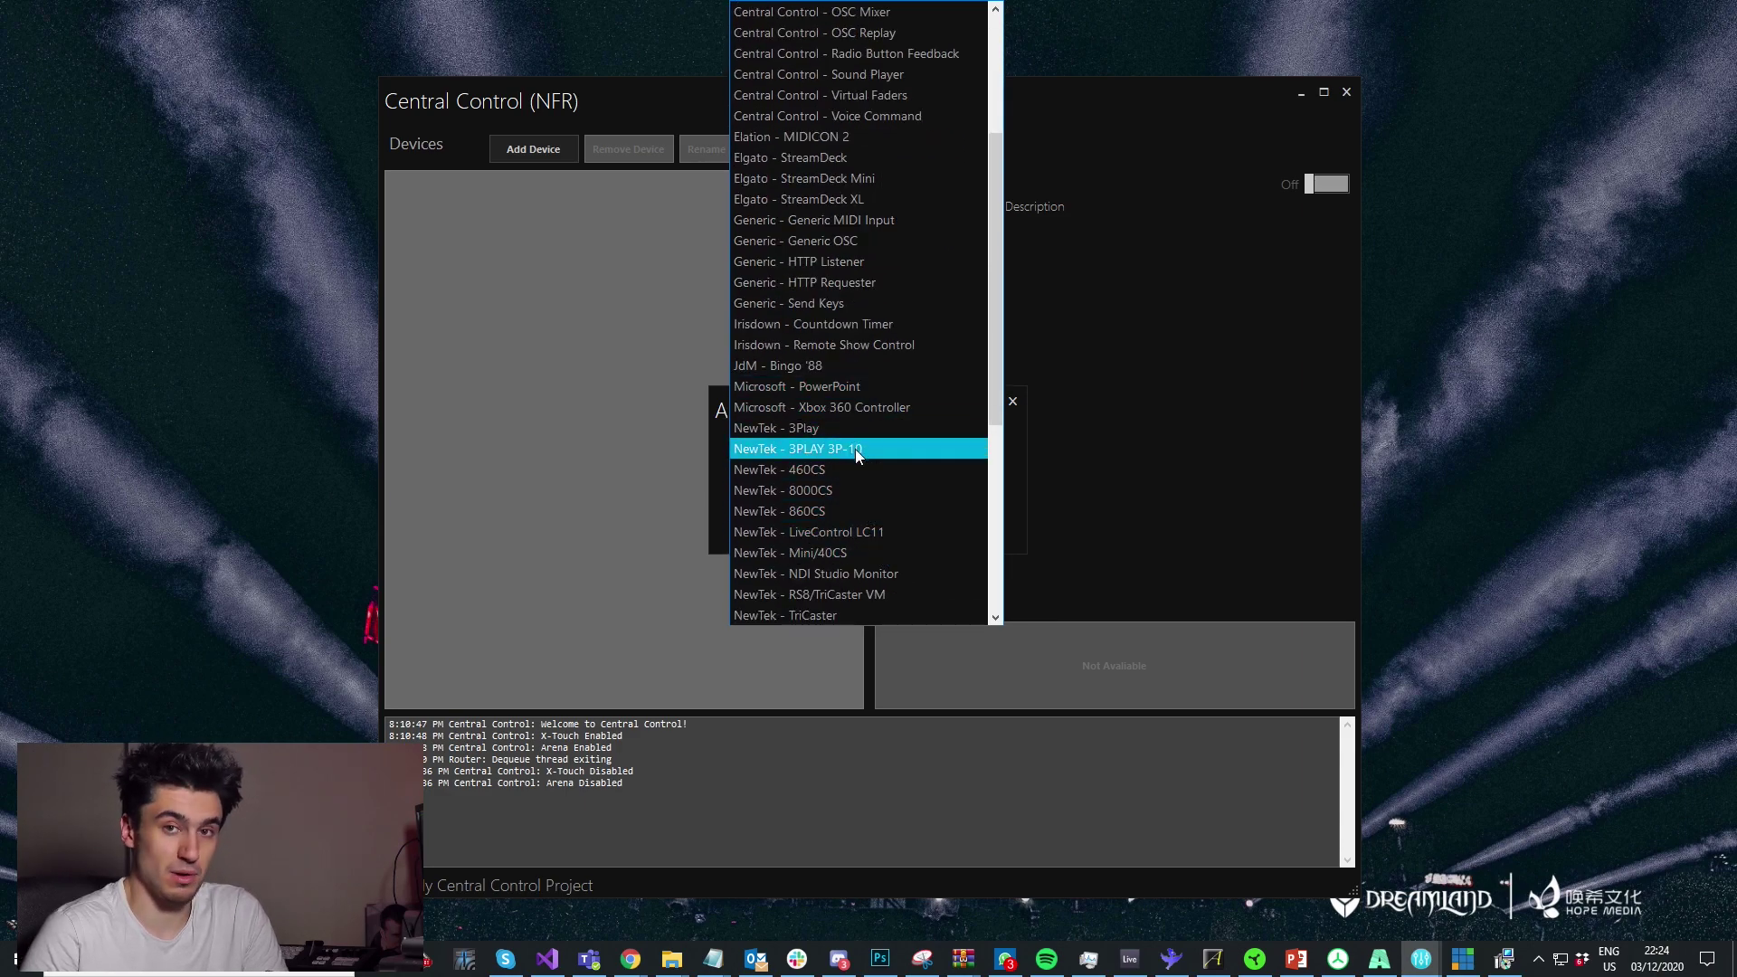
pyautogui.click(847, 528)
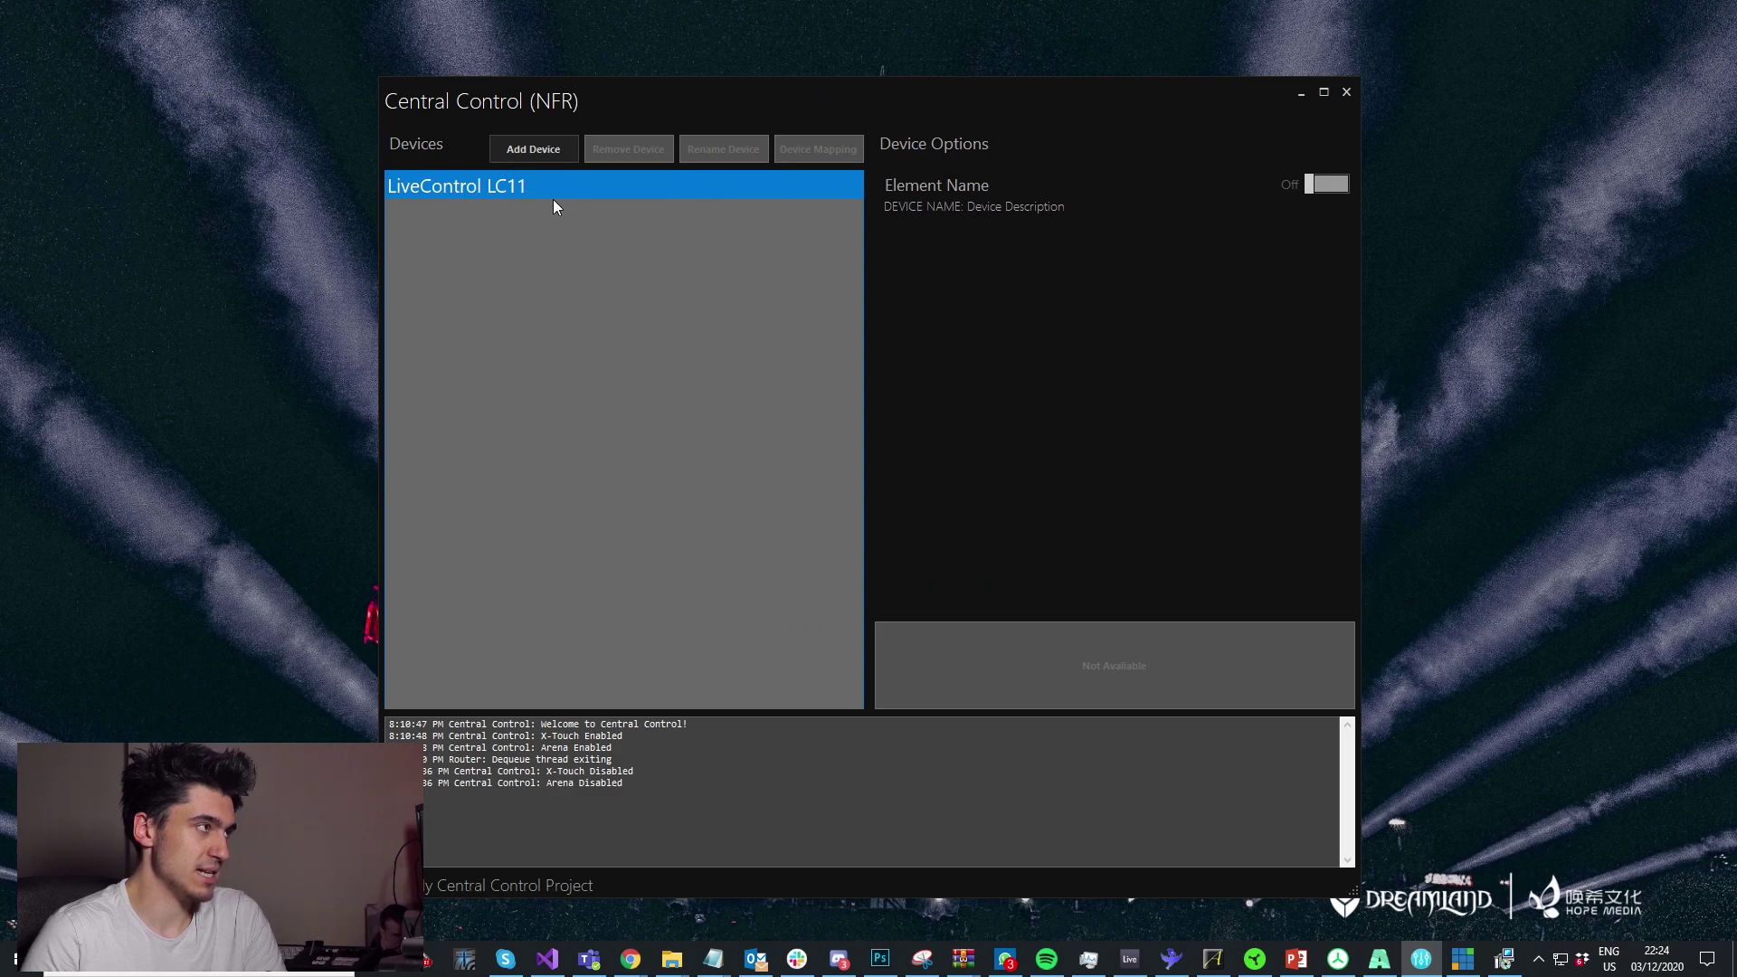
# - Assign the LiveControl LC11 device to COM4 and enable it
pyautogui.click(546, 198)
pyautogui.click(955, 273)
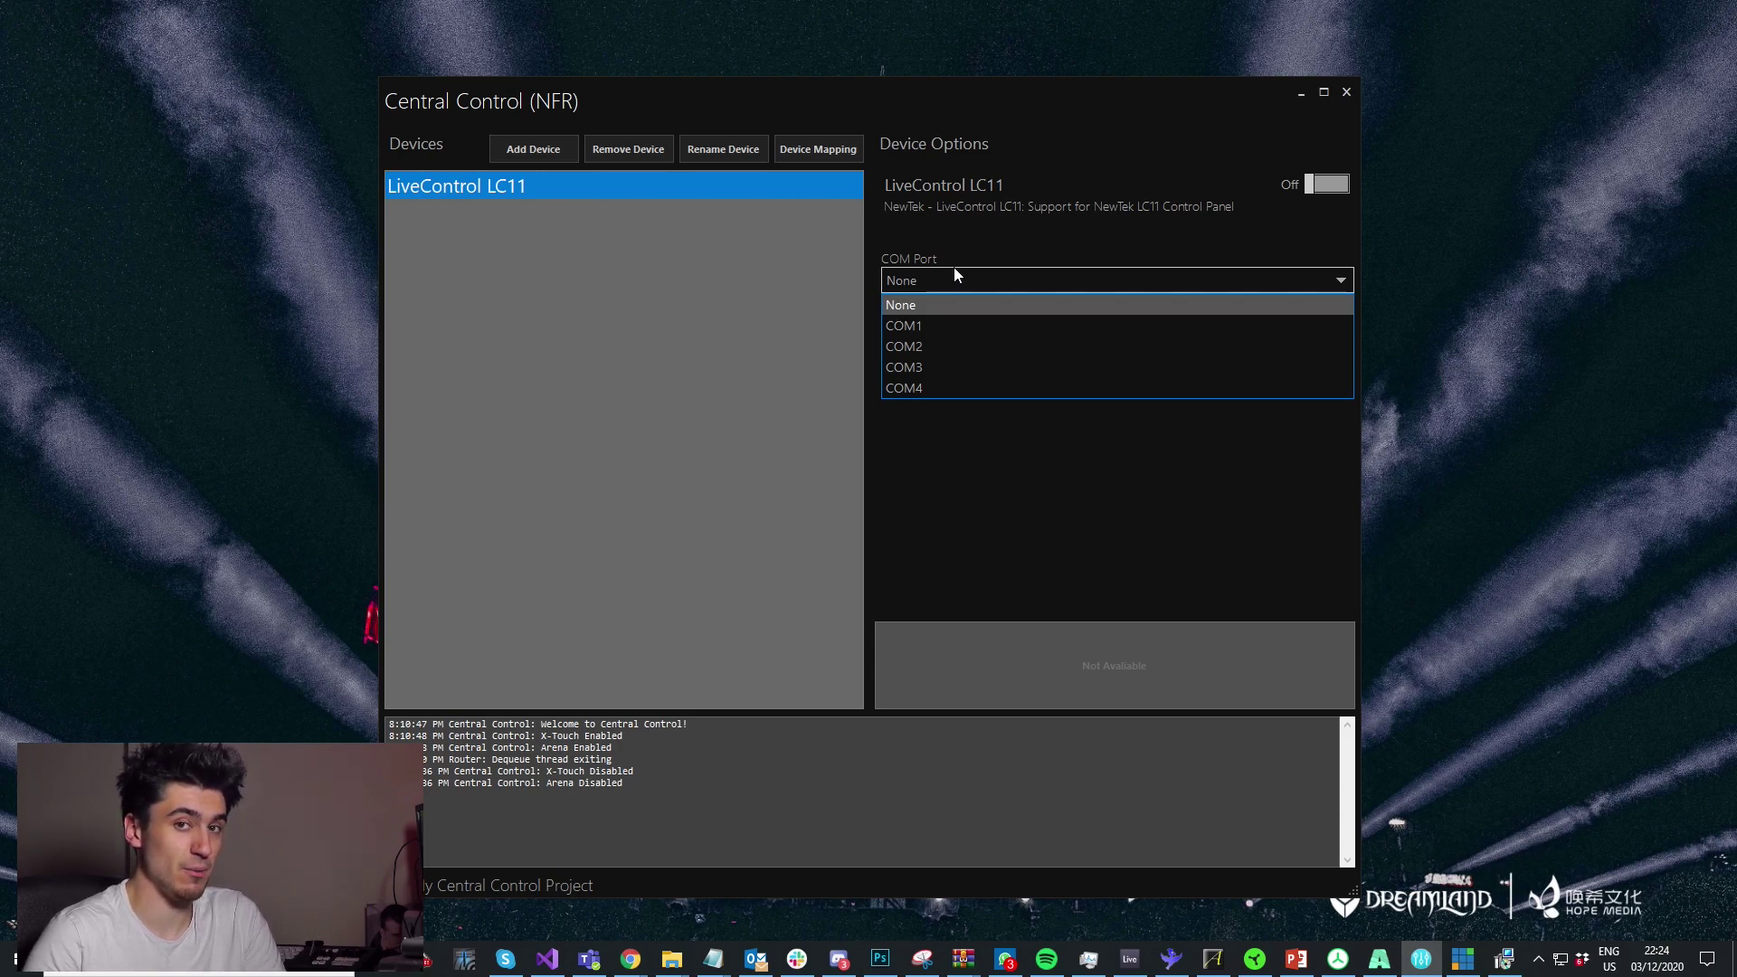
pyautogui.click(904, 387)
pyautogui.click(1326, 185)
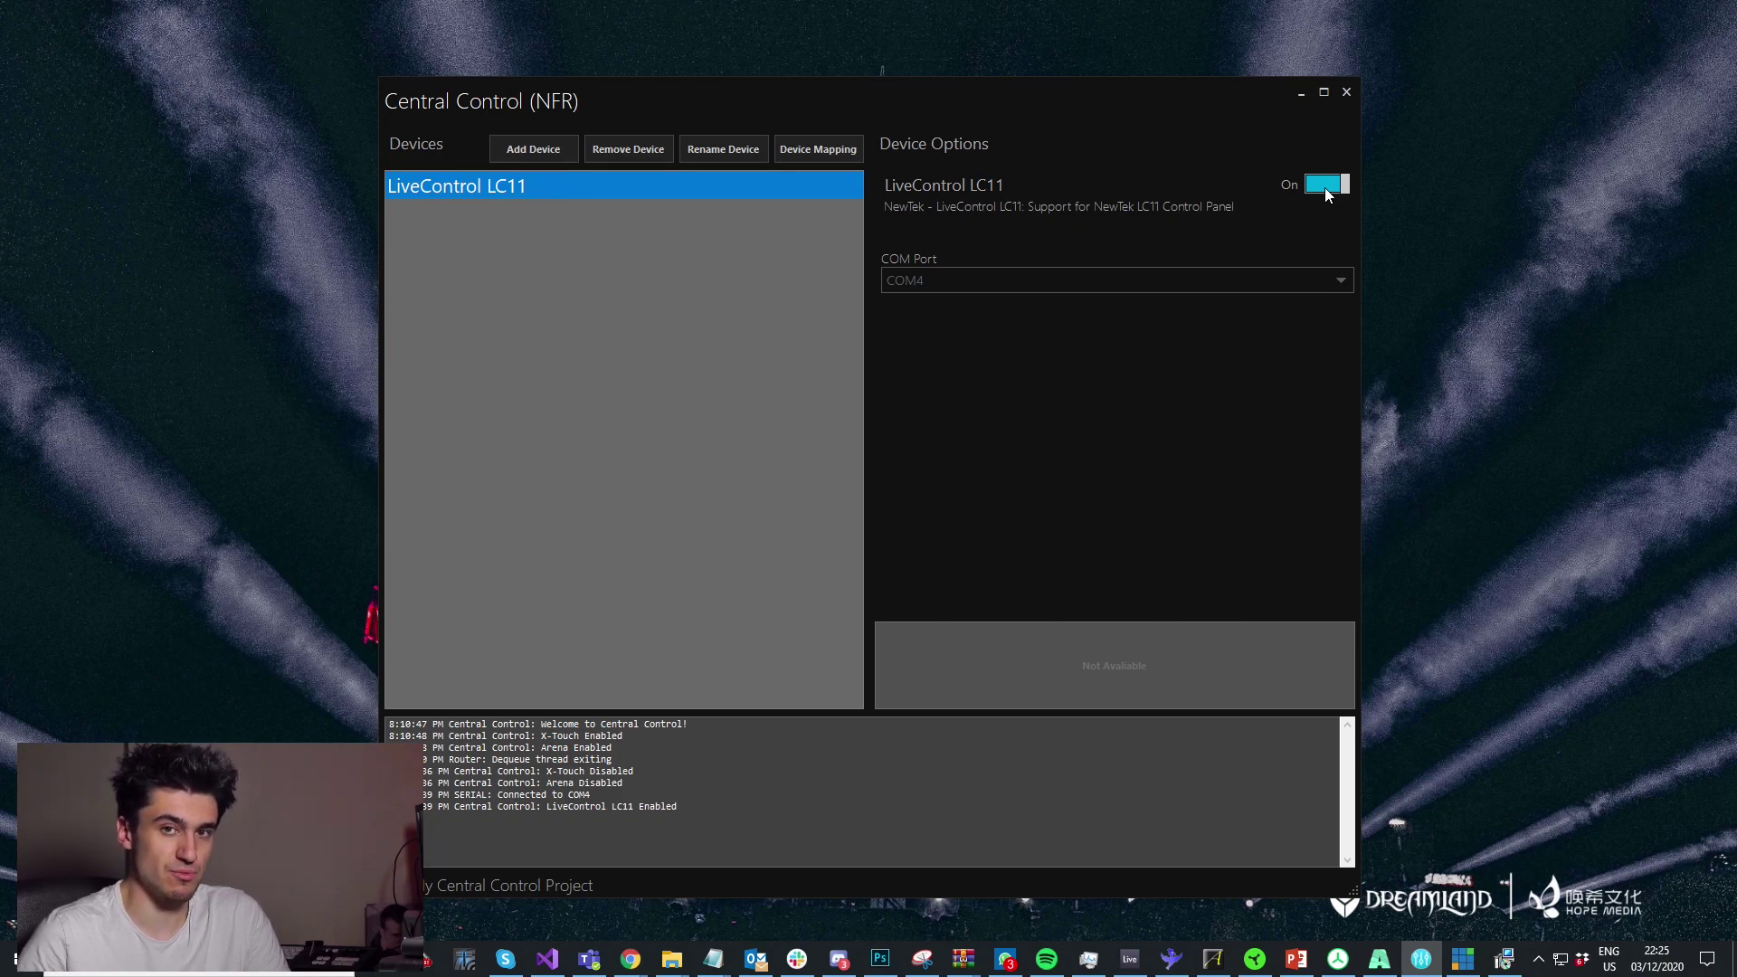
# - Add a StudioCoast vMix device to the device list
pyautogui.click(513, 150)
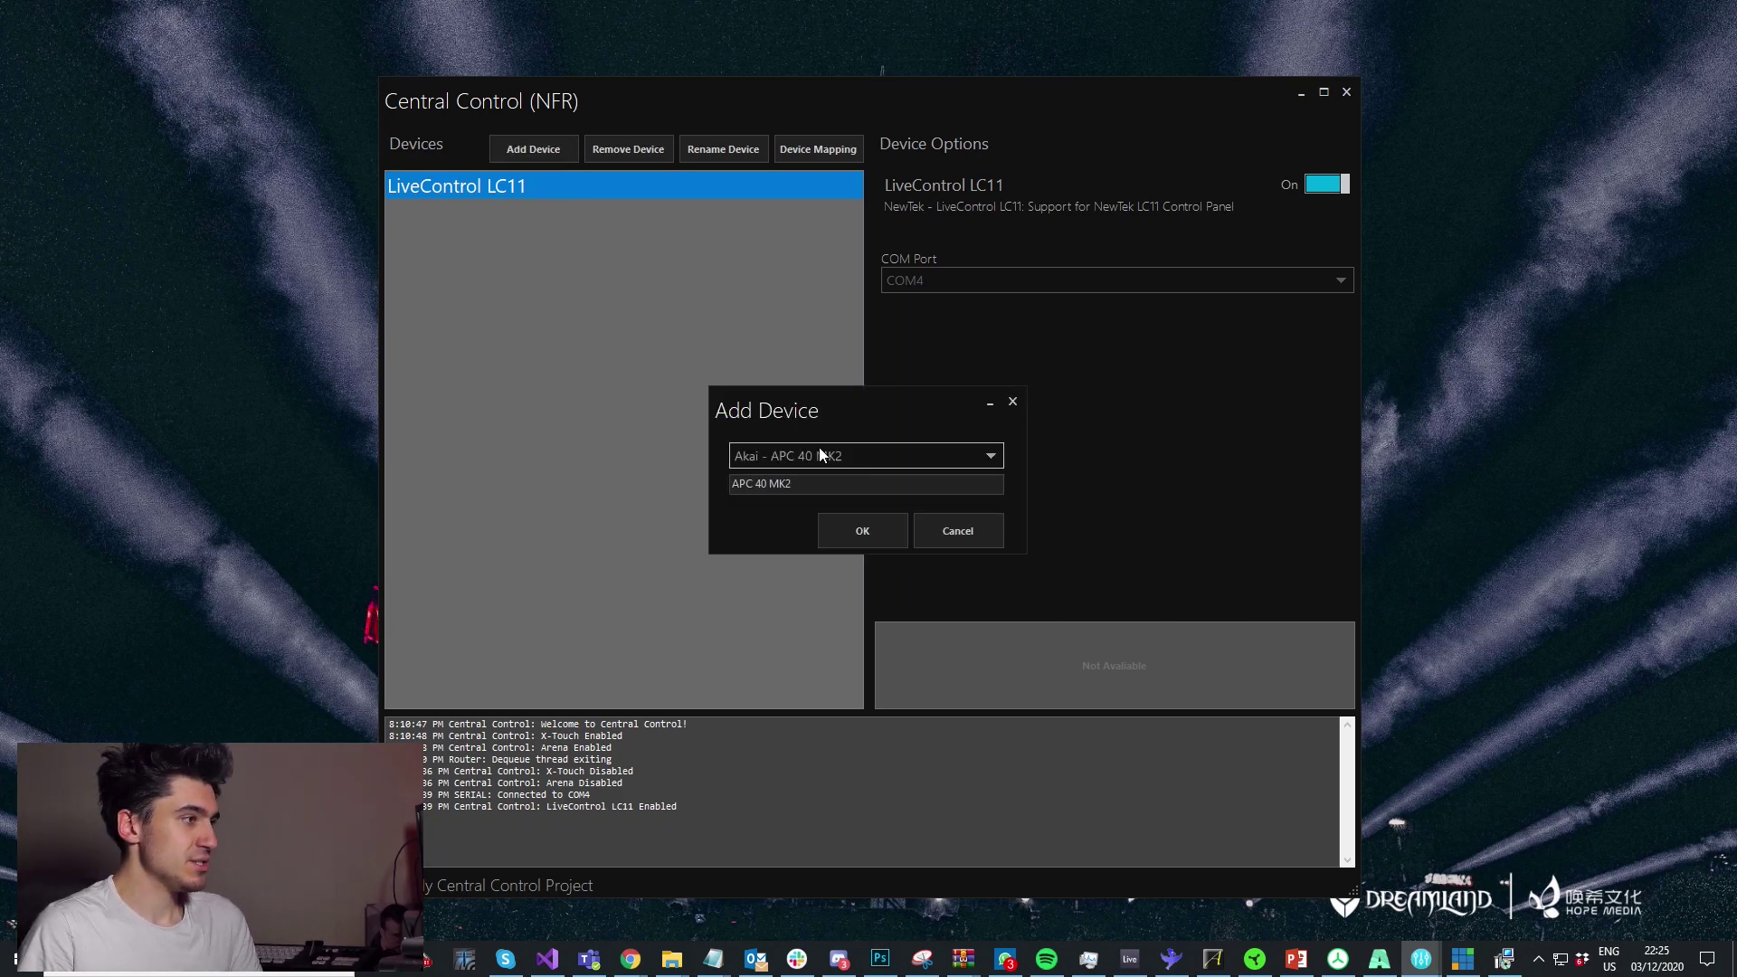
pyautogui.click(818, 447)
pyautogui.scroll(-10, 845, 507)
pyautogui.scroll(1, 843, 427)
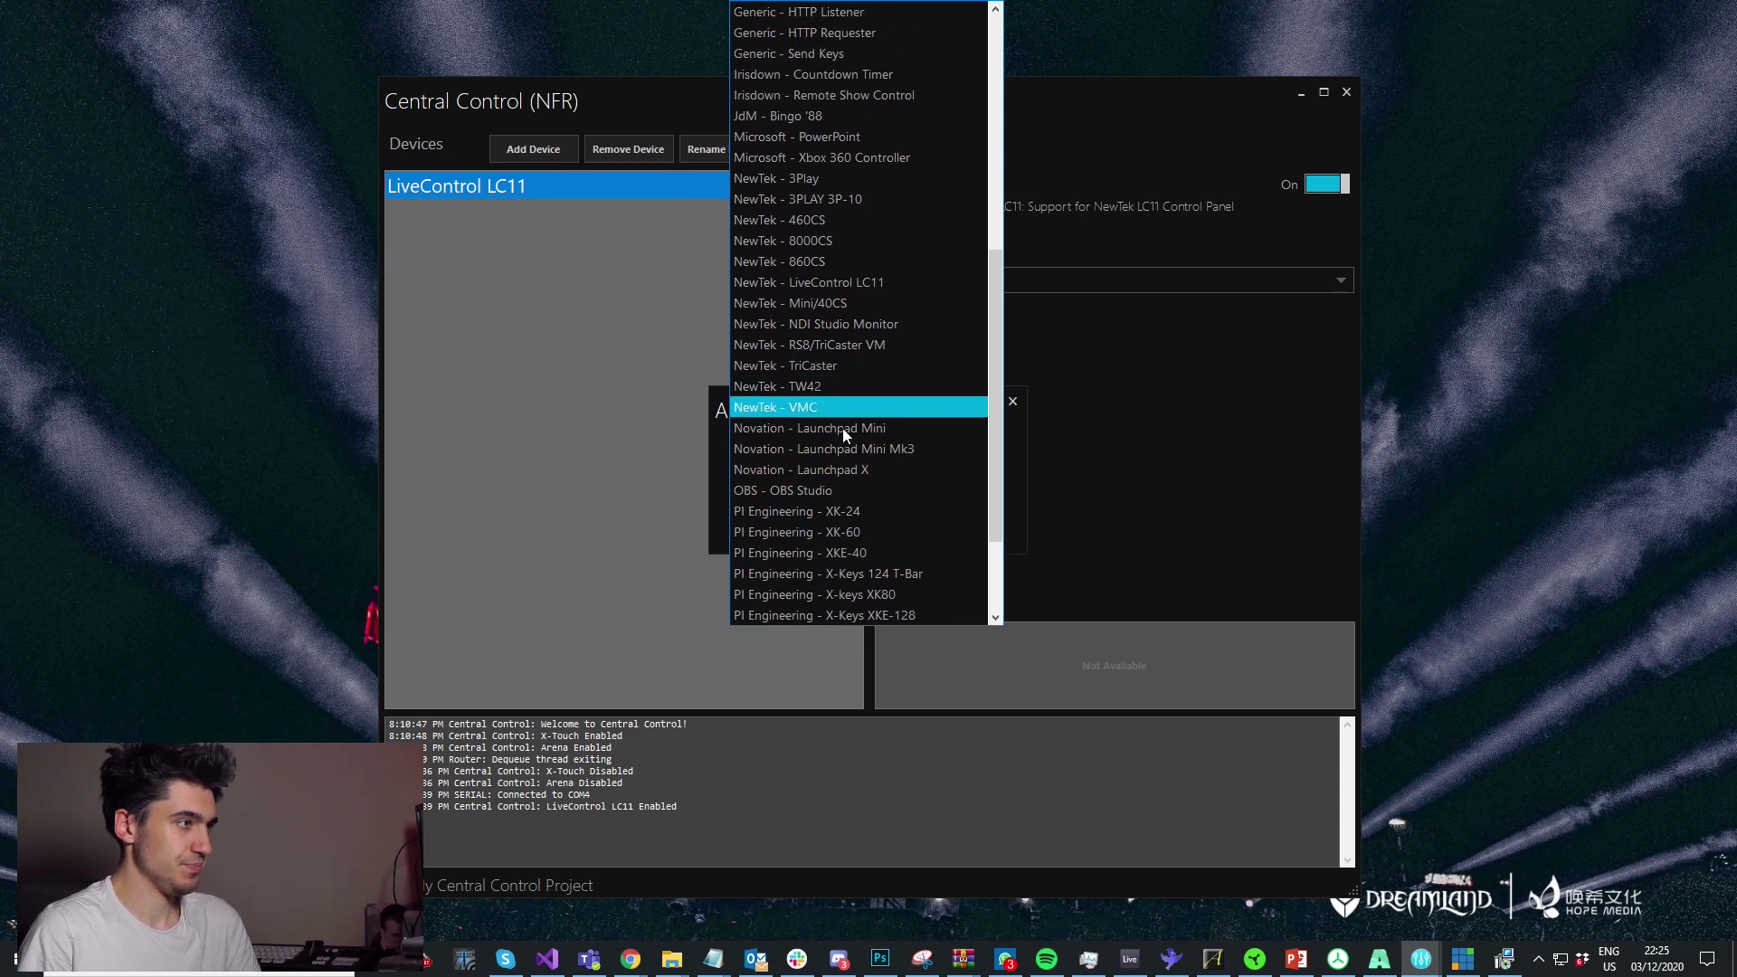
pyautogui.scroll(-5, 843, 476)
pyautogui.click(833, 593)
pyautogui.click(862, 530)
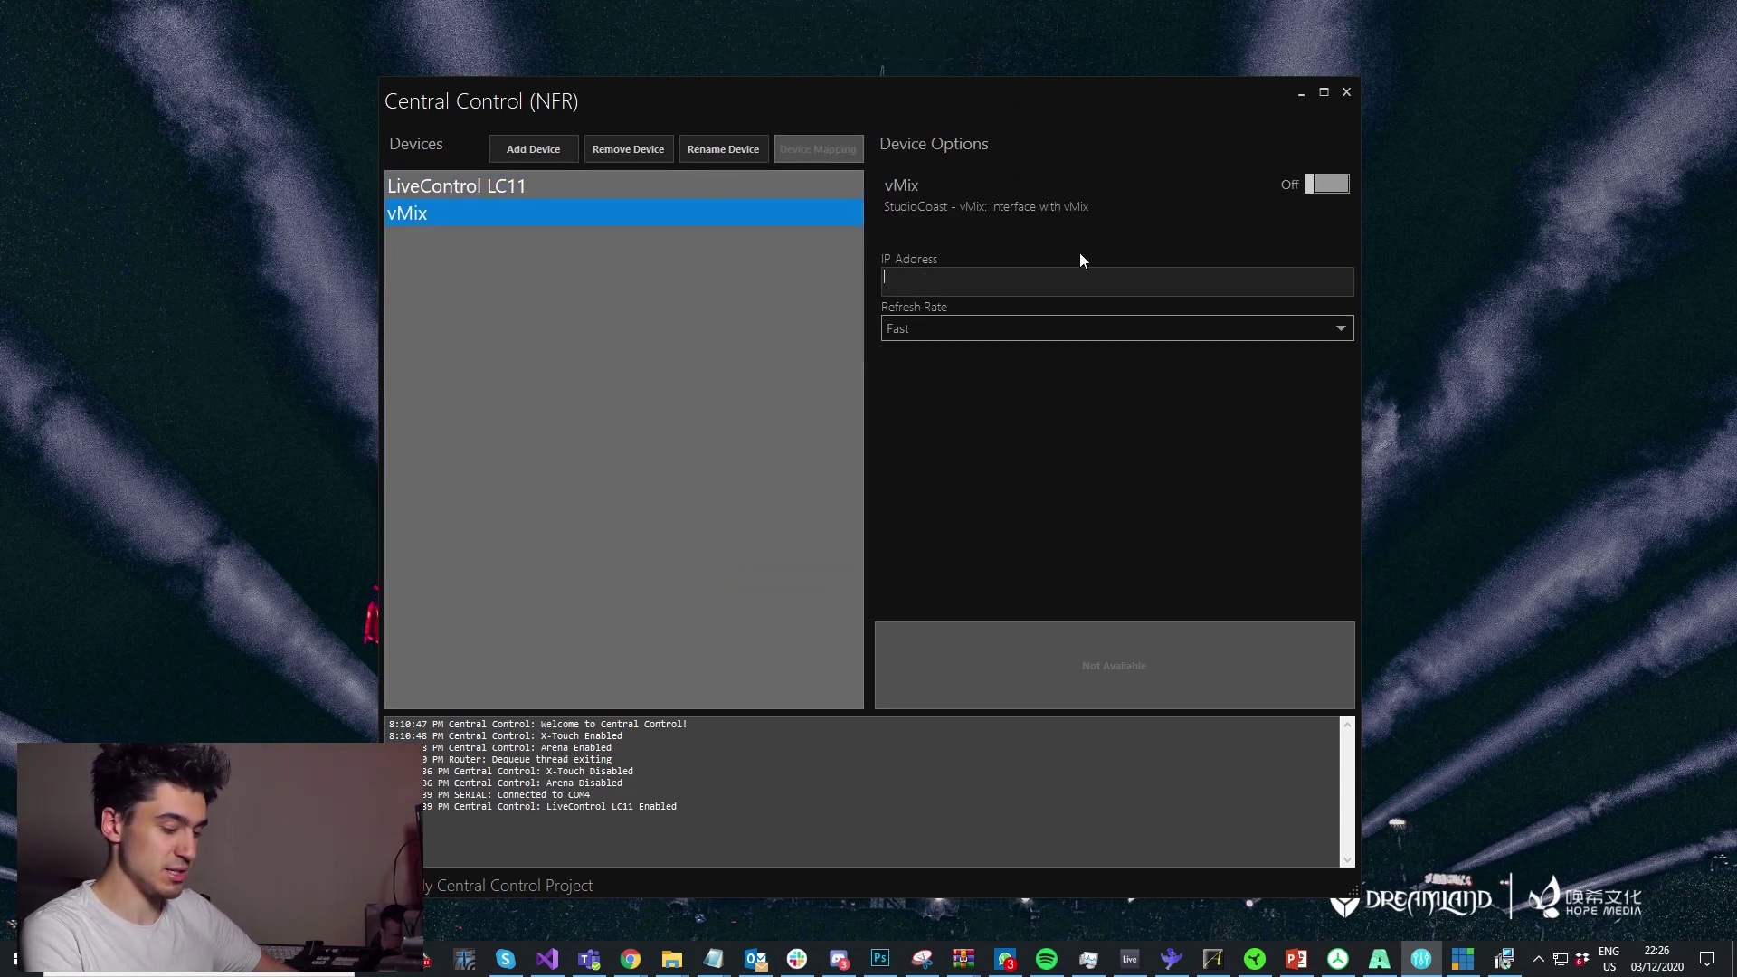
# - Set the vMix device's IP address to 192.168.1.212 and enable the device
pyautogui.write('192.1')
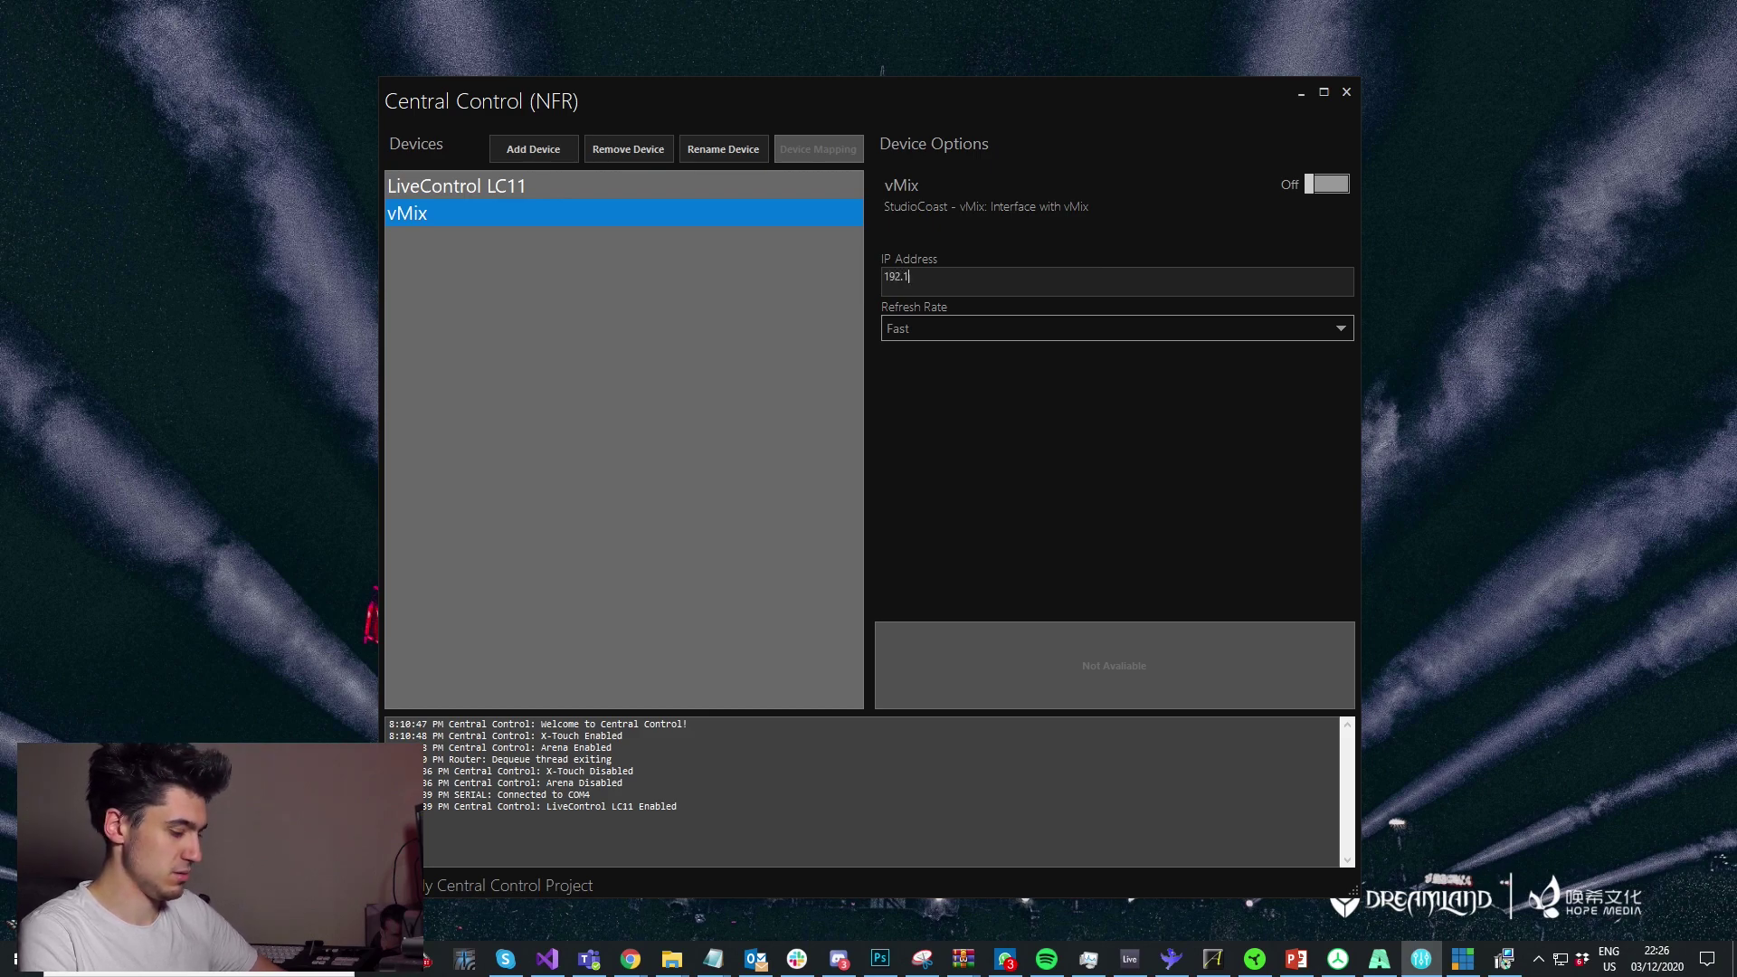
pyautogui.write('68.1.212')
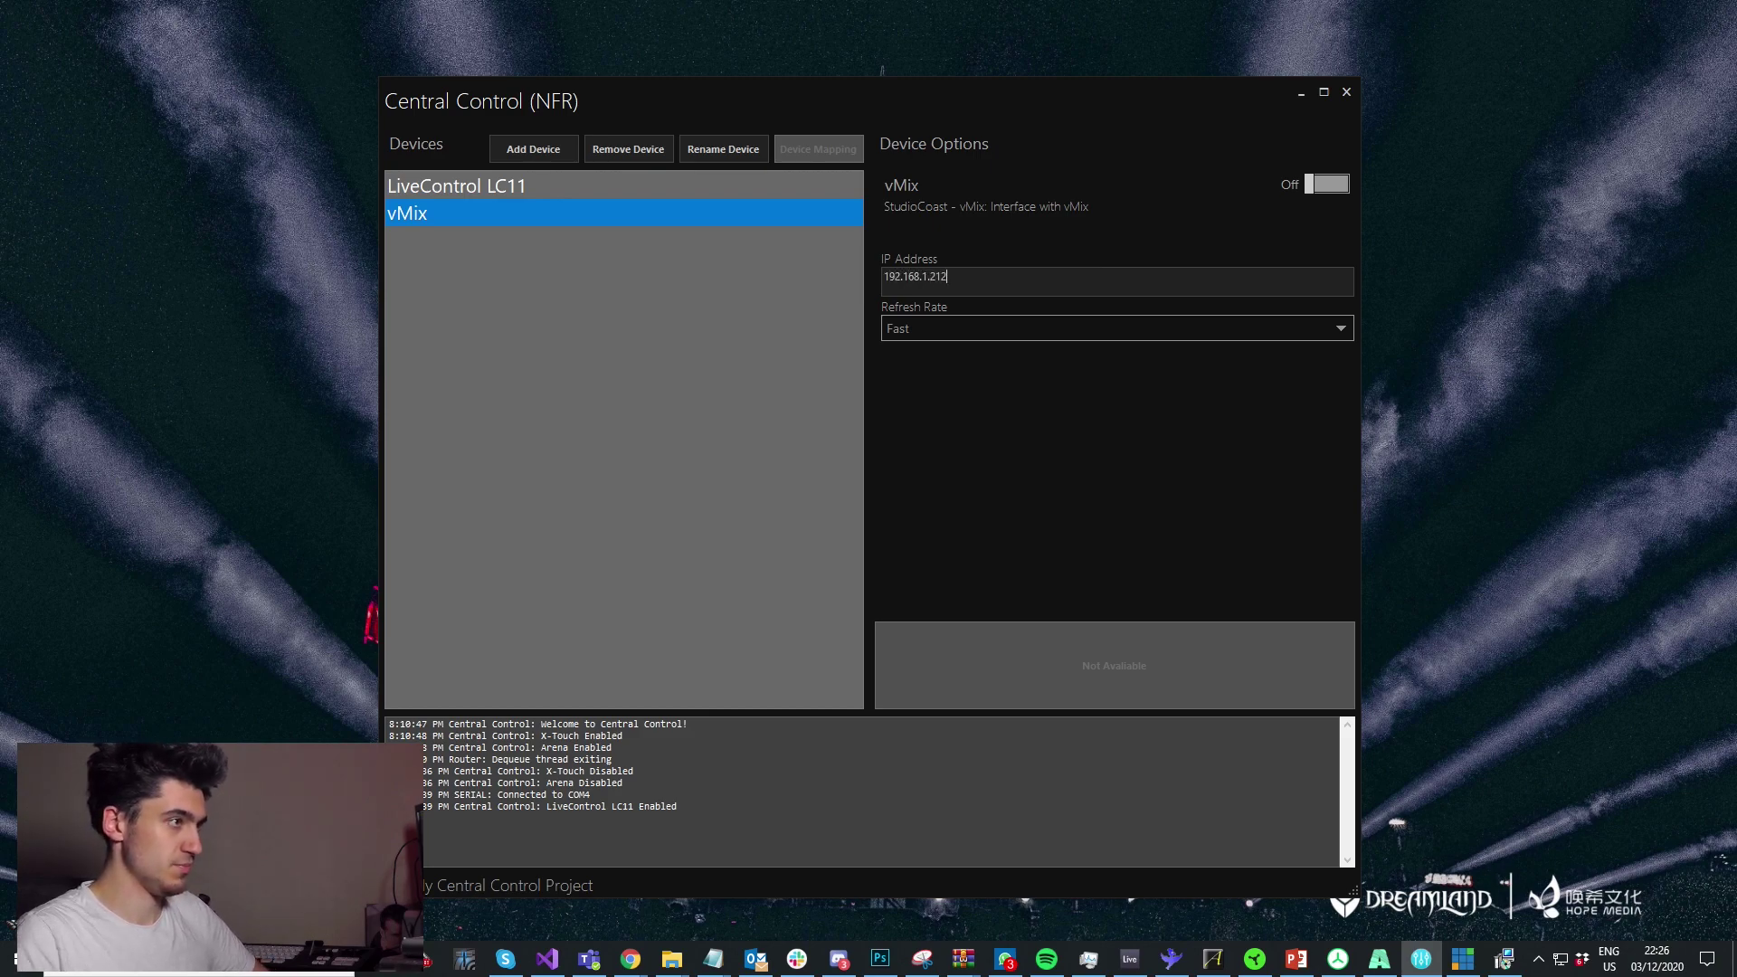
pyautogui.click(1330, 185)
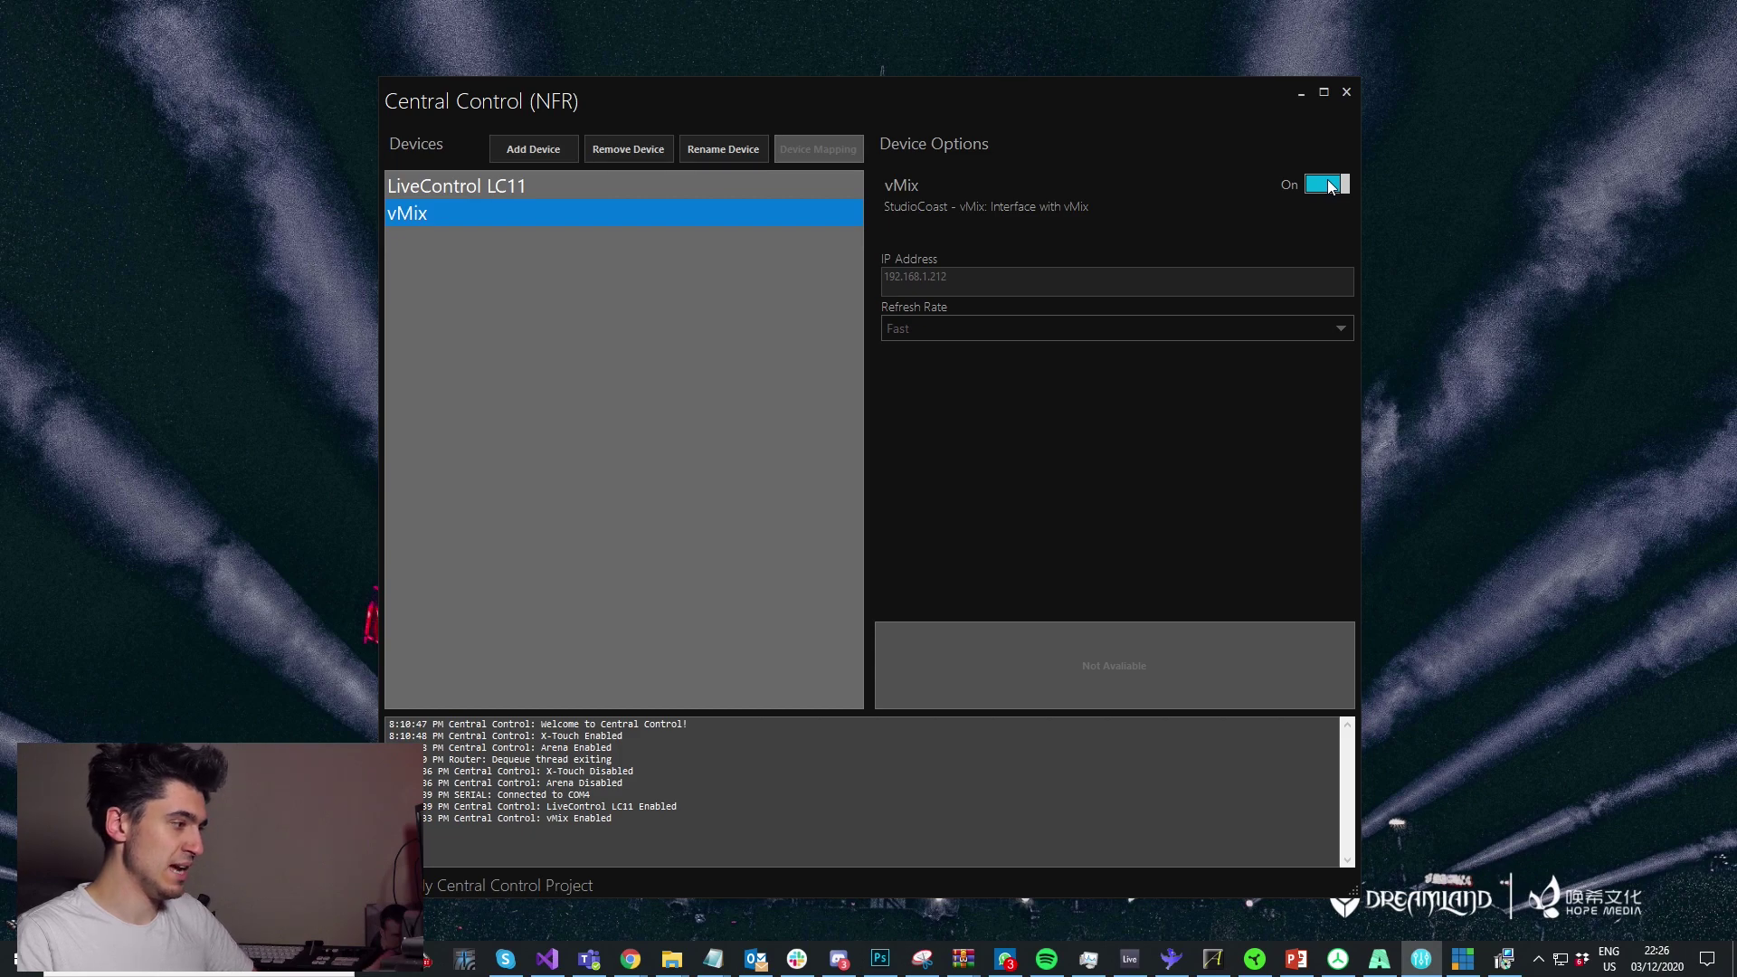
# - Open the device mapping for LiveControl LC11 and turn on Jump To Control
pyautogui.moveTo(755, 107)
pyautogui.mouseDown()
pyautogui.moveTo(802, 110)
pyautogui.moveTo(788, 107)
pyautogui.mouseUp()
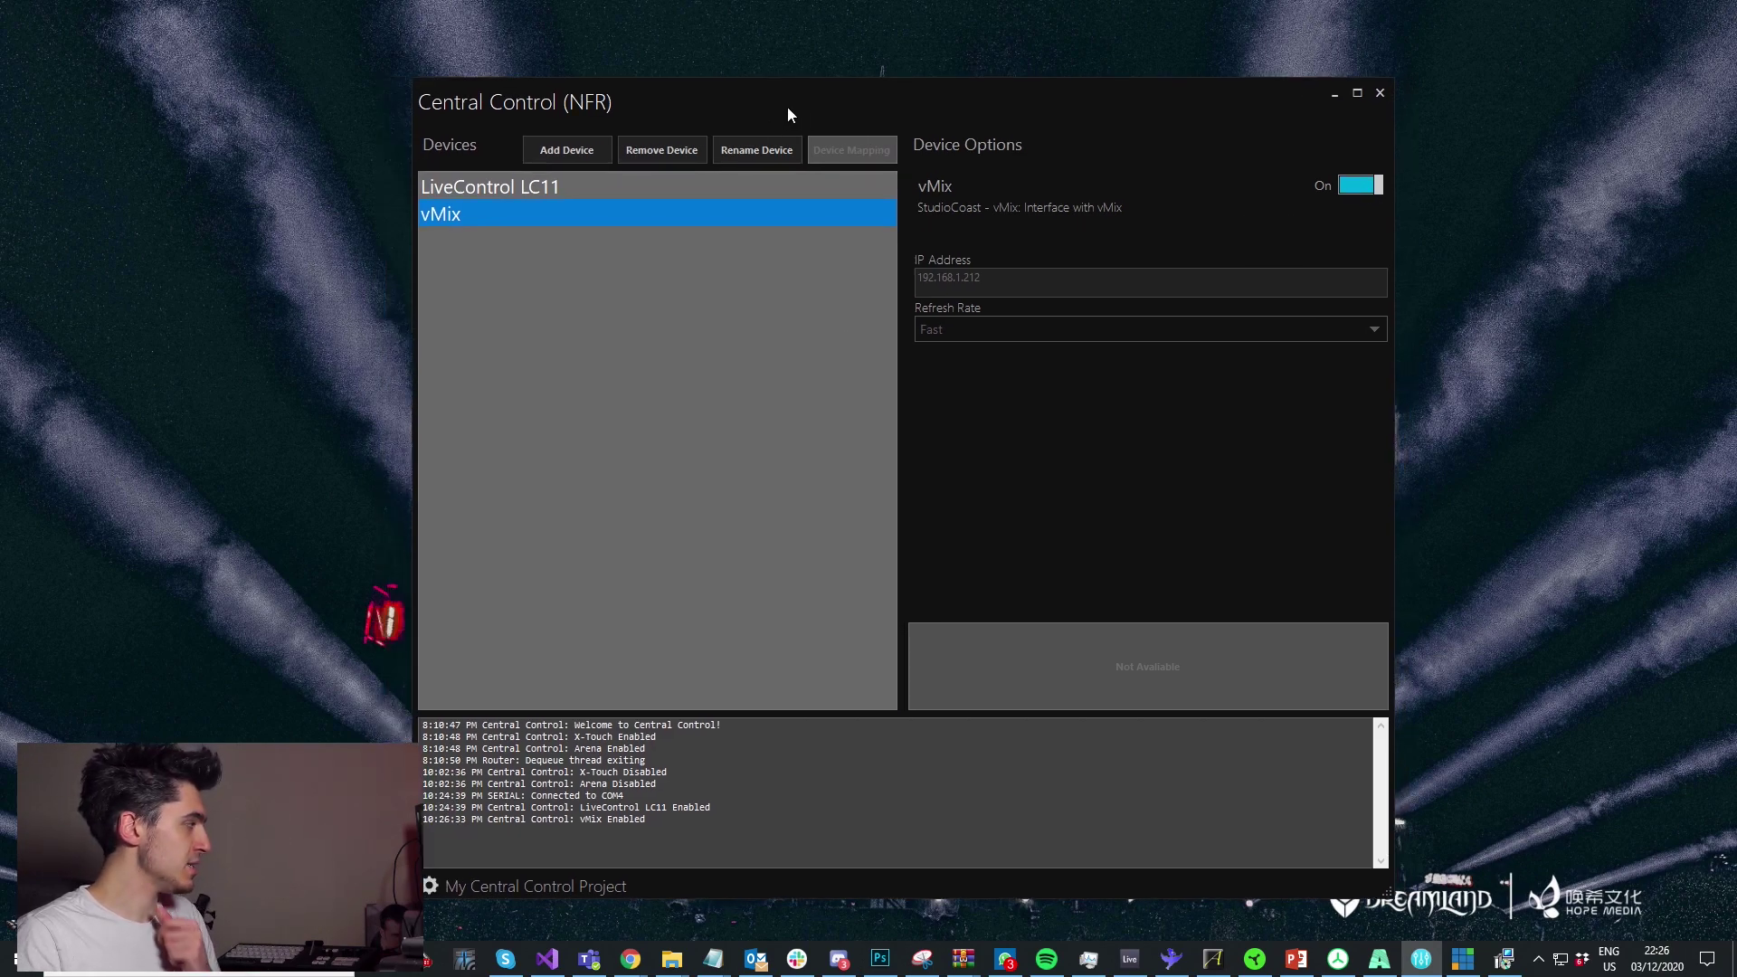
pyautogui.click(743, 193)
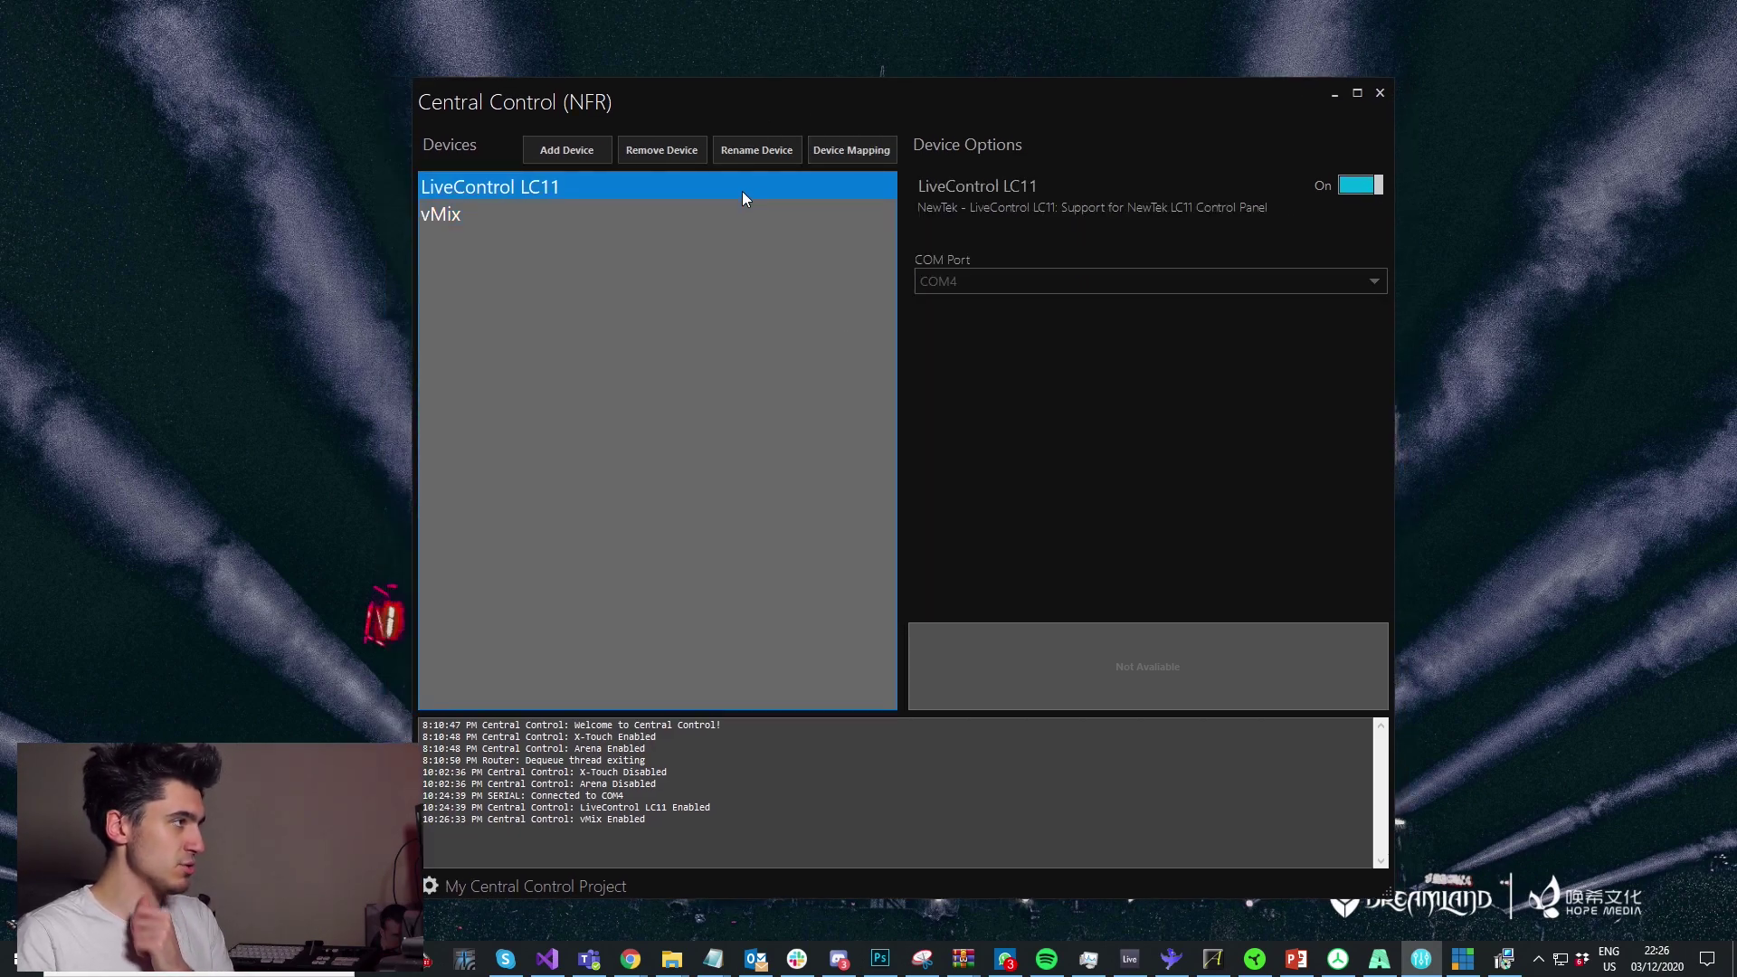
pyautogui.click(838, 146)
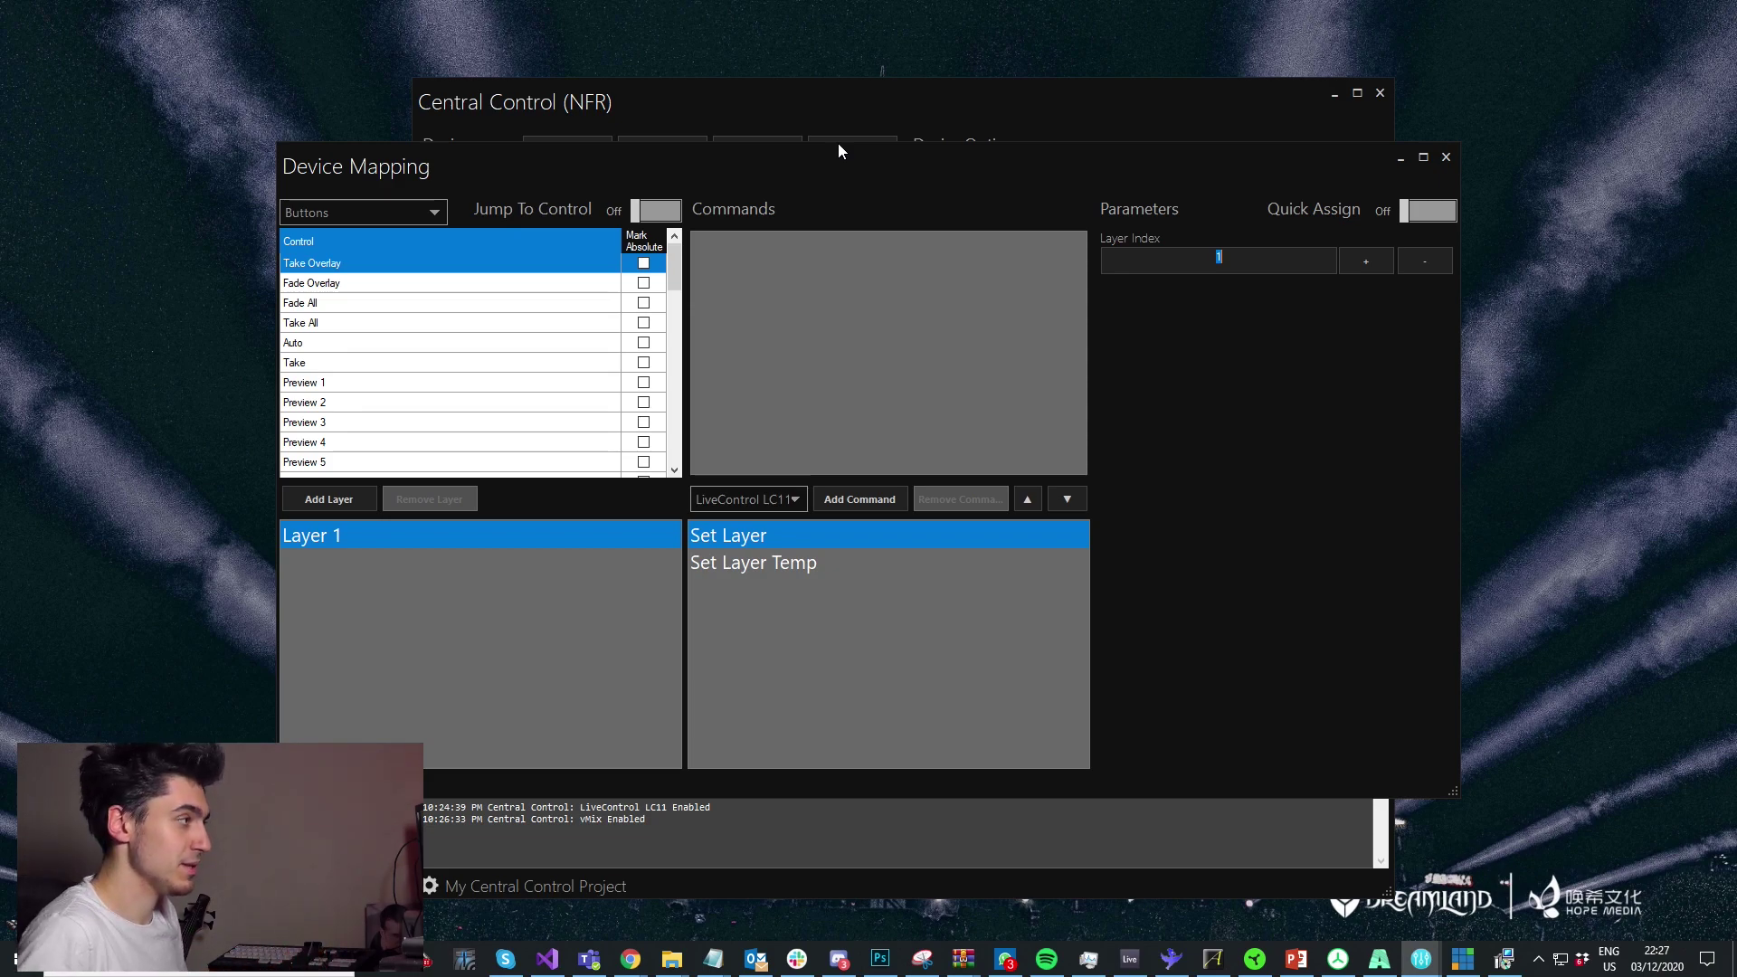
pyautogui.click(646, 210)
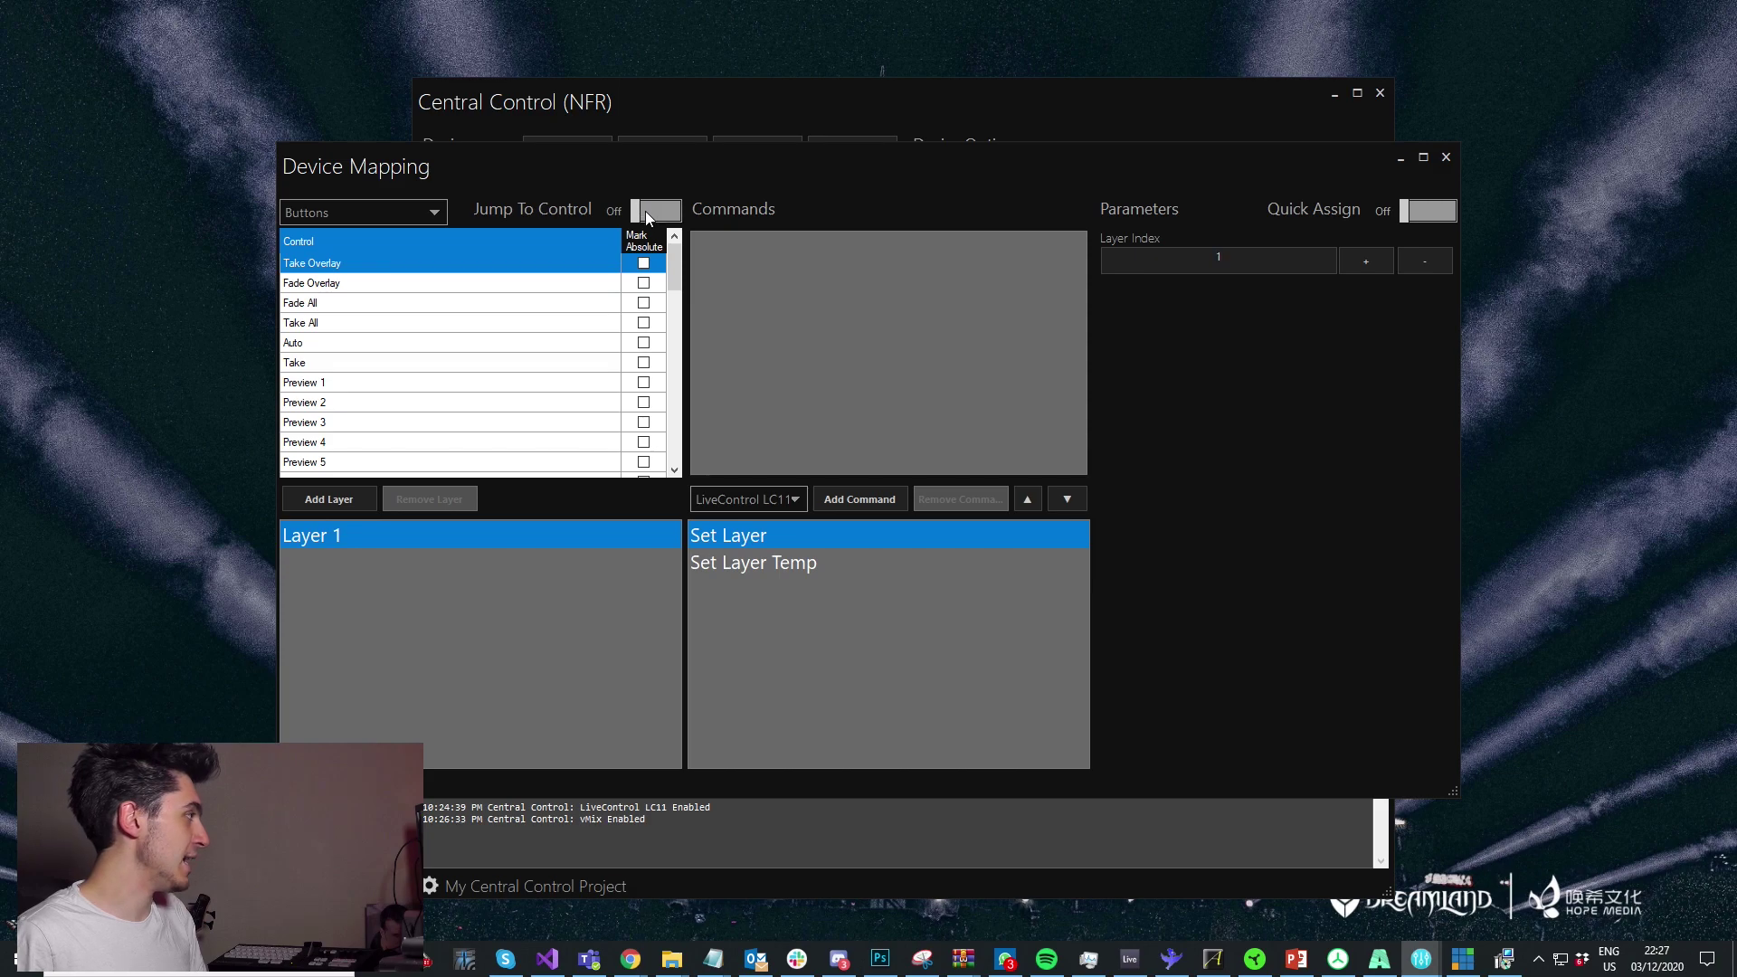
pyautogui.click(648, 214)
pyautogui.moveTo(739, 173); pyautogui.dragTo(862, 172)
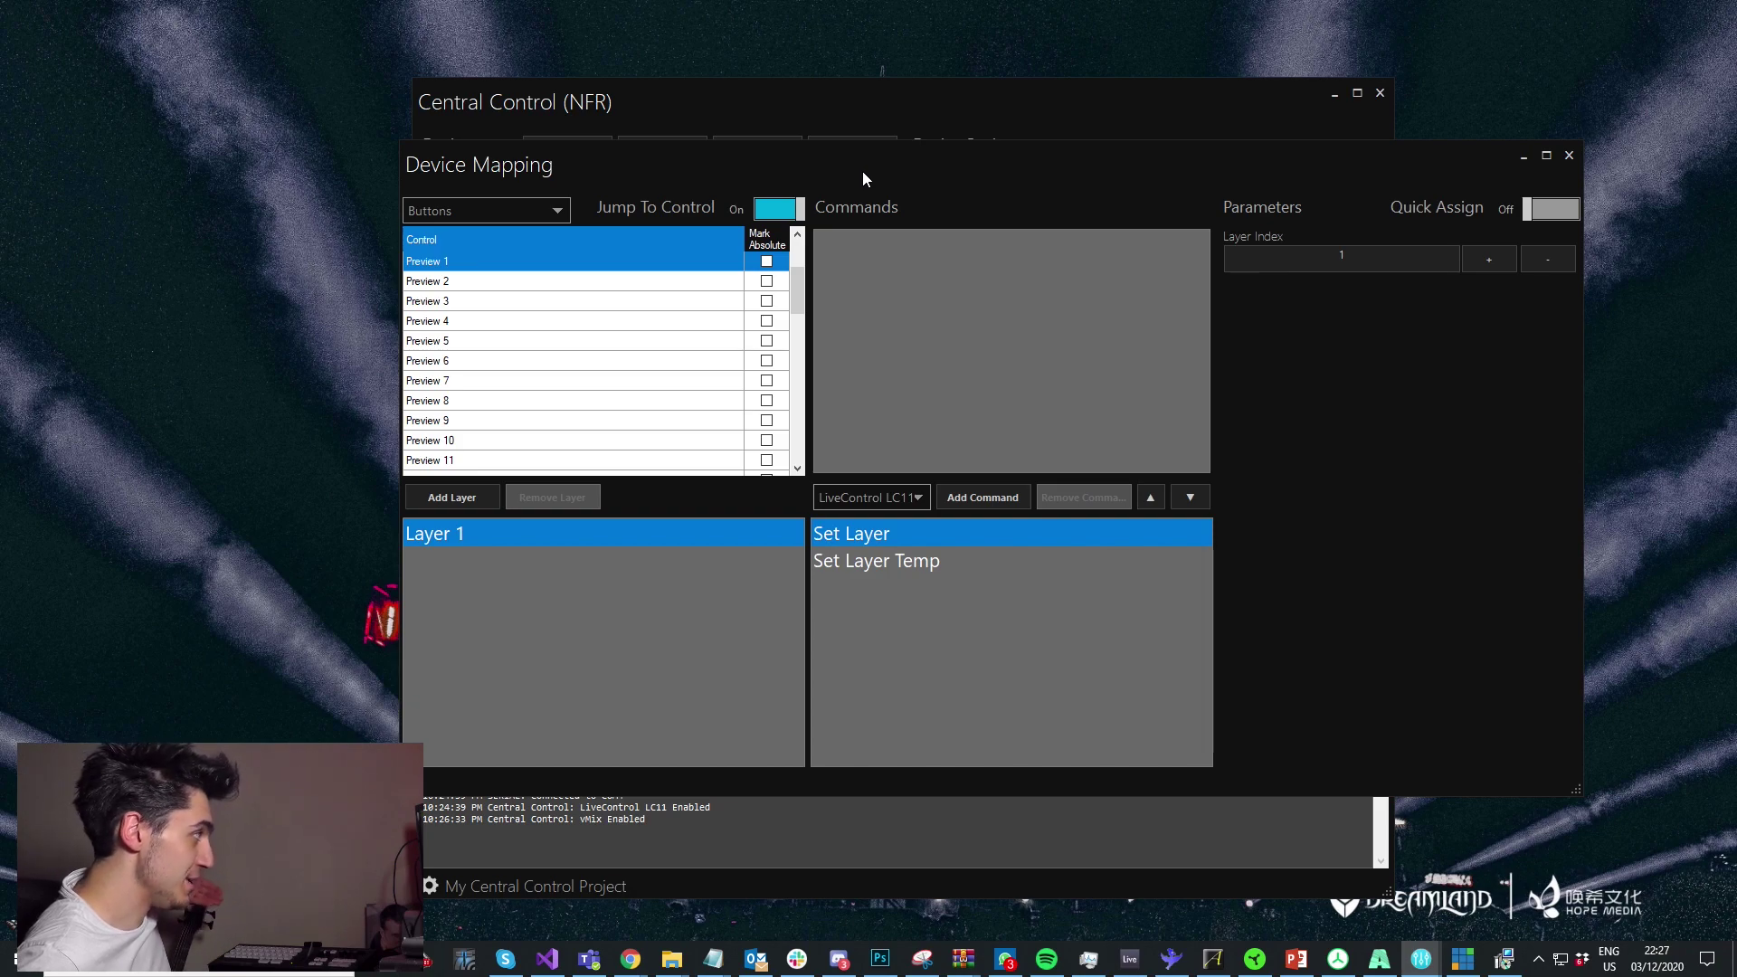
# - With Quick Assign on, map vMix's Set Mix Preview command on mix 1 to Preview 1 through 11, using inputs 1 to 11
pyautogui.click(873, 498)
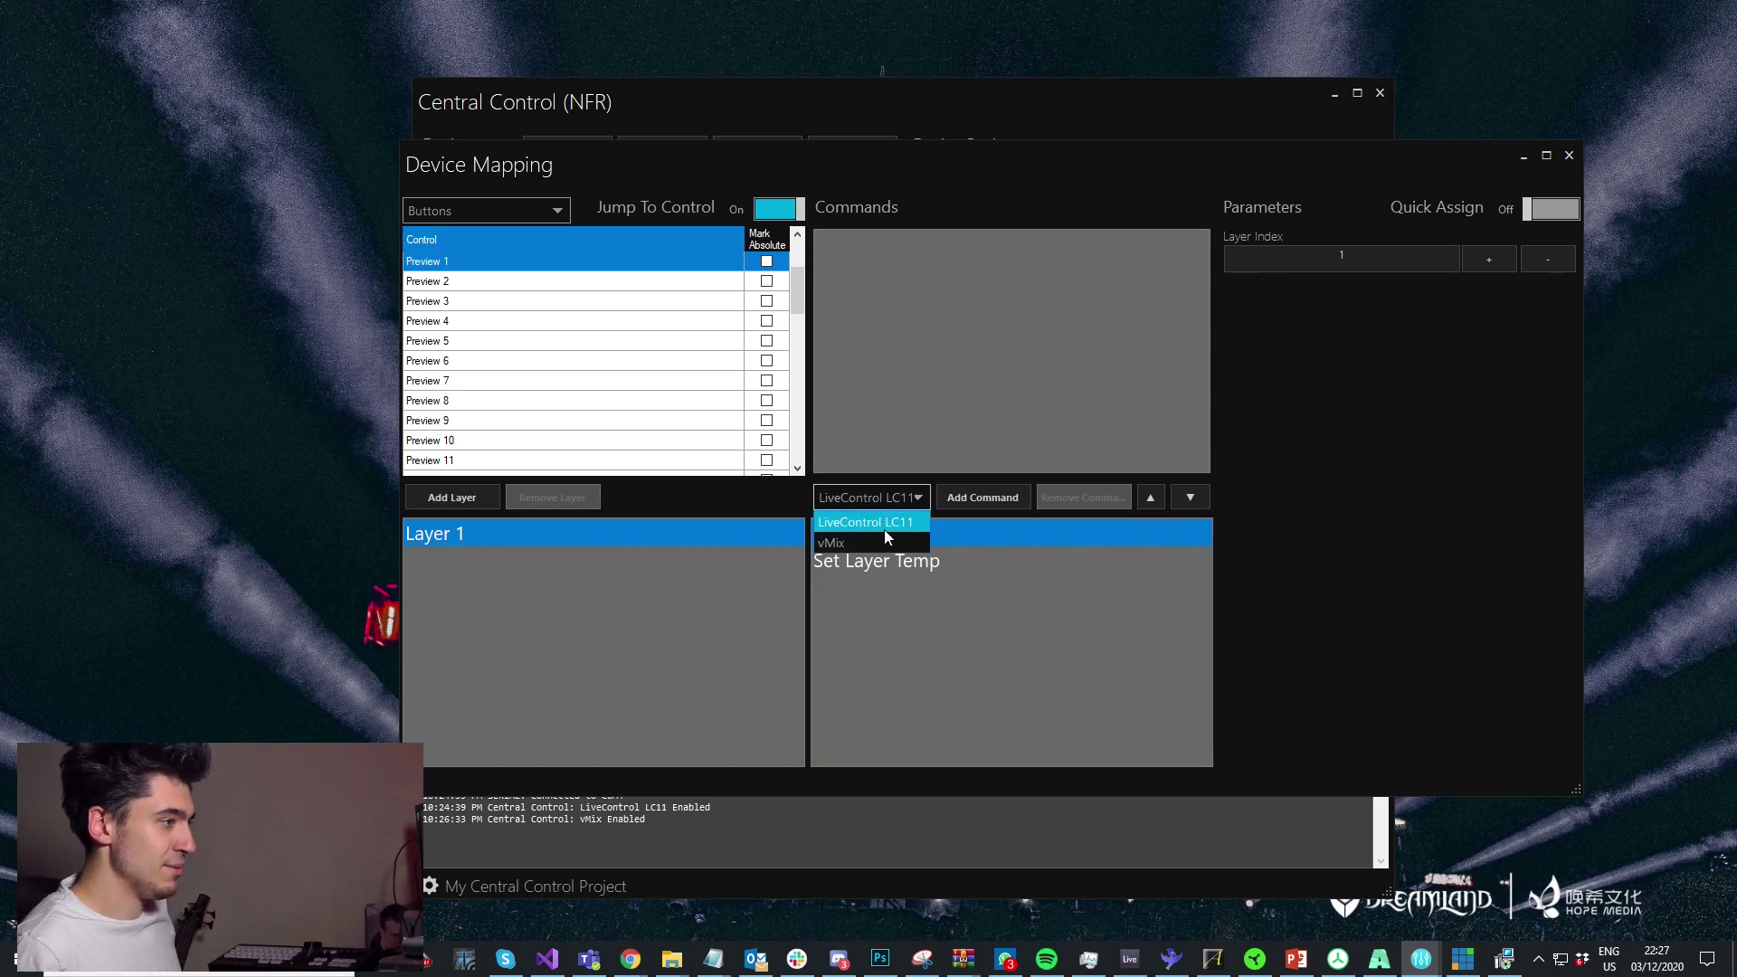
pyautogui.click(888, 539)
pyautogui.click(932, 695)
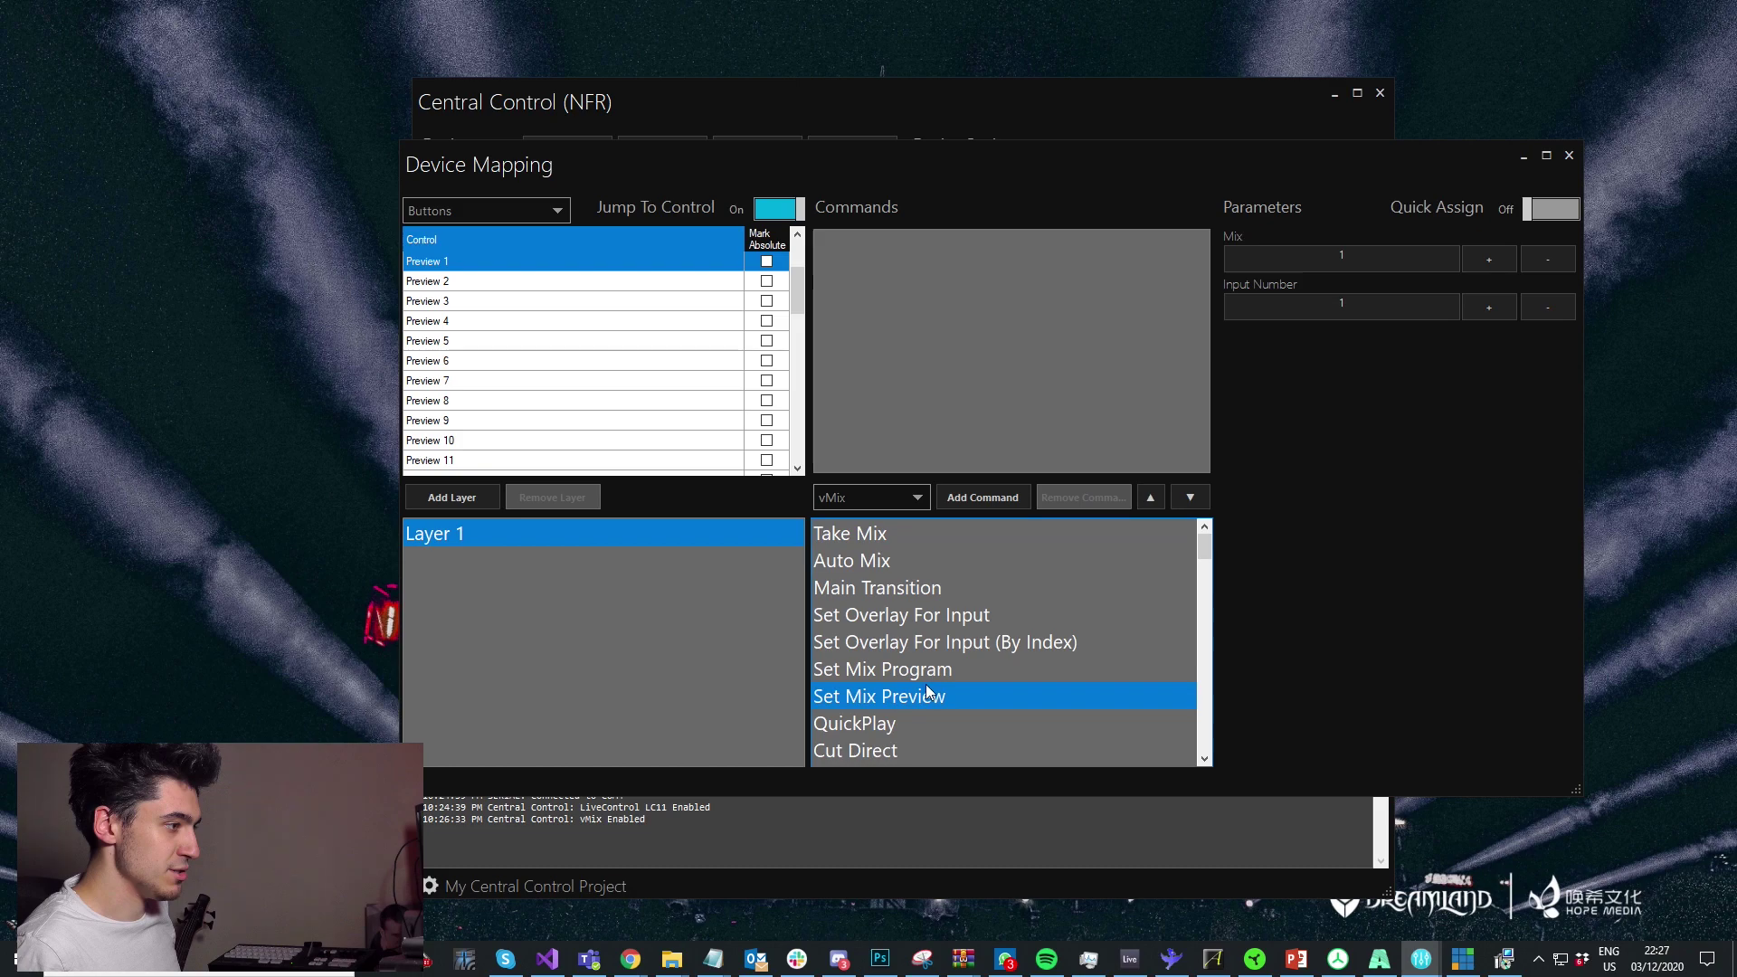
pyautogui.click(1551, 209)
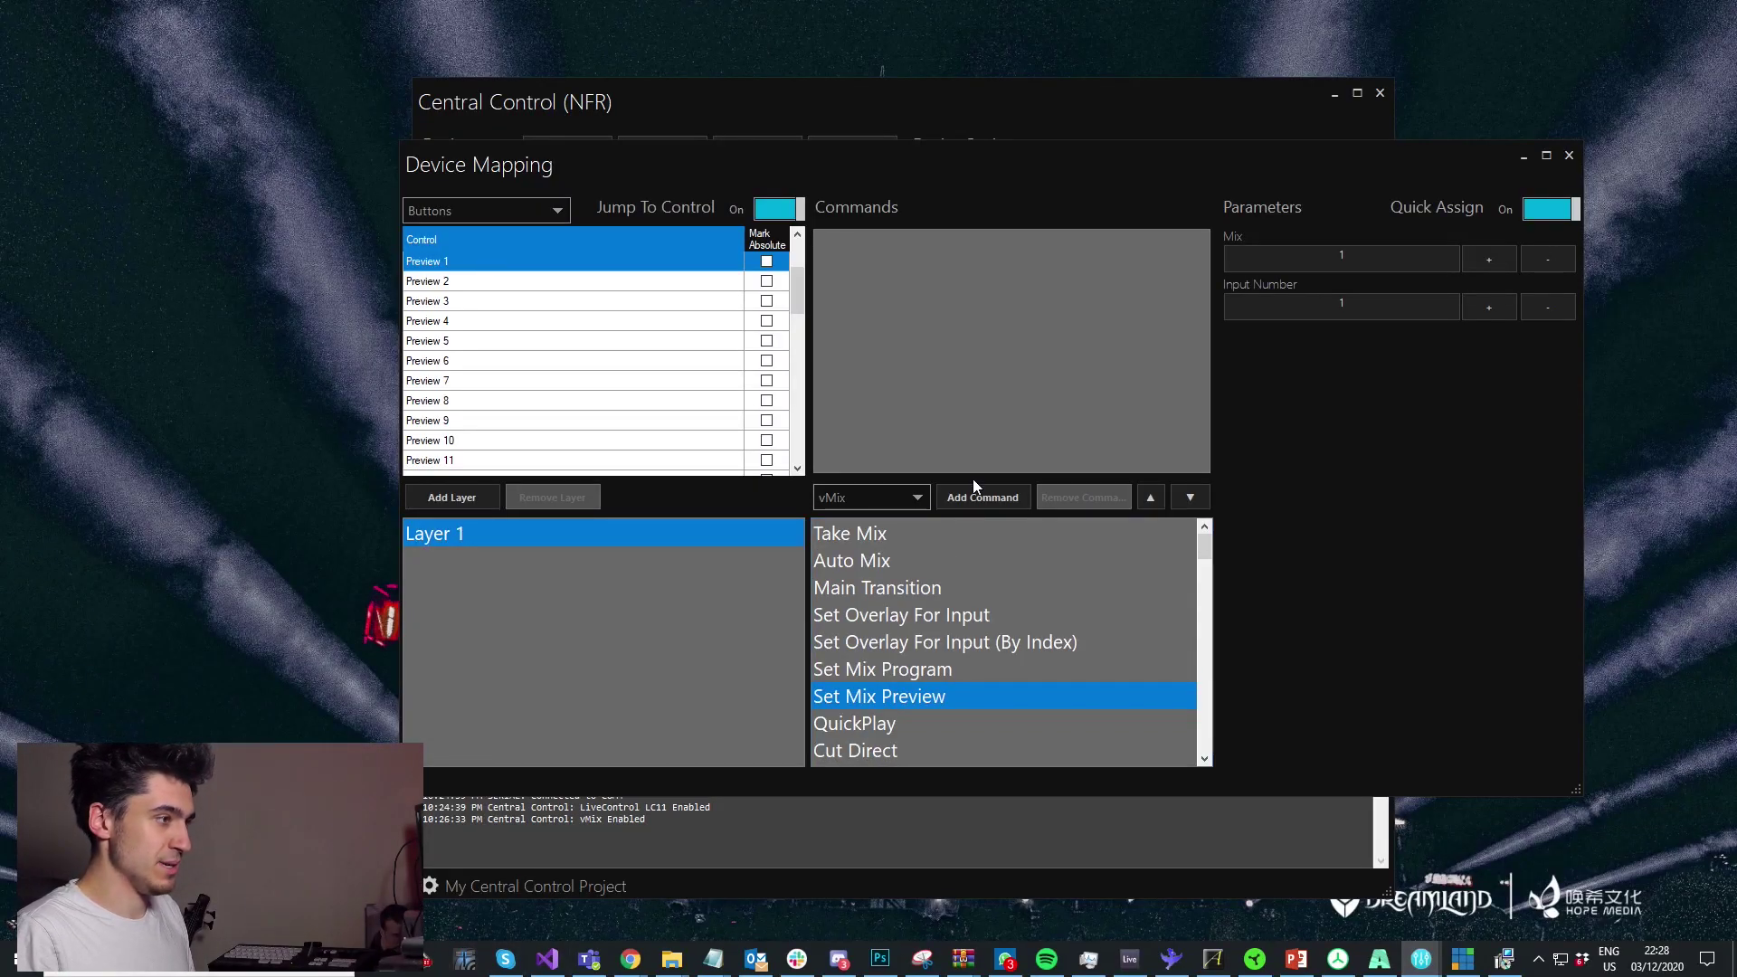
pyautogui.click(1553, 210)
pyautogui.click(1555, 210)
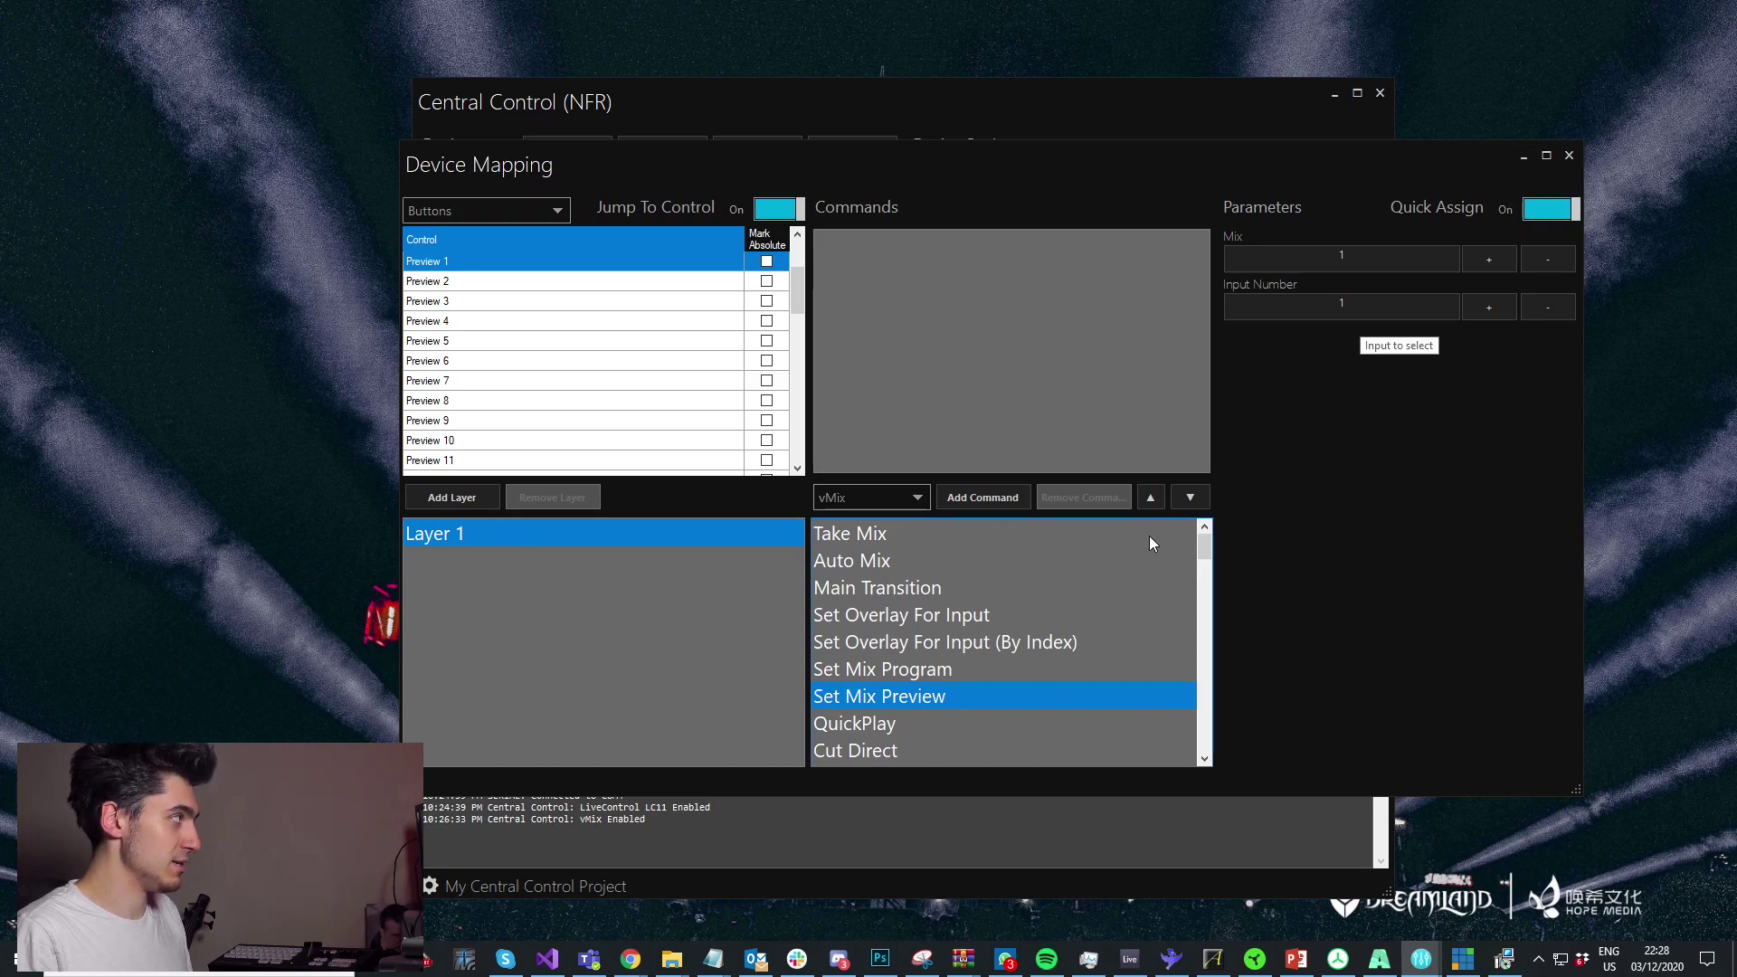
pyautogui.click(987, 499)
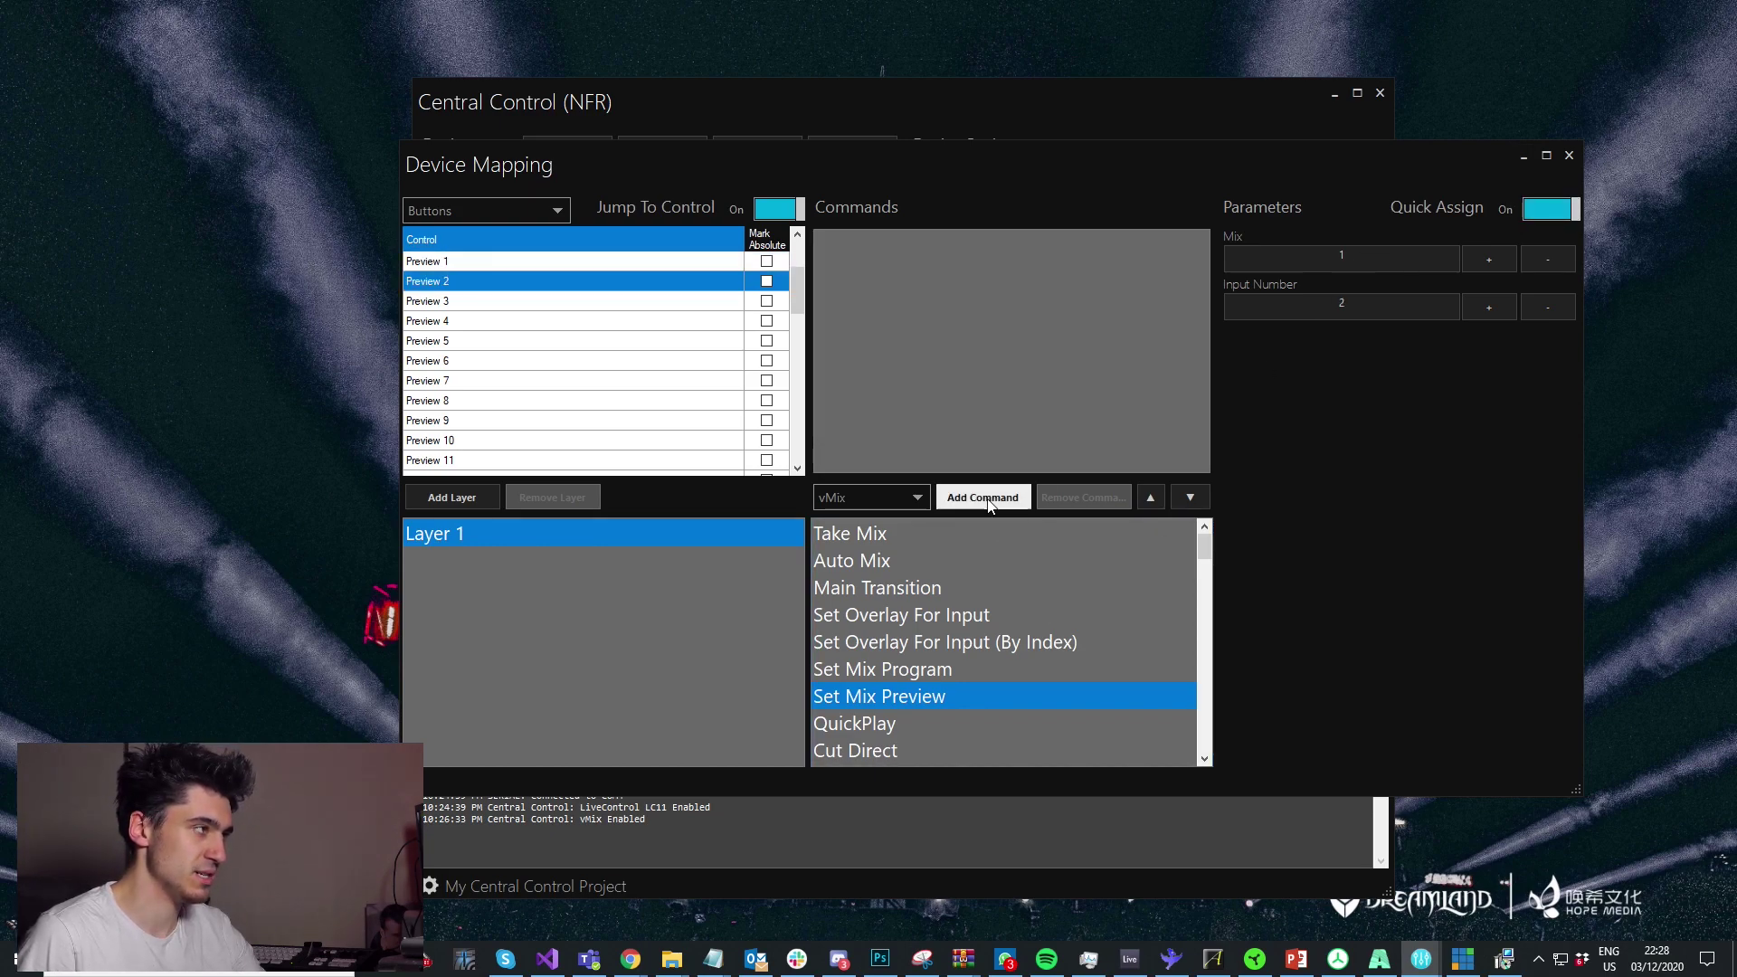
pyautogui.click(987, 498)
pyautogui.click(988, 499)
pyautogui.click(987, 499)
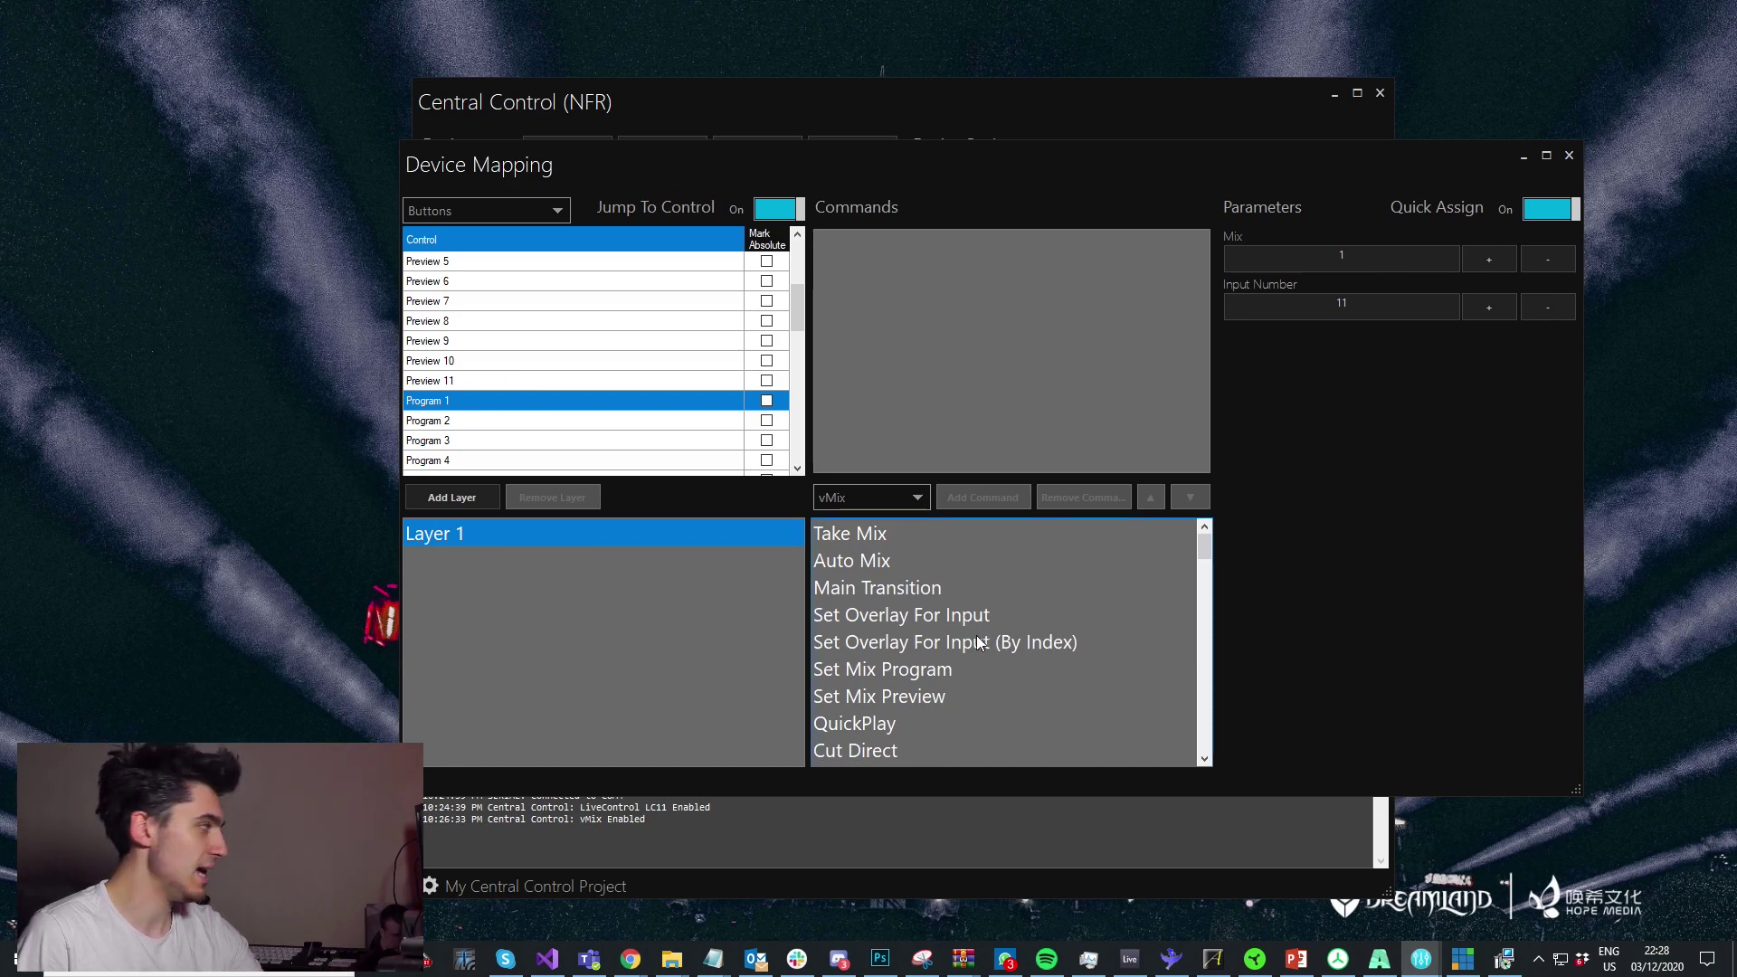
# - Map vMix's Set Mix Program command on mix 1 to the Program 1 through 11 buttons, using inputs 1 to 11
pyautogui.scroll(-1, 918, 602)
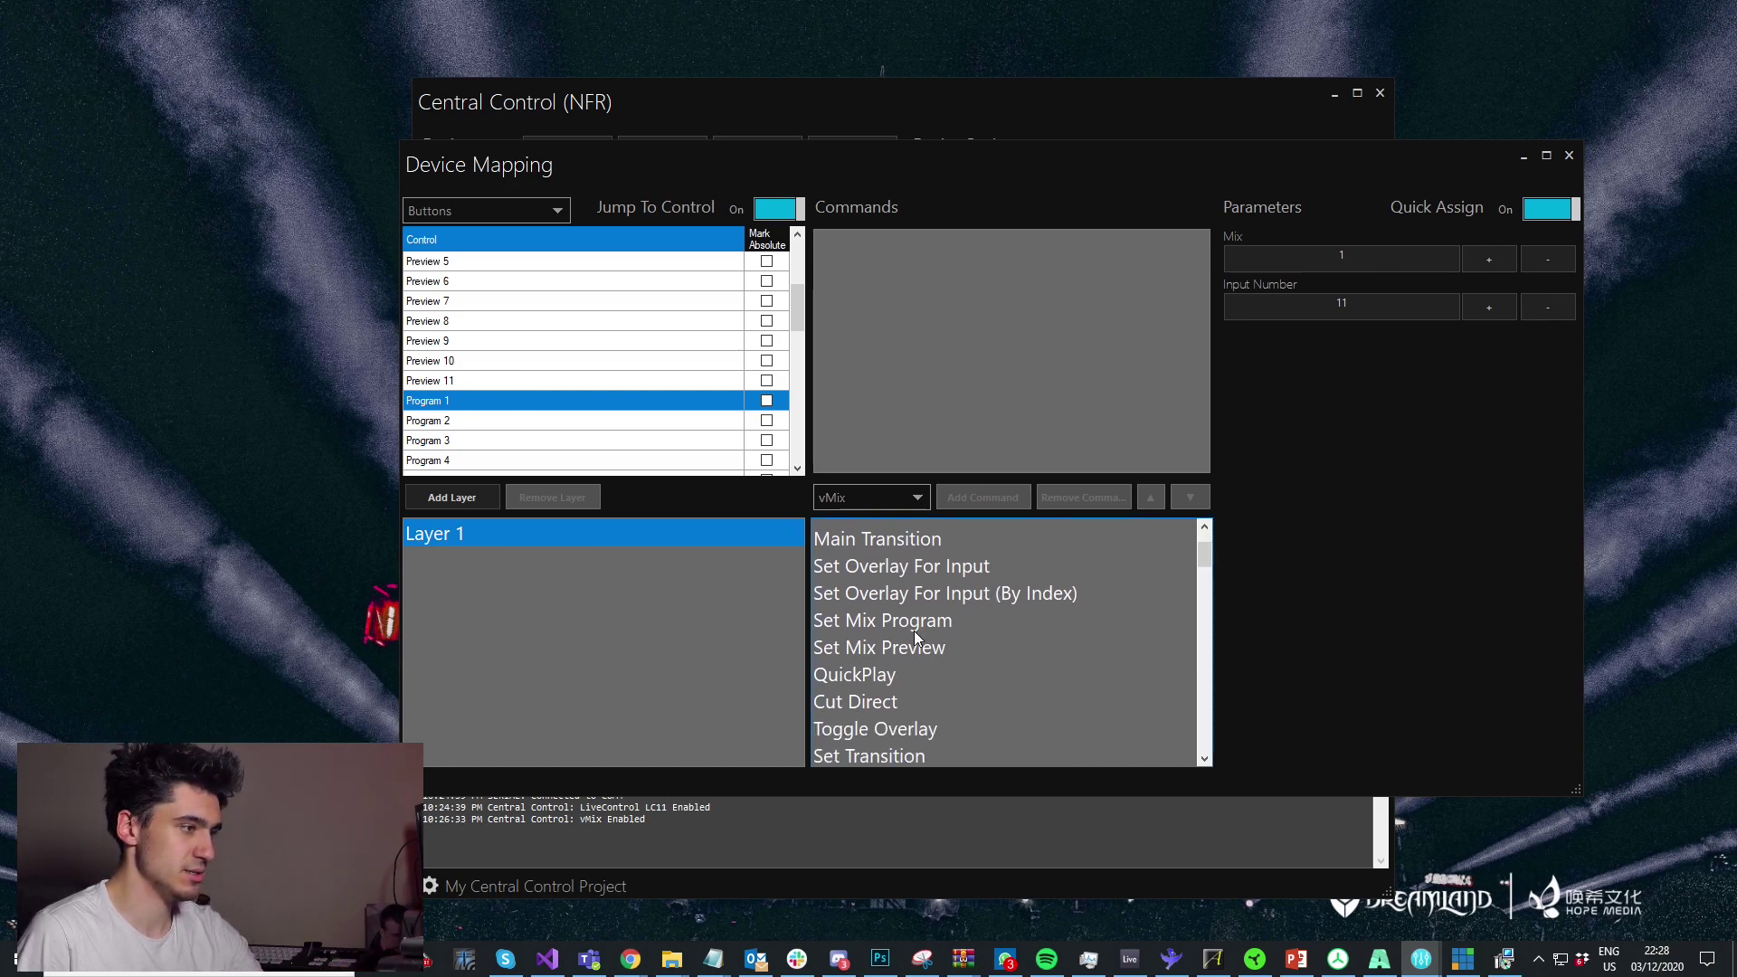
pyautogui.scroll(1, 917, 634)
pyautogui.scroll(-2, 917, 638)
pyautogui.scroll(1, 917, 638)
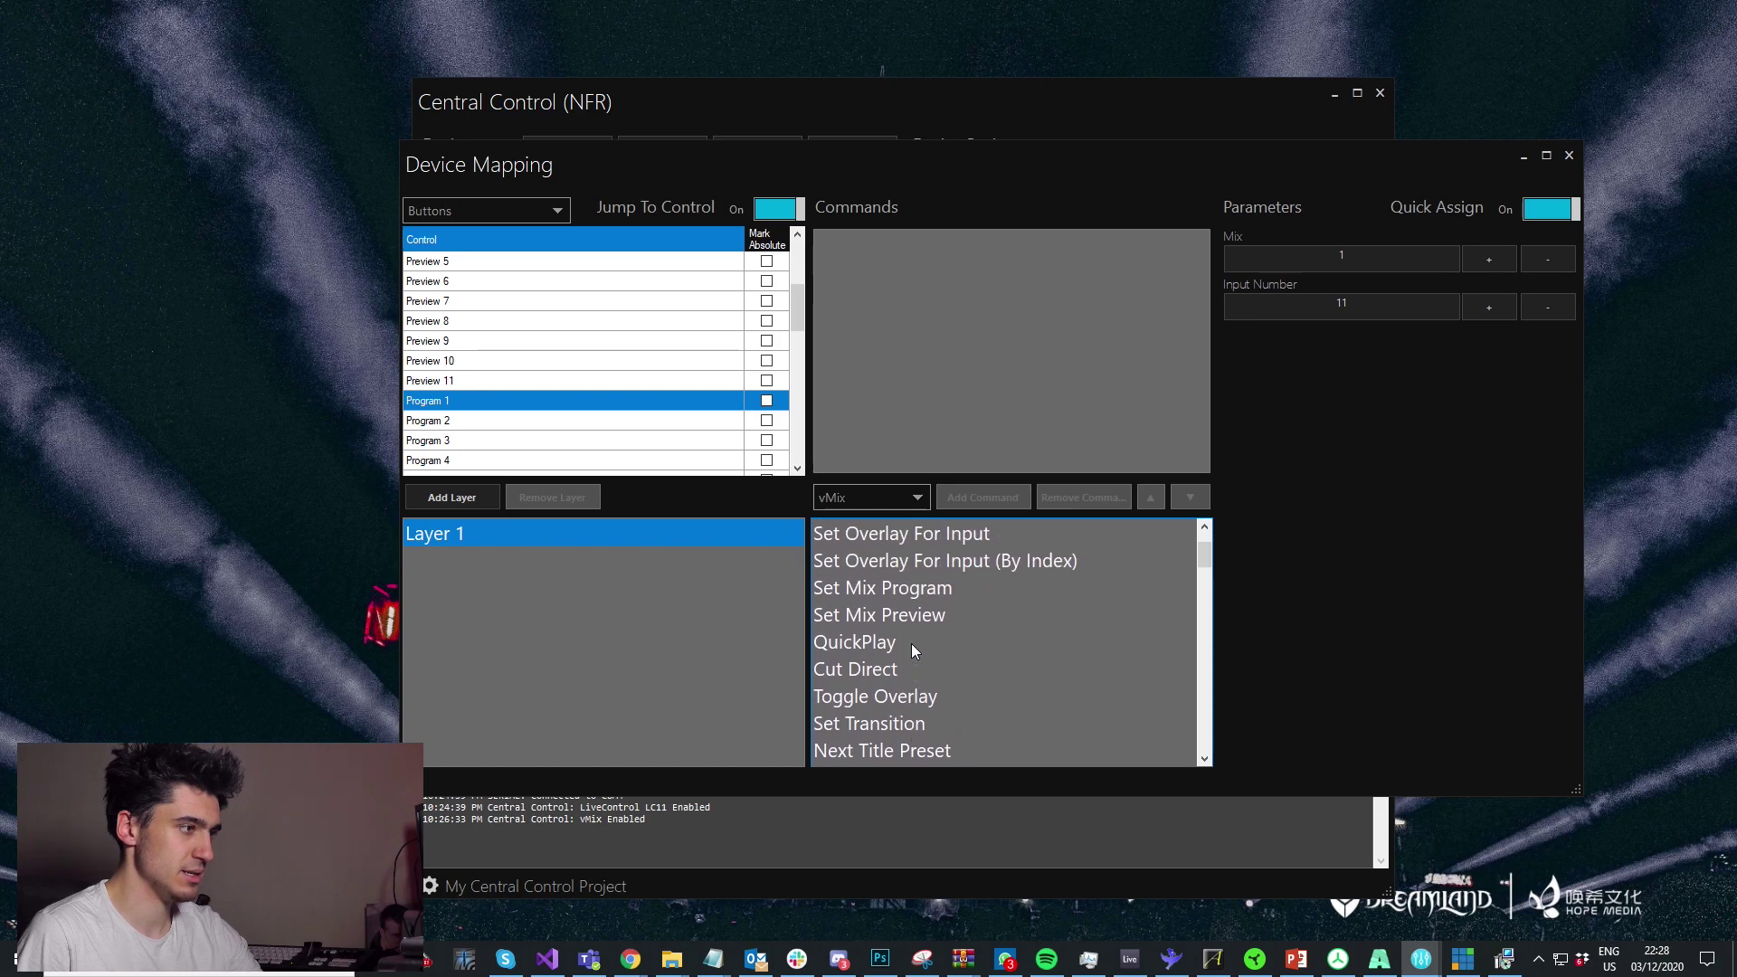
pyautogui.click(932, 597)
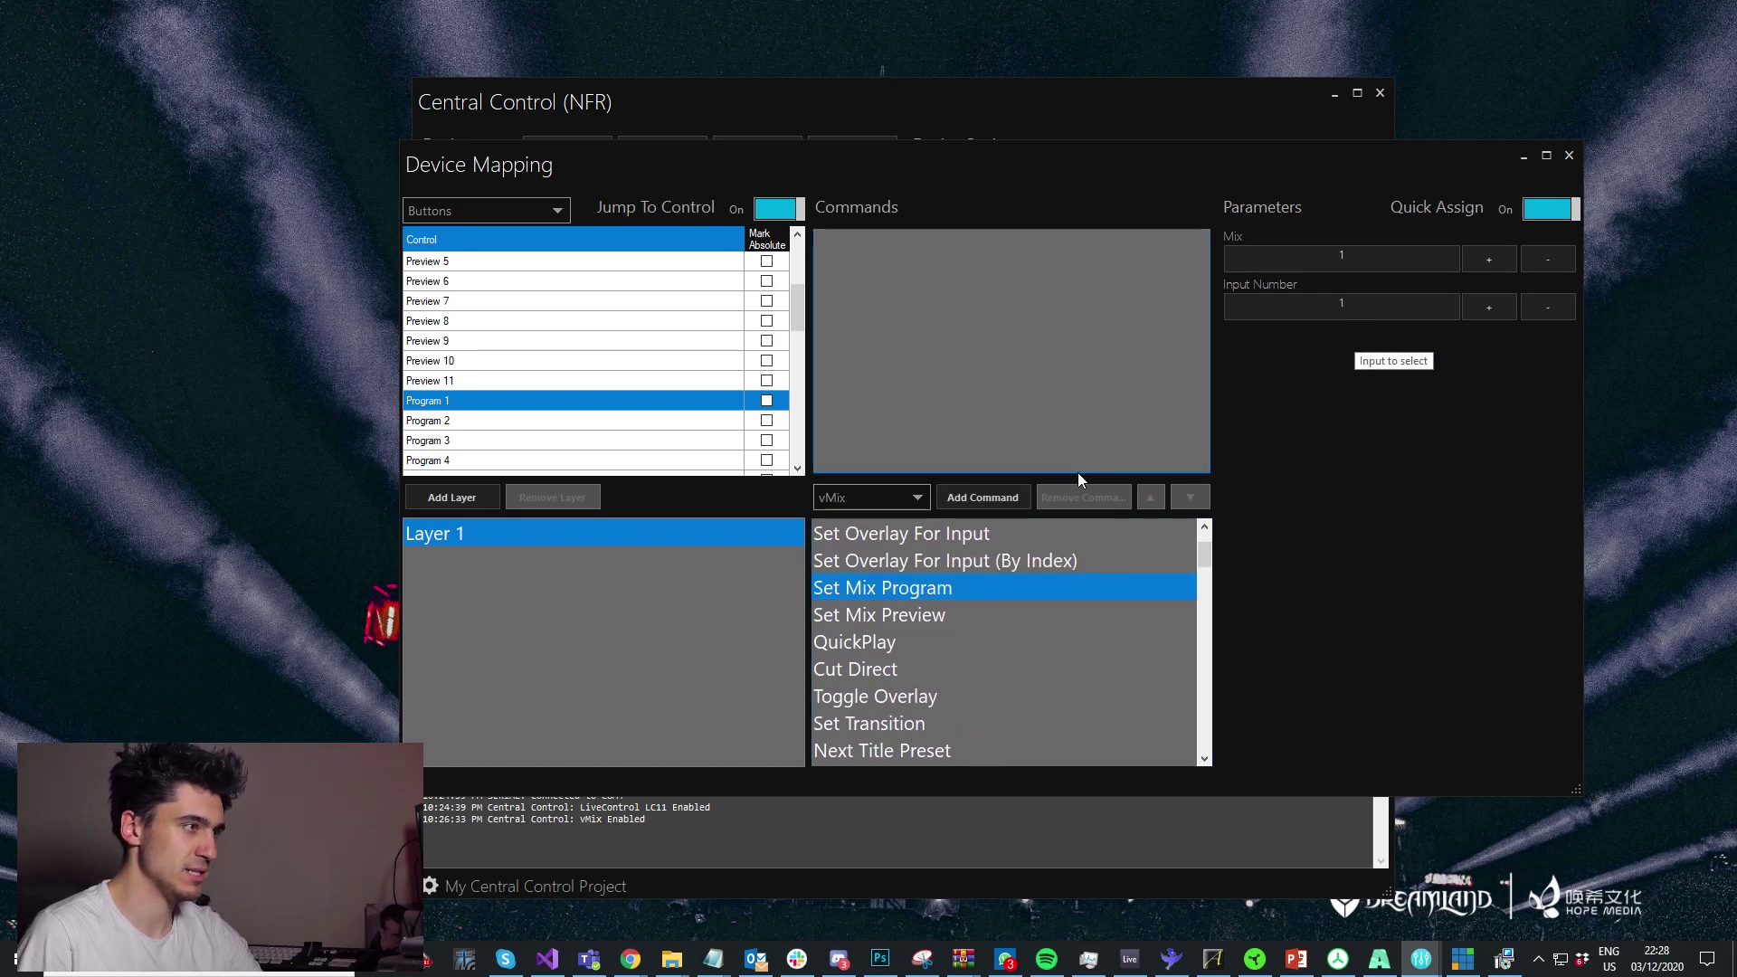
pyautogui.click(1011, 498)
pyautogui.click(1010, 499)
pyautogui.click(1010, 500)
pyautogui.click(1011, 498)
pyautogui.click(1010, 497)
pyautogui.click(1010, 497)
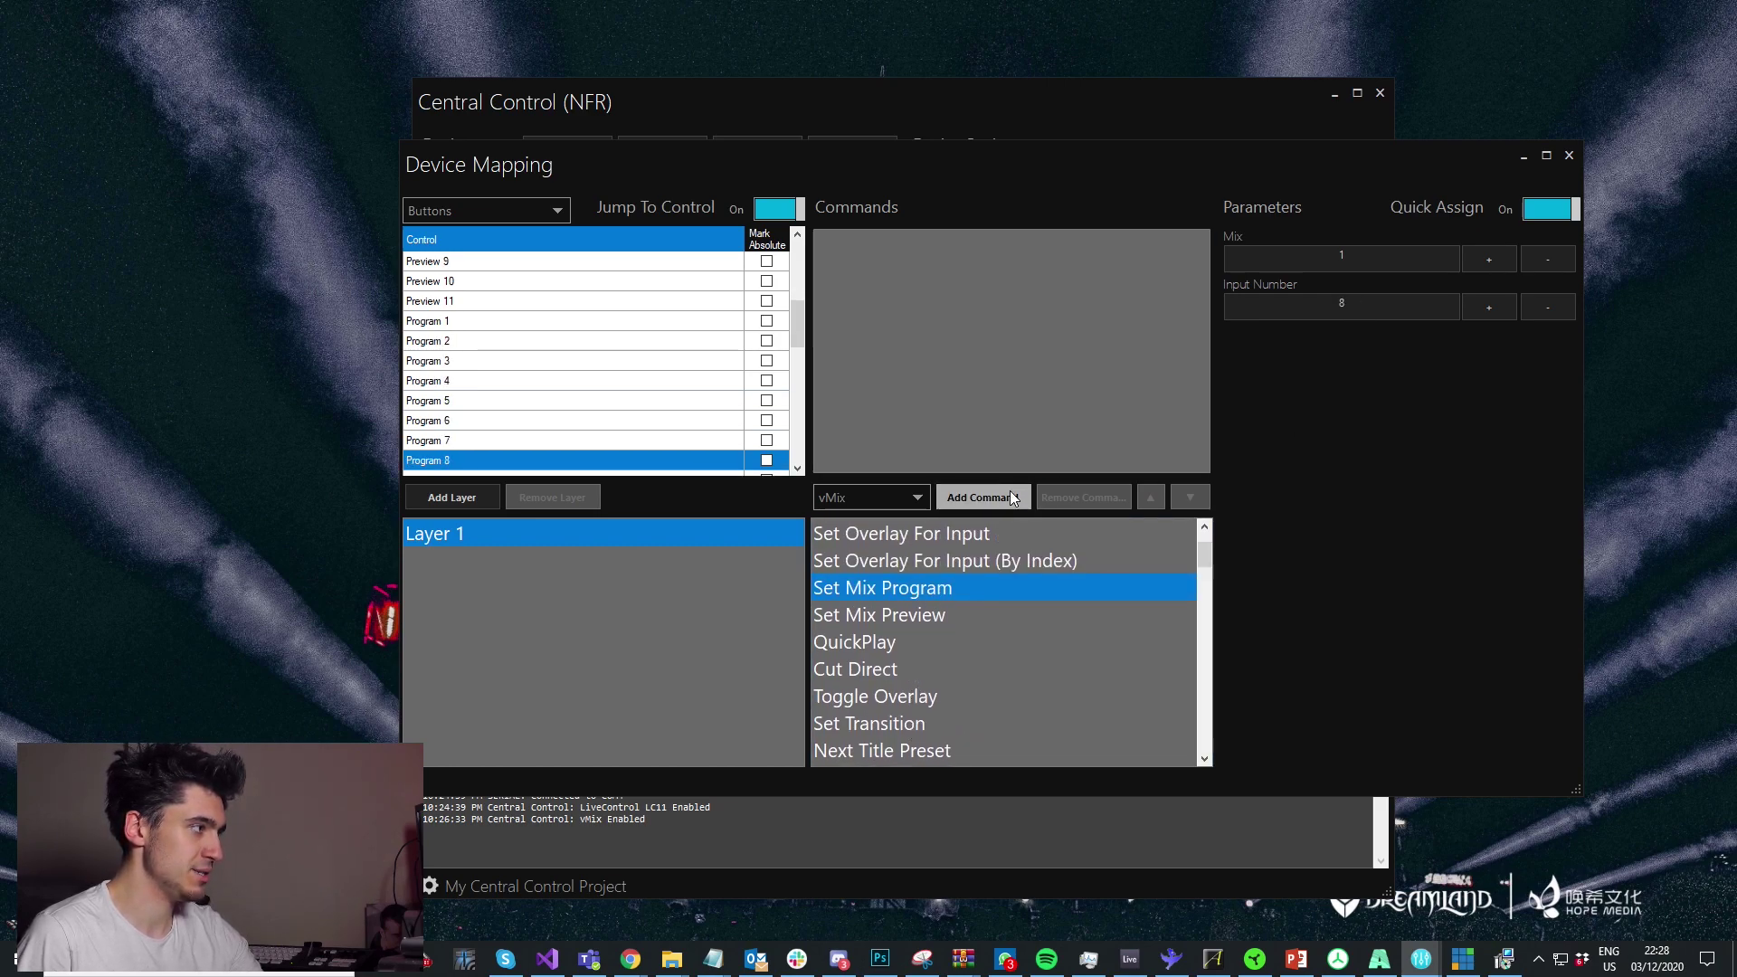
pyautogui.click(1010, 497)
pyautogui.click(1010, 497)
pyautogui.click(1010, 496)
pyautogui.click(1010, 497)
pyautogui.click(1010, 497)
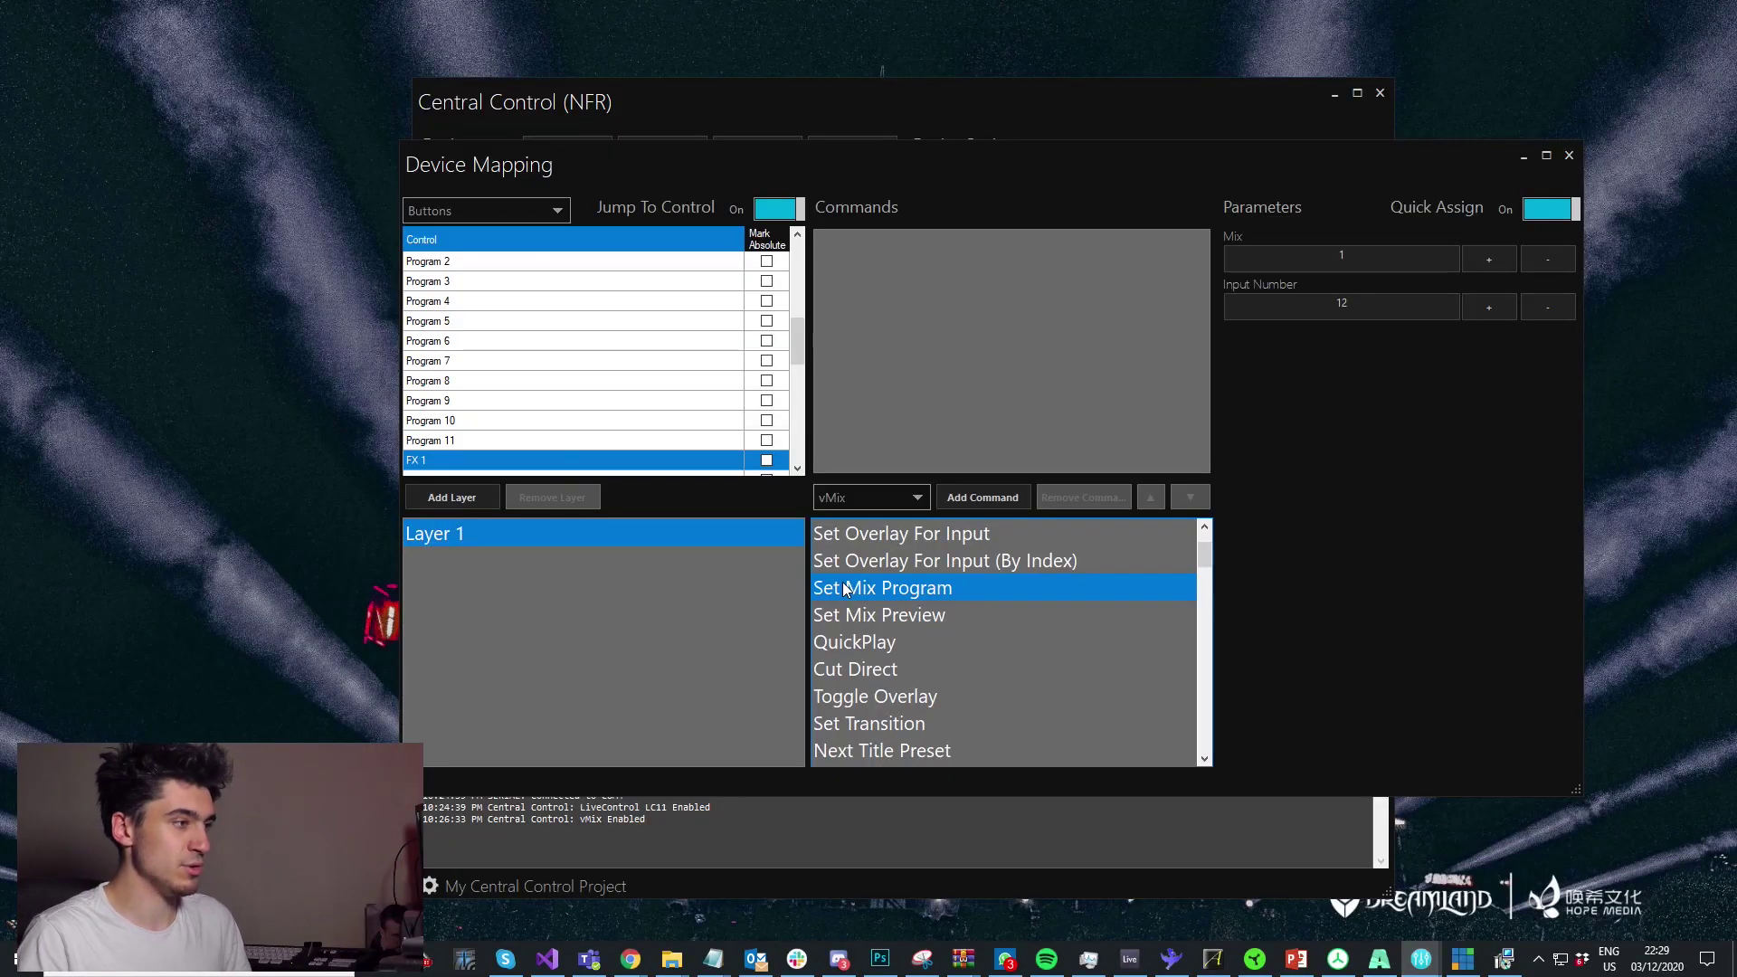
# - Map Set Mix Program on mix 2 to the consecutive FX buttons, starting with input 1 on FX 1
pyautogui.doubleClick(1354, 304)
pyautogui.write('4')
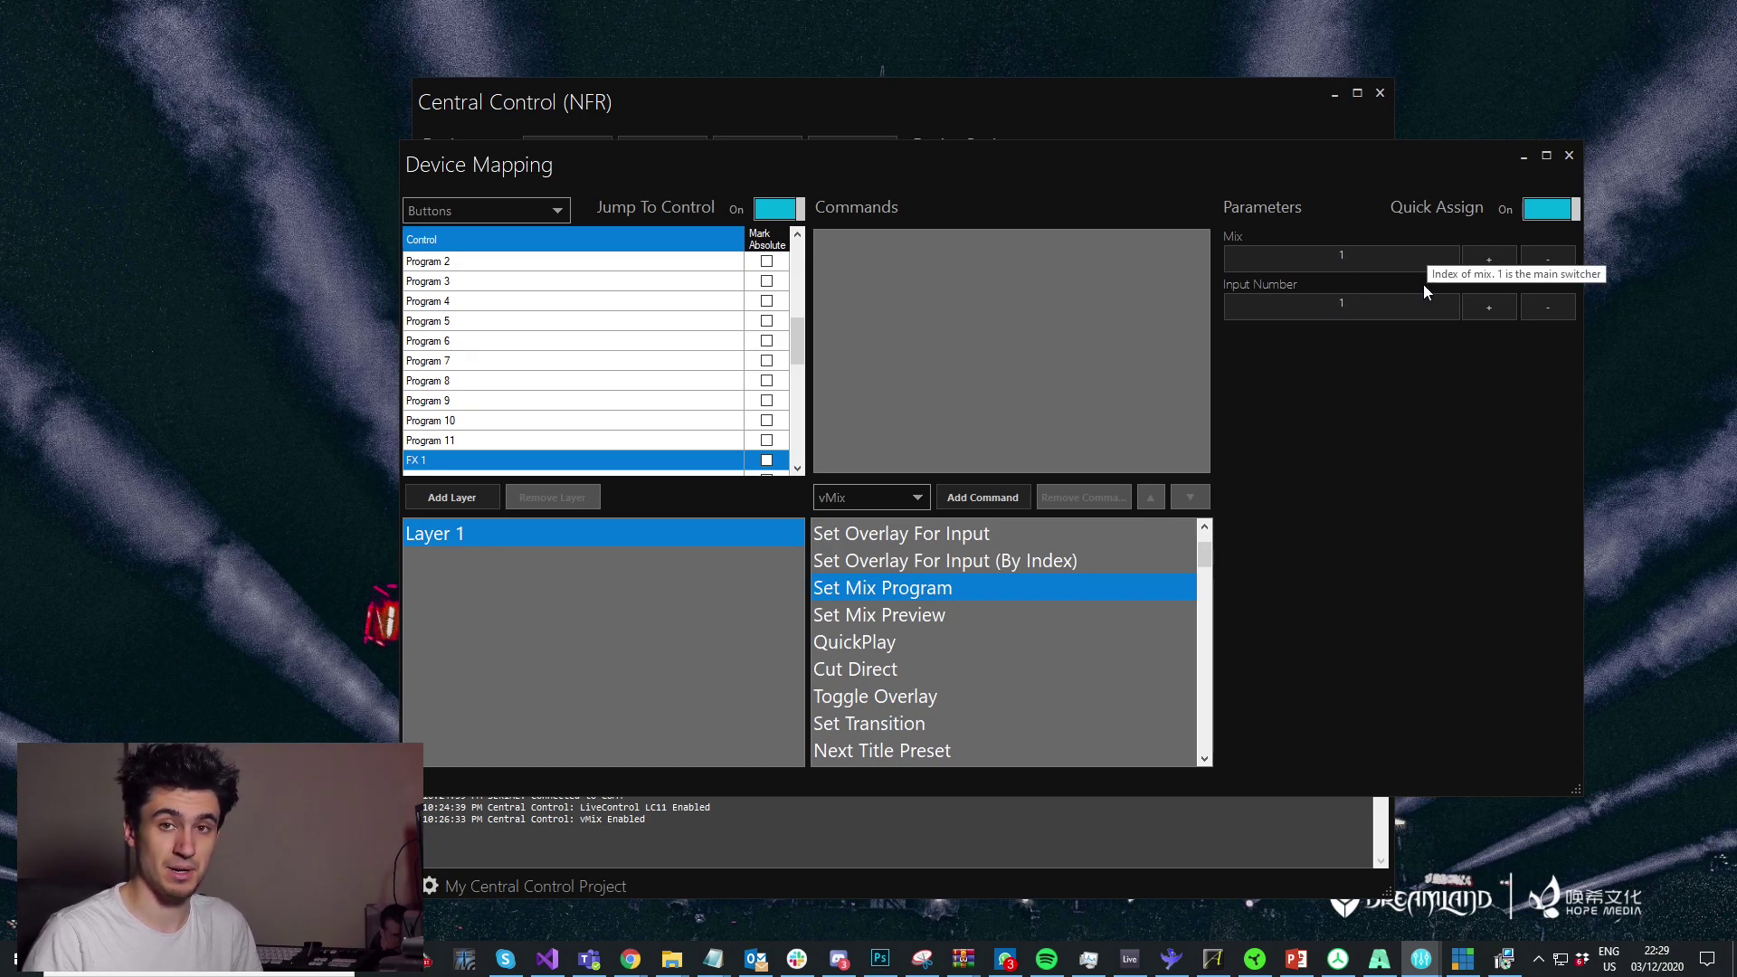
pyautogui.click(1488, 259)
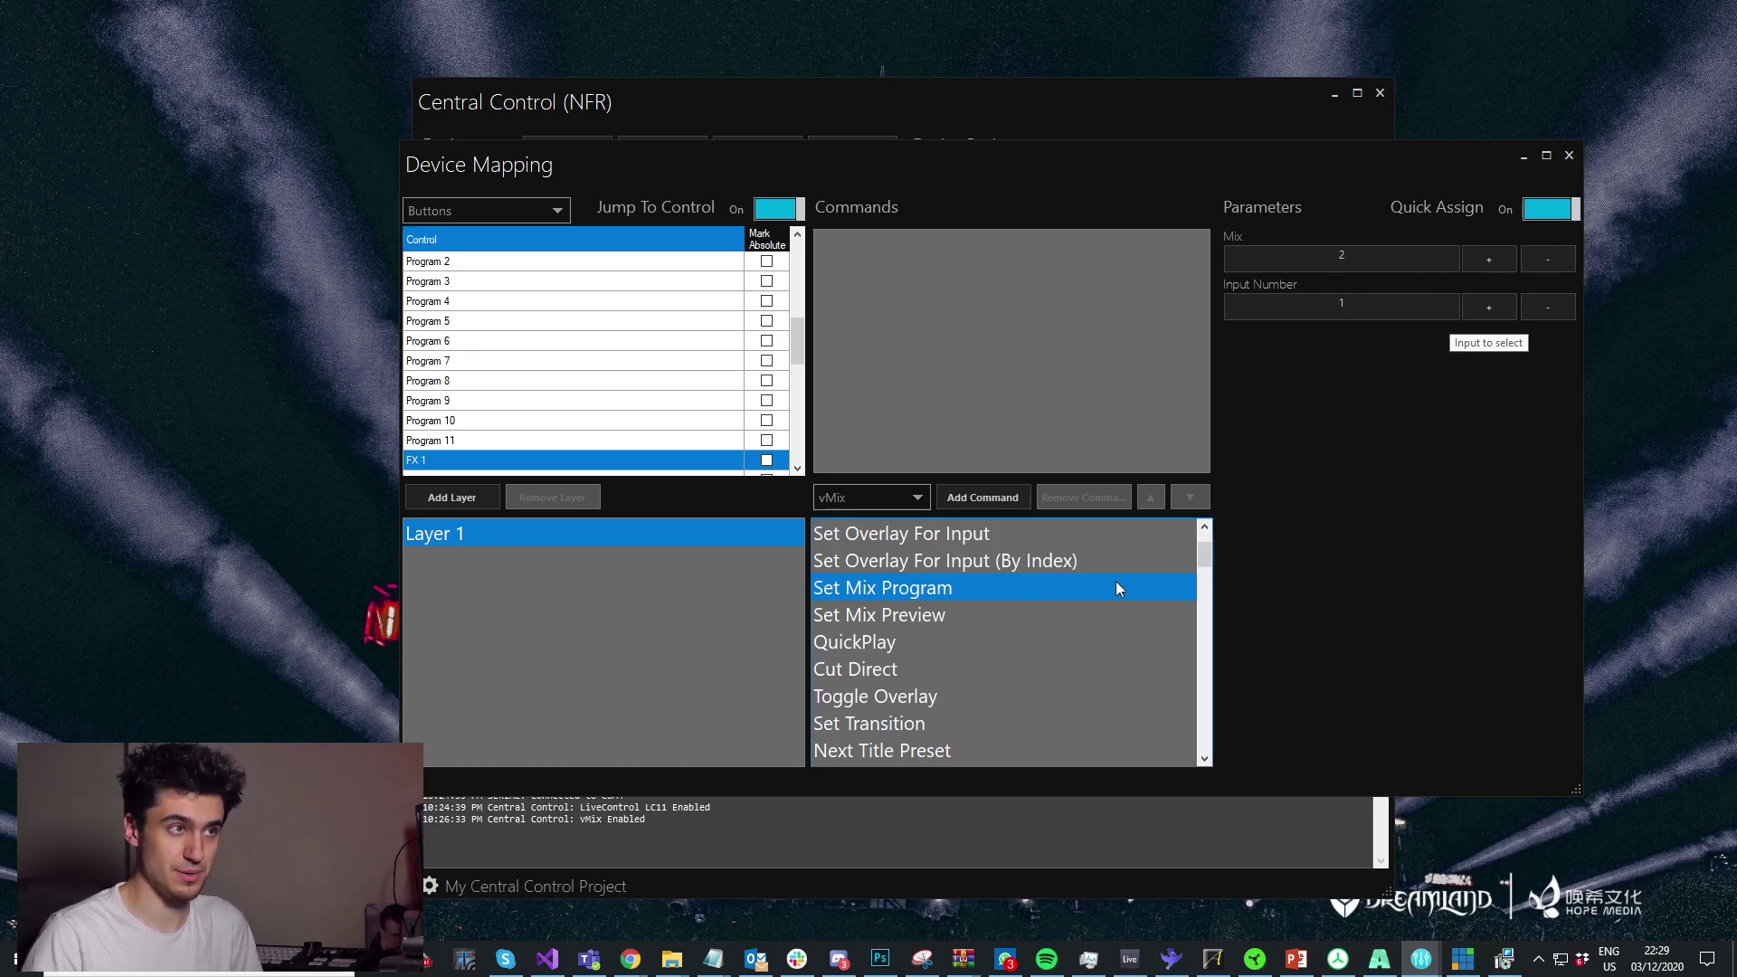
pyautogui.click(1001, 500)
pyautogui.click(1002, 499)
pyautogui.click(1001, 500)
pyautogui.click(1001, 500)
pyautogui.click(1001, 499)
pyautogui.click(1001, 499)
pyautogui.click(1001, 499)
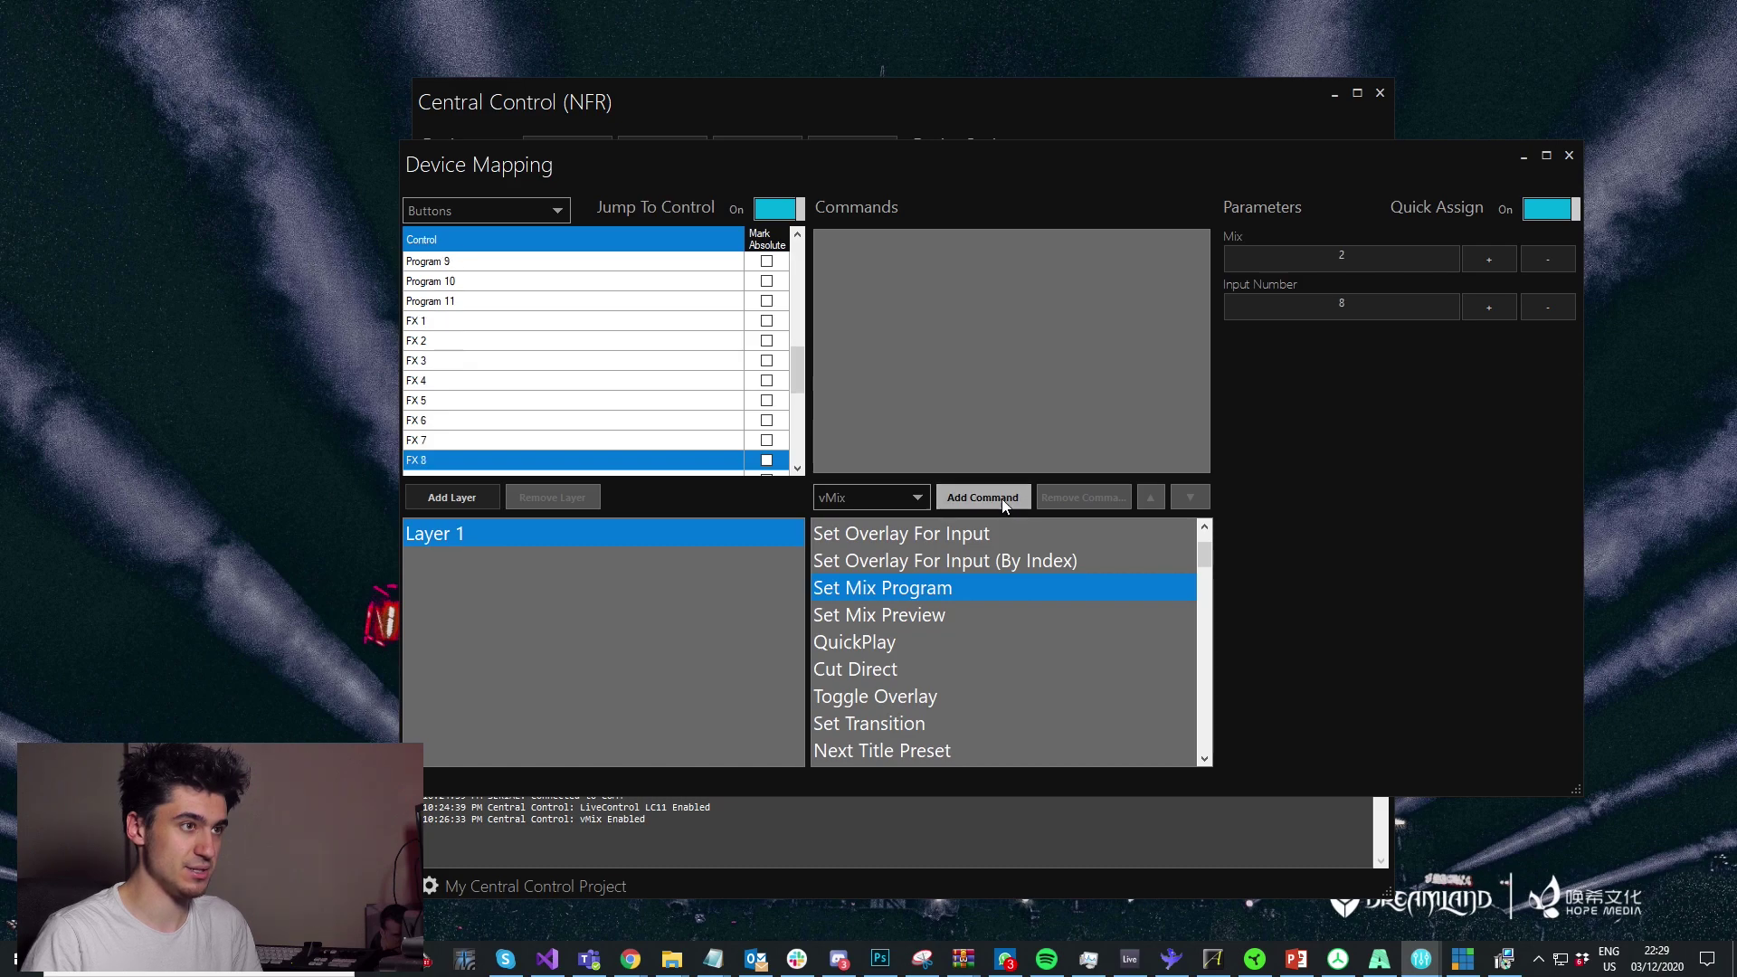
pyautogui.click(1002, 498)
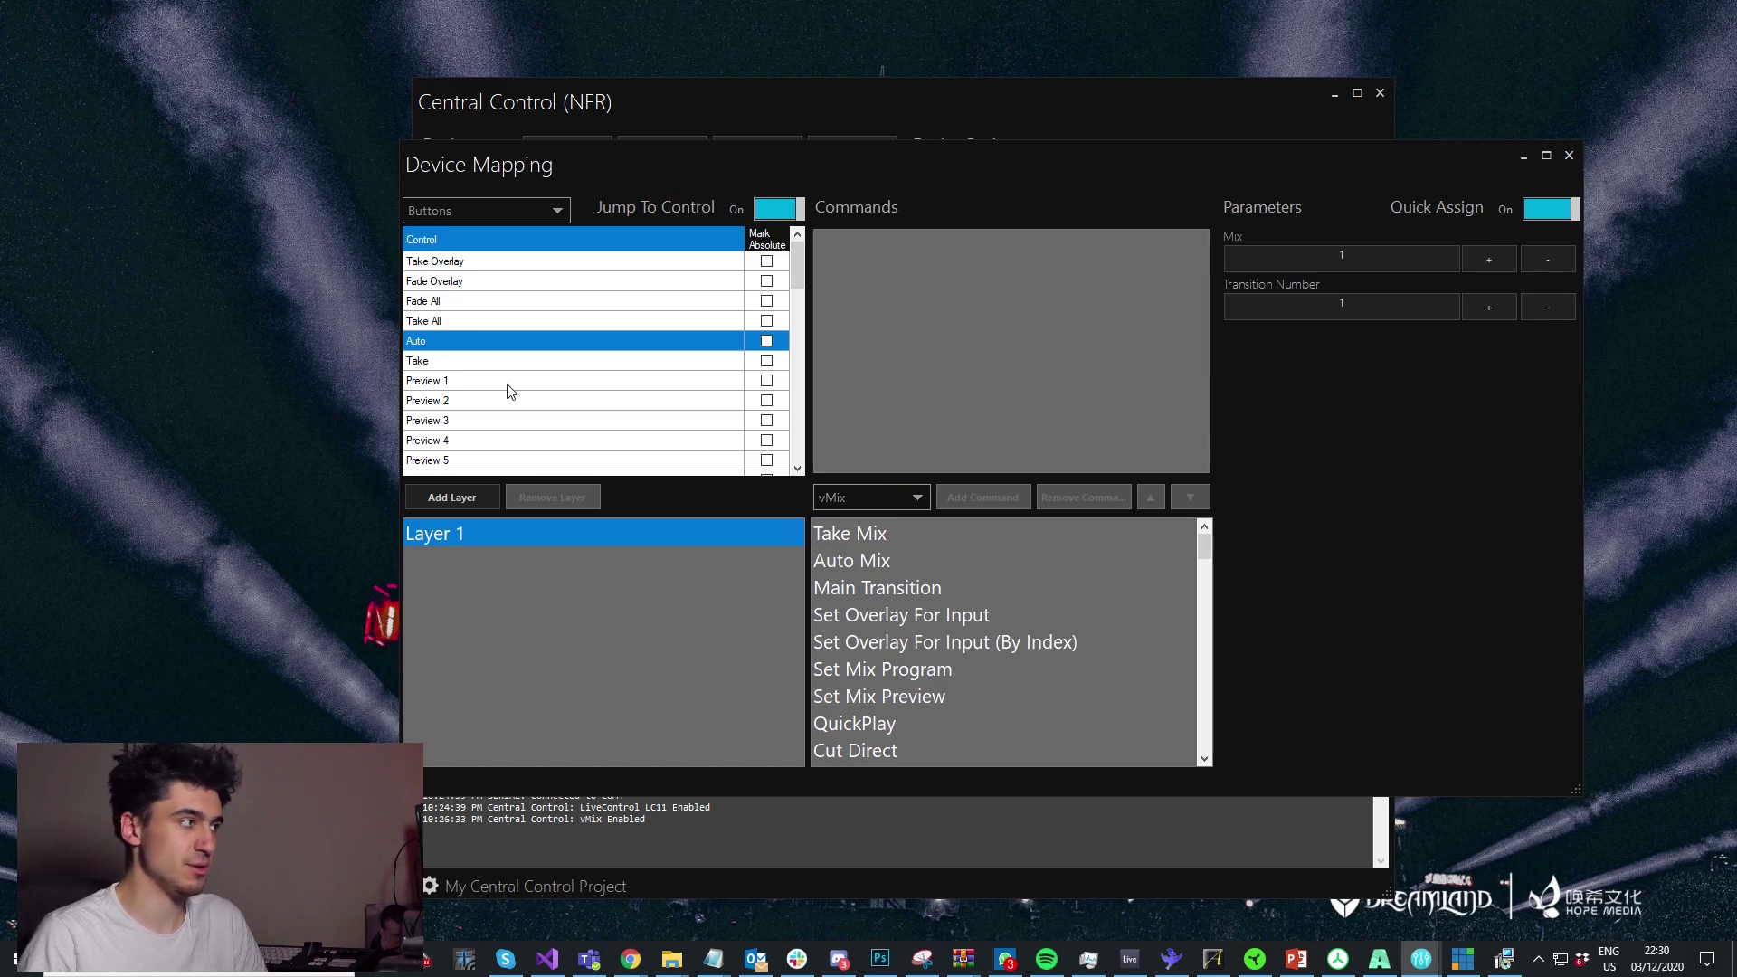
# - Choose vMix's Auto Mix command for the Auto button and set its mix to 2
pyautogui.click(480, 364)
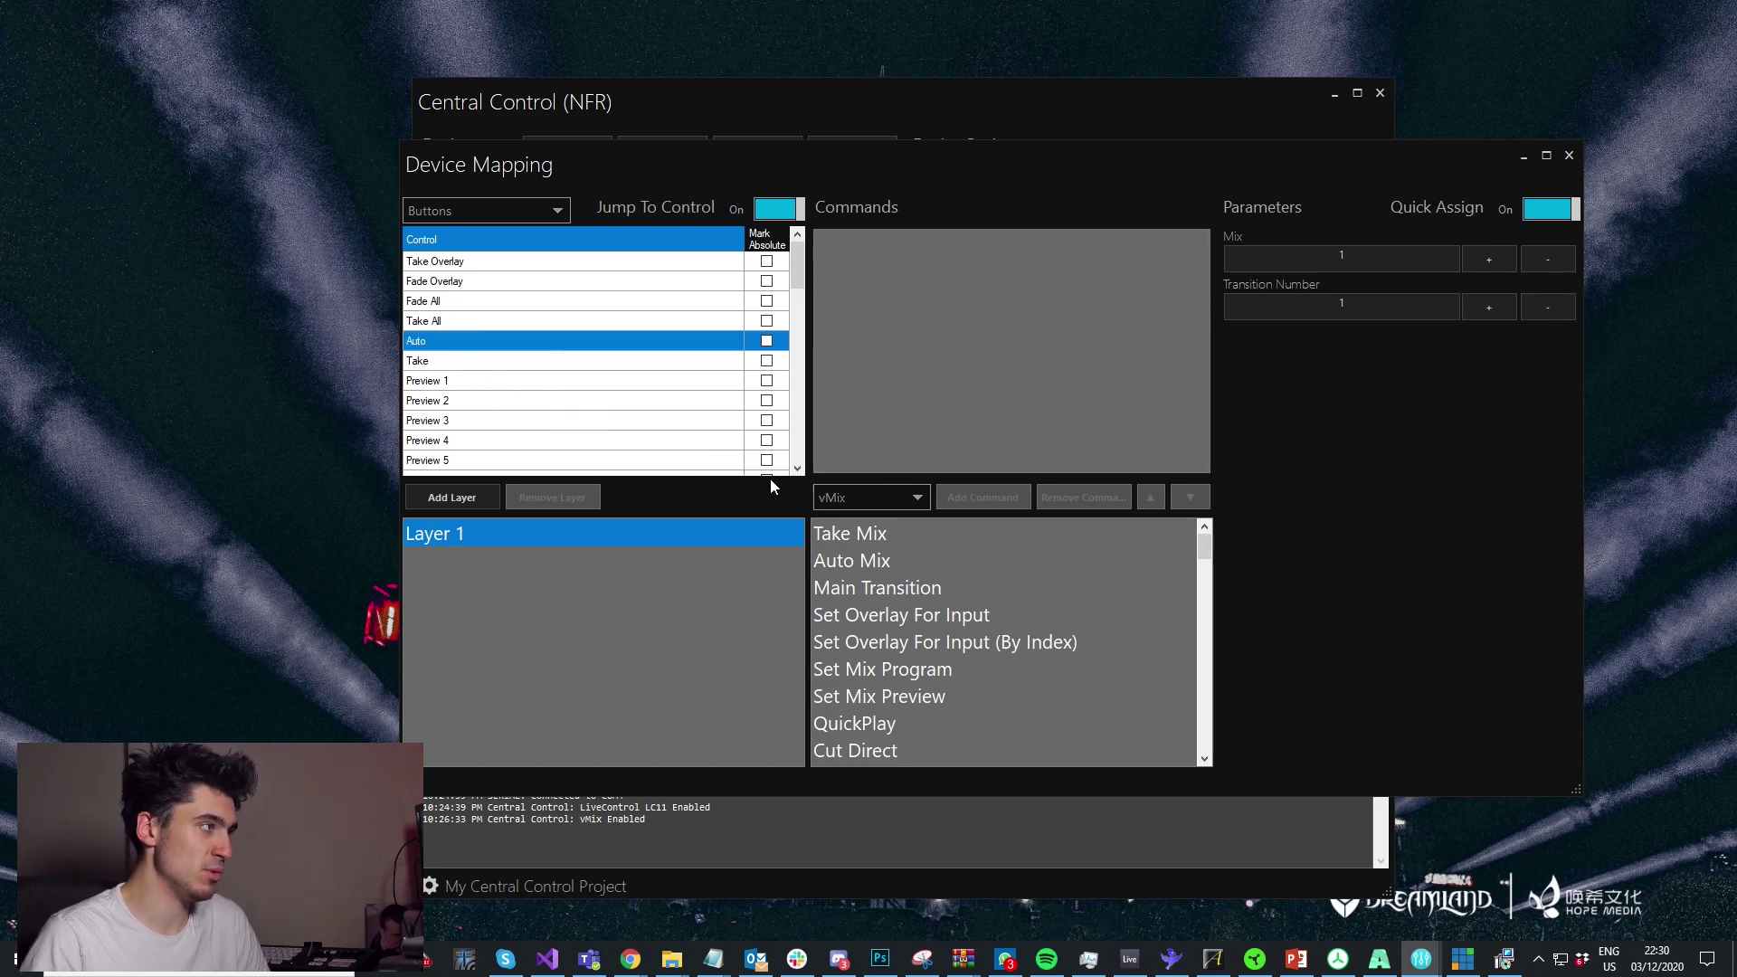
pyautogui.click(861, 564)
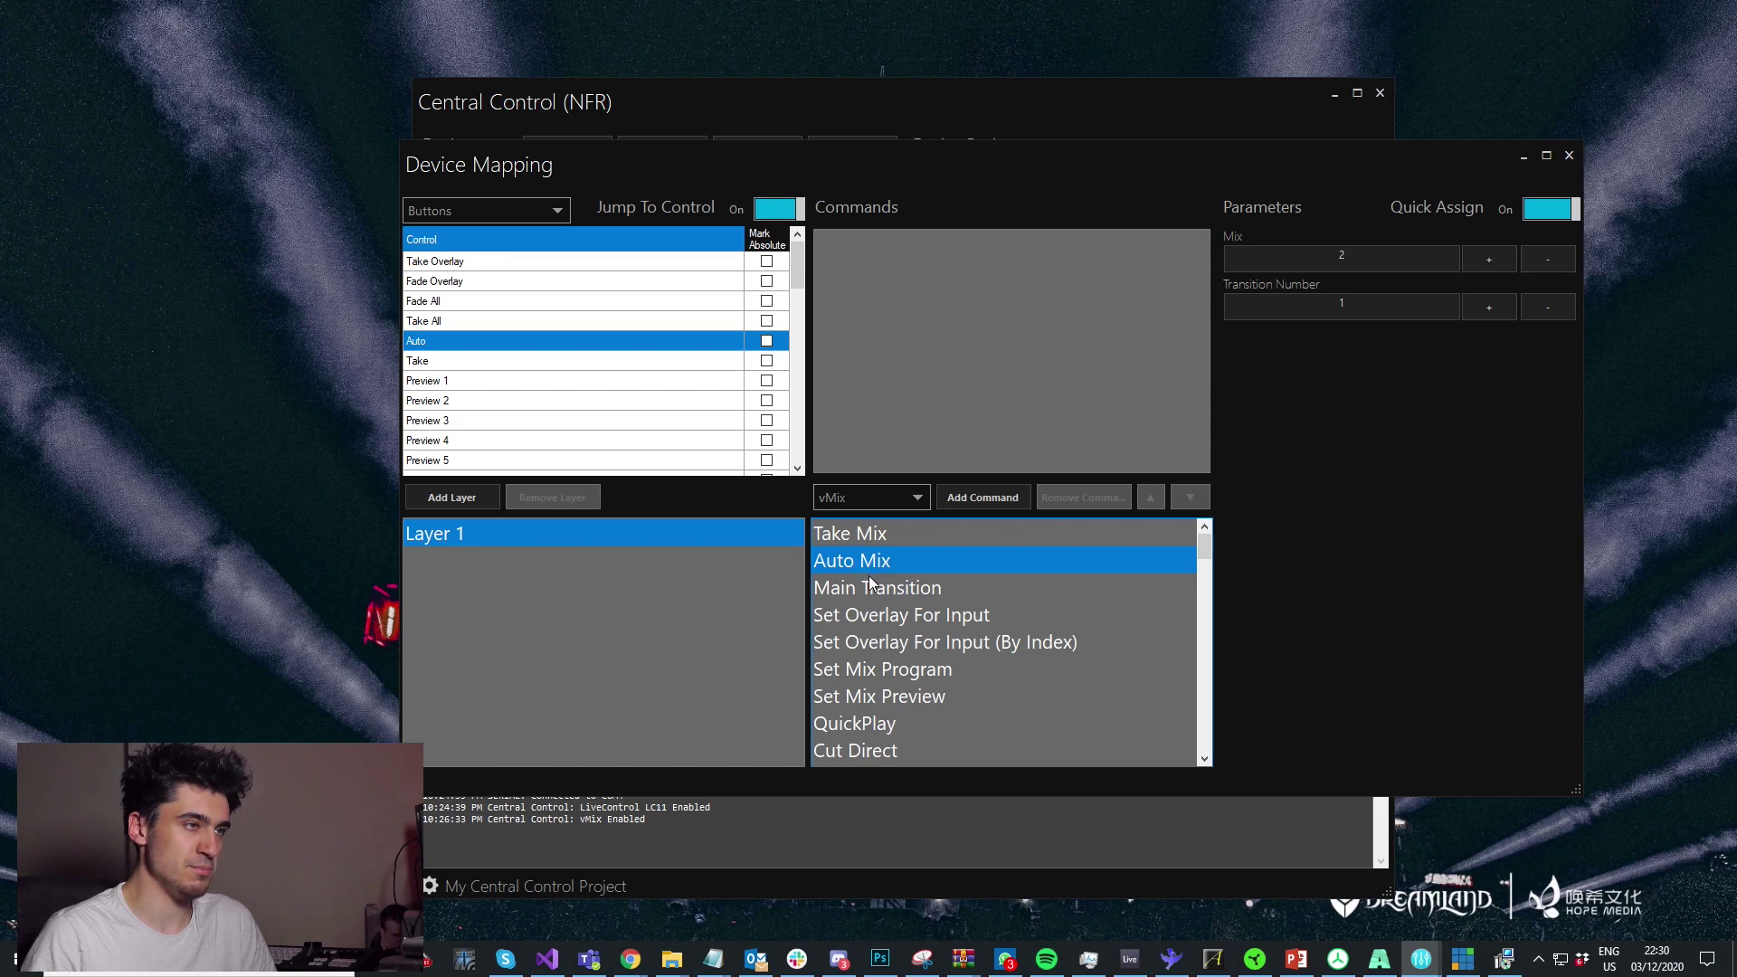
pyautogui.click(1398, 252)
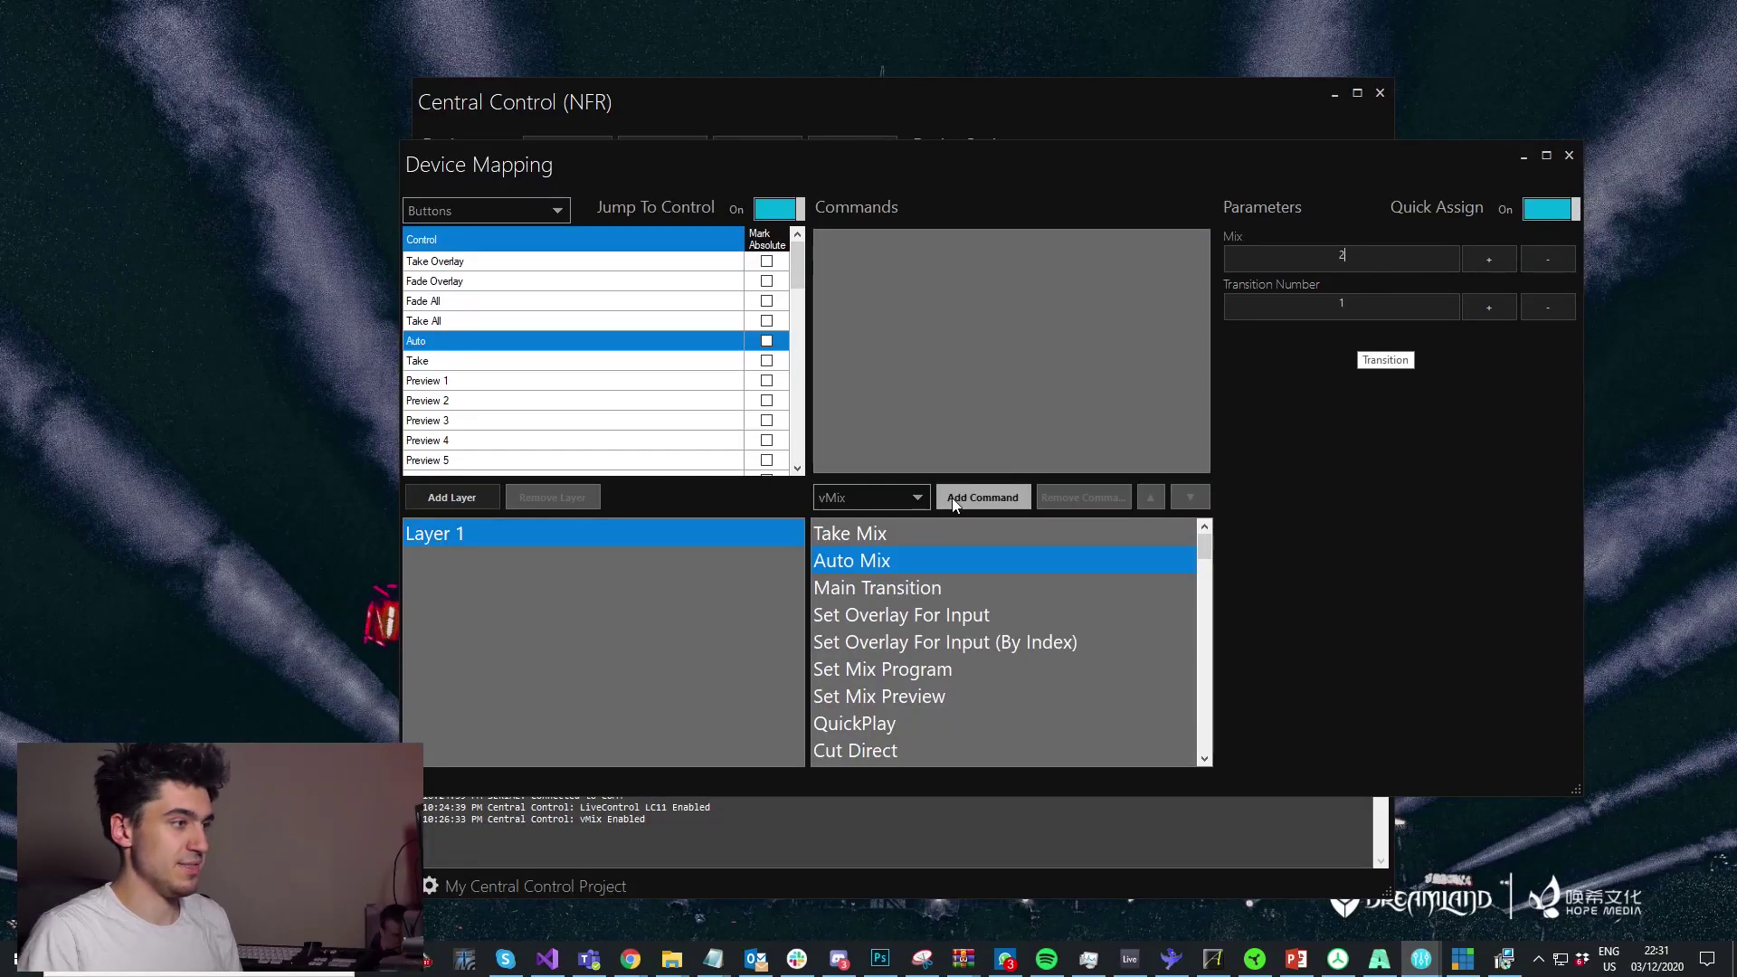
# - Assign vMix's Take Mix command on mix 1 to the Take button
pyautogui.click(573, 362)
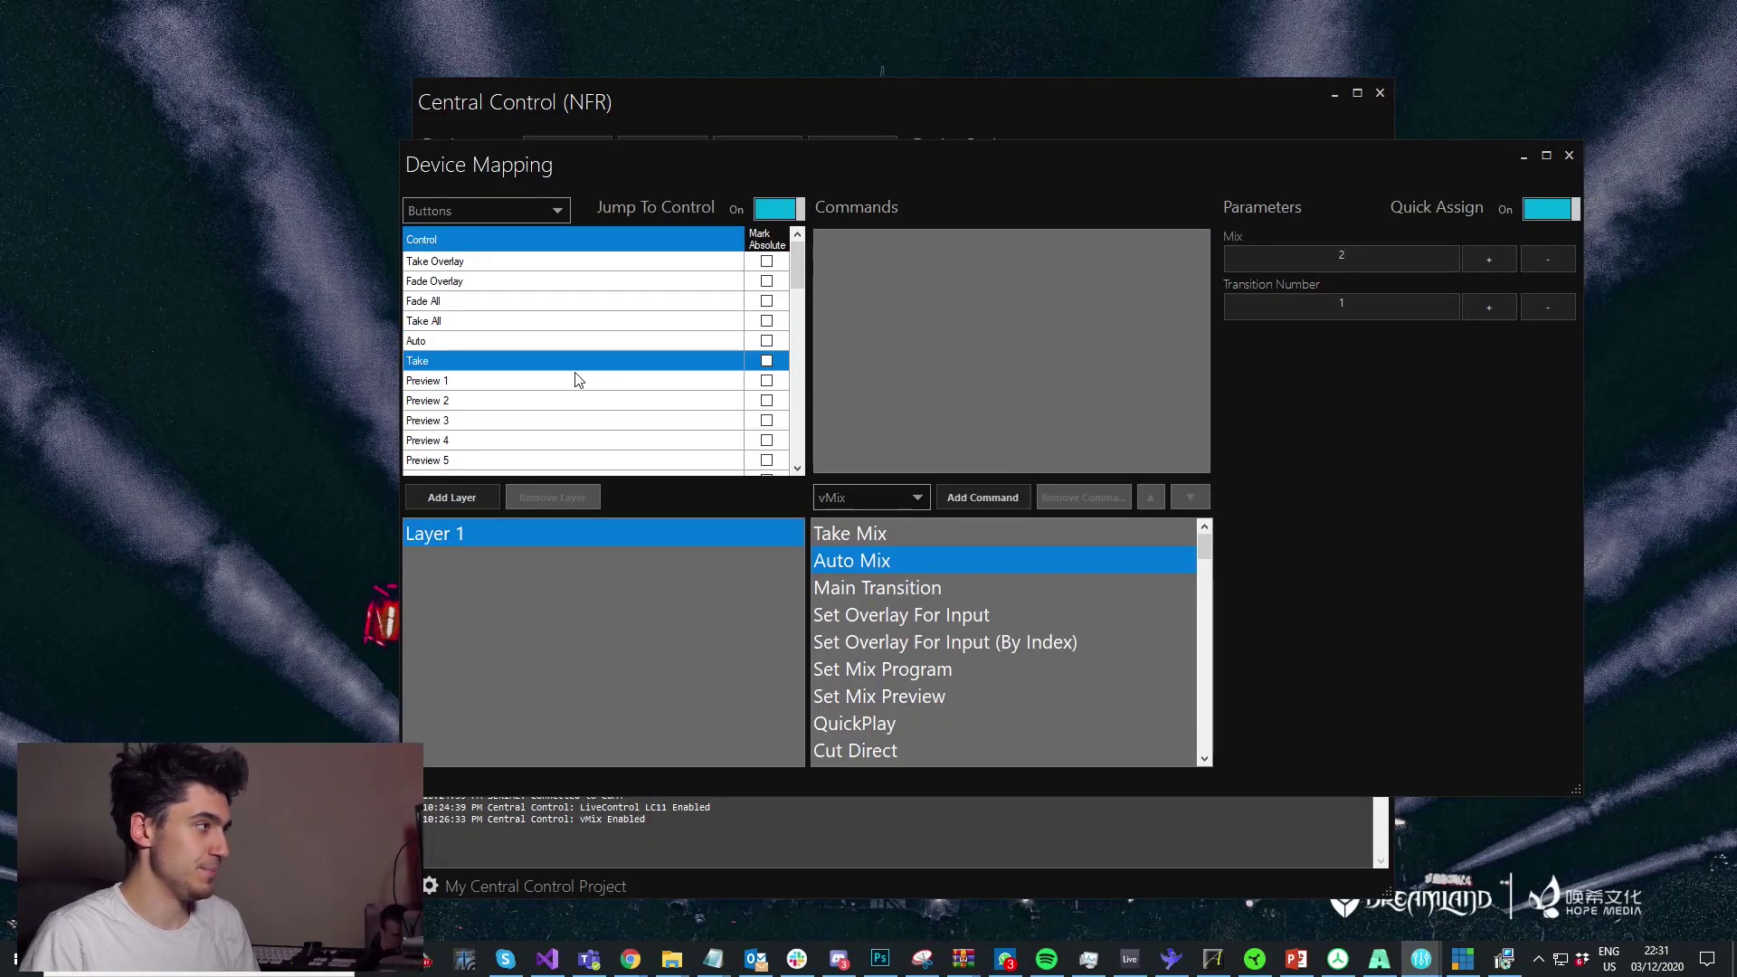
pyautogui.click(903, 540)
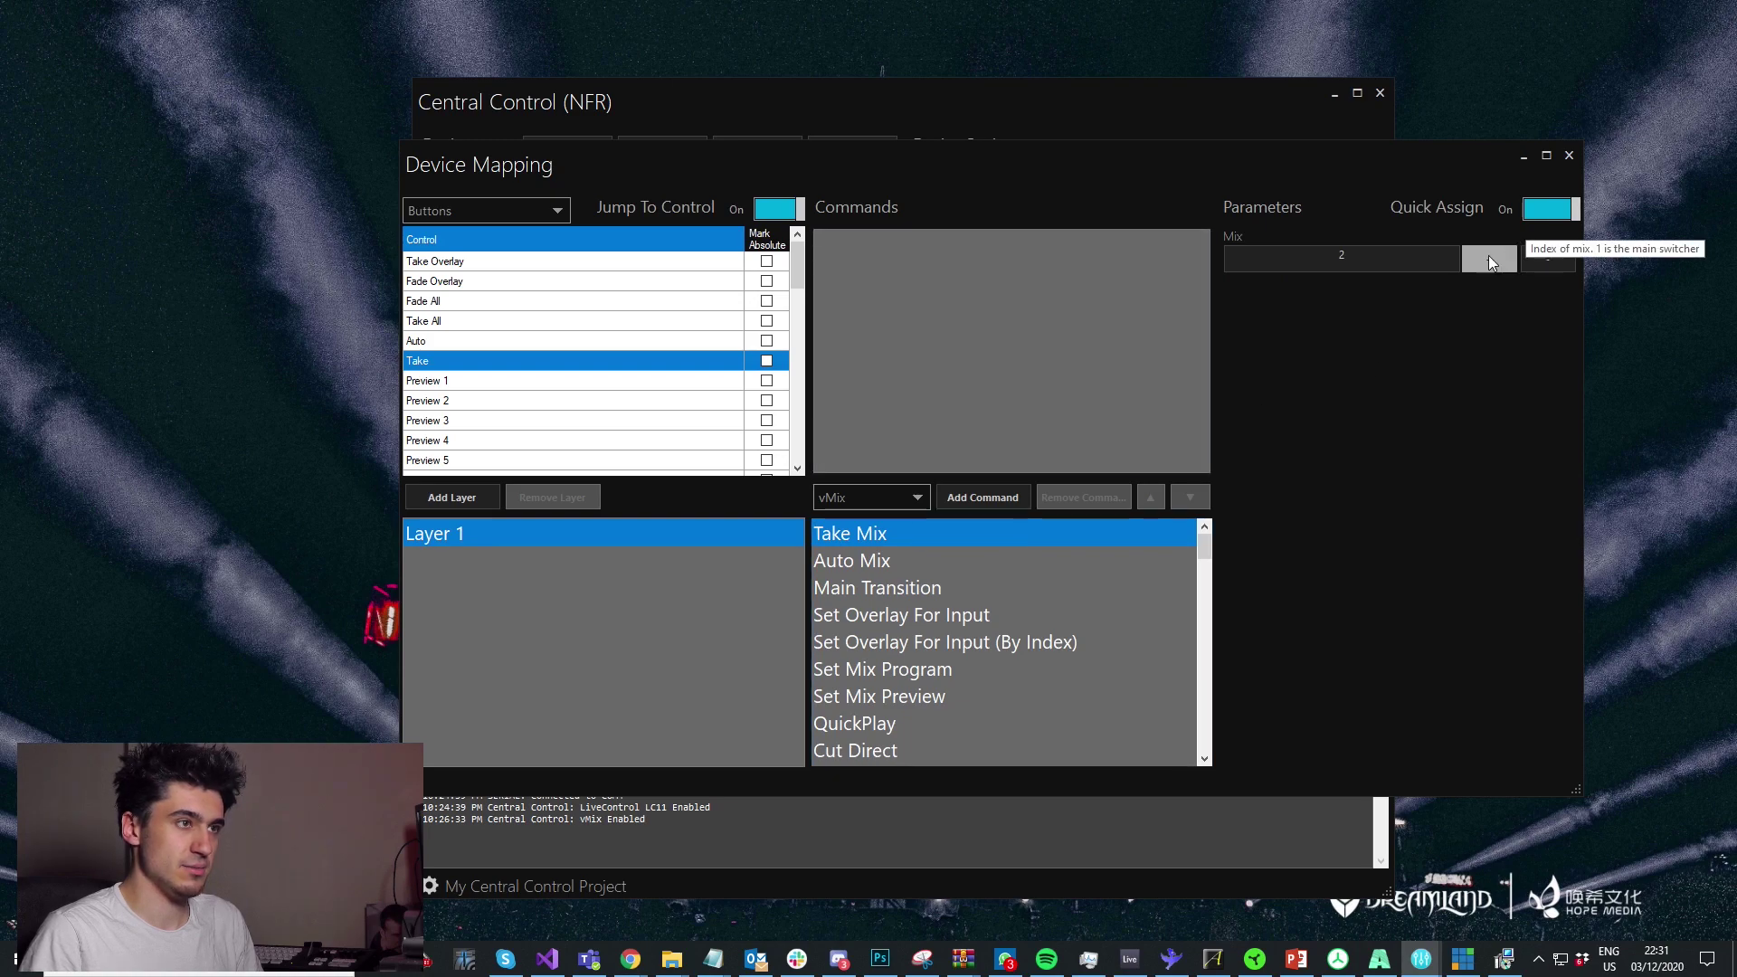
pyautogui.click(1440, 259)
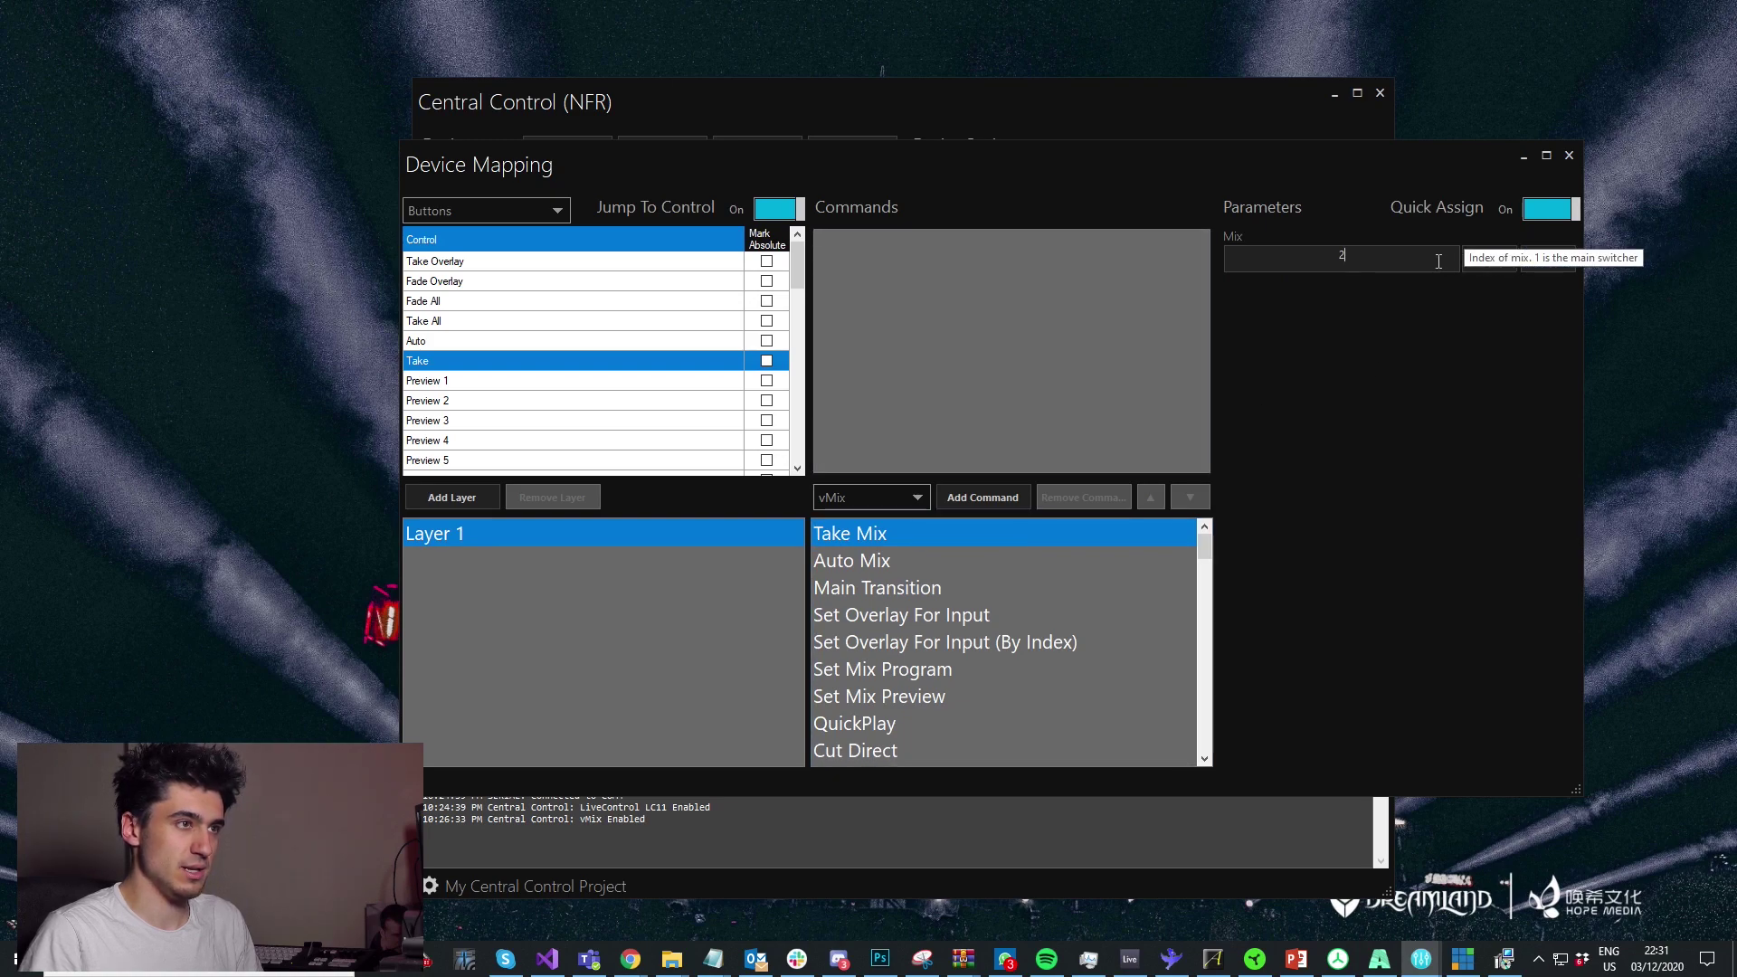
pyautogui.click(983, 498)
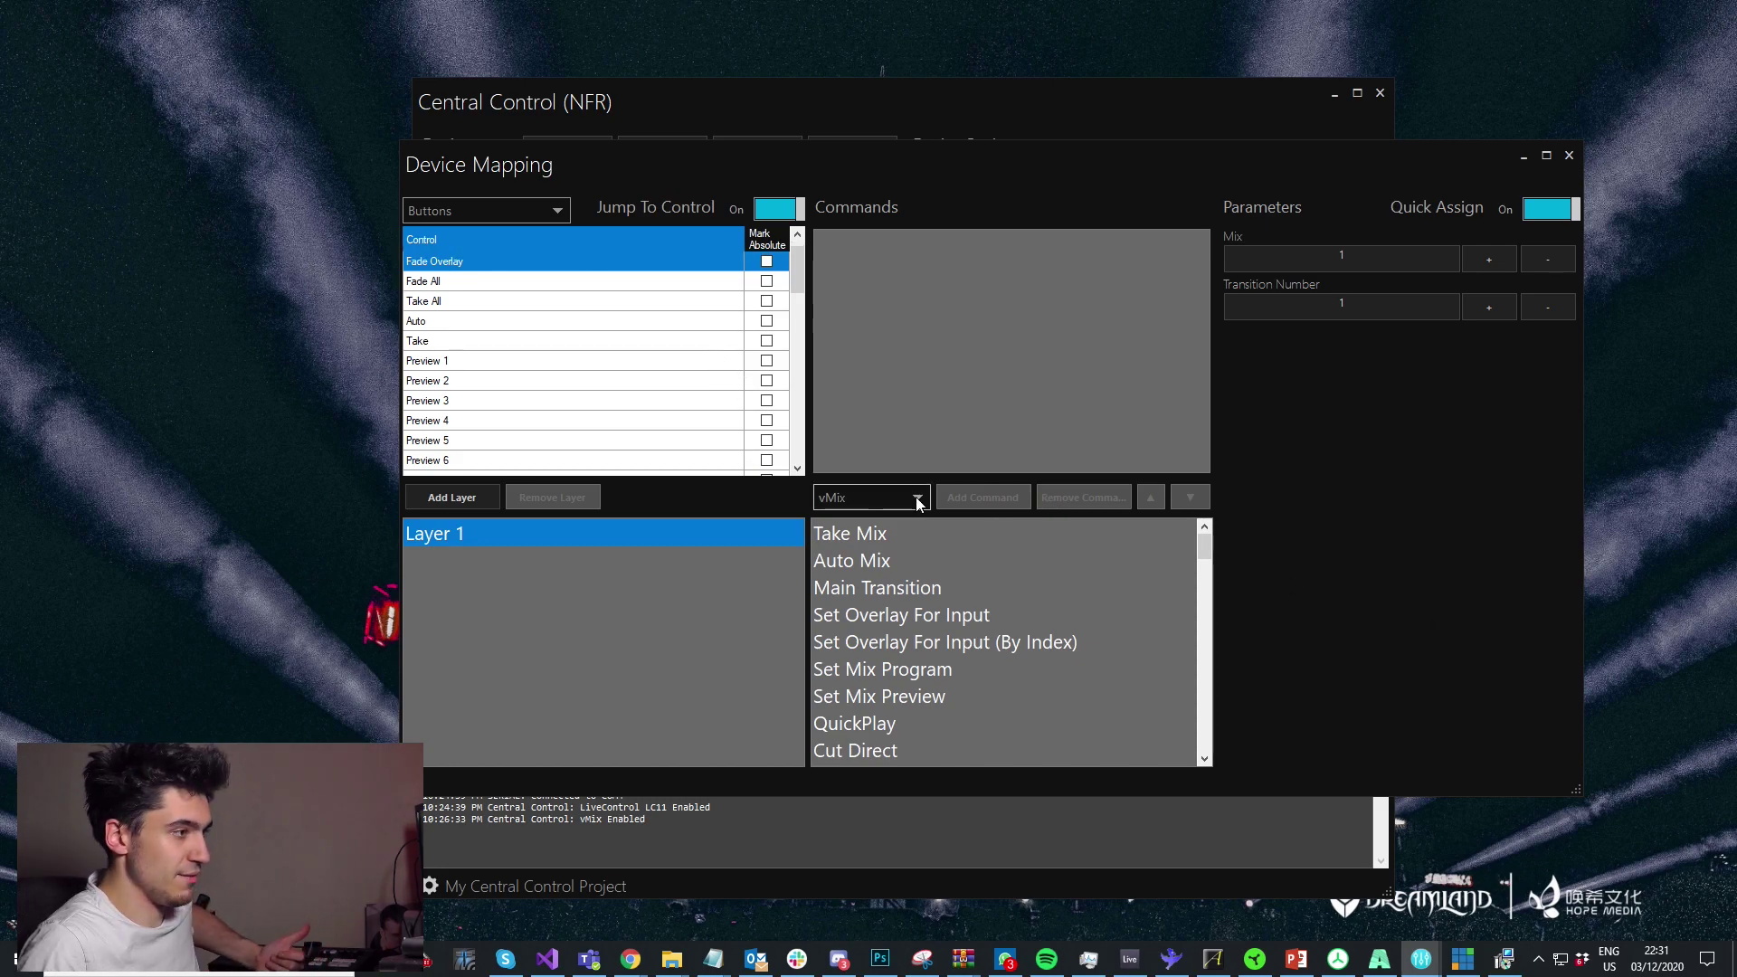
# - Assign vMix's Toggle Overlay command with overlay number 2 to the Take Overlay button
pyautogui.scroll(-4, 903, 588)
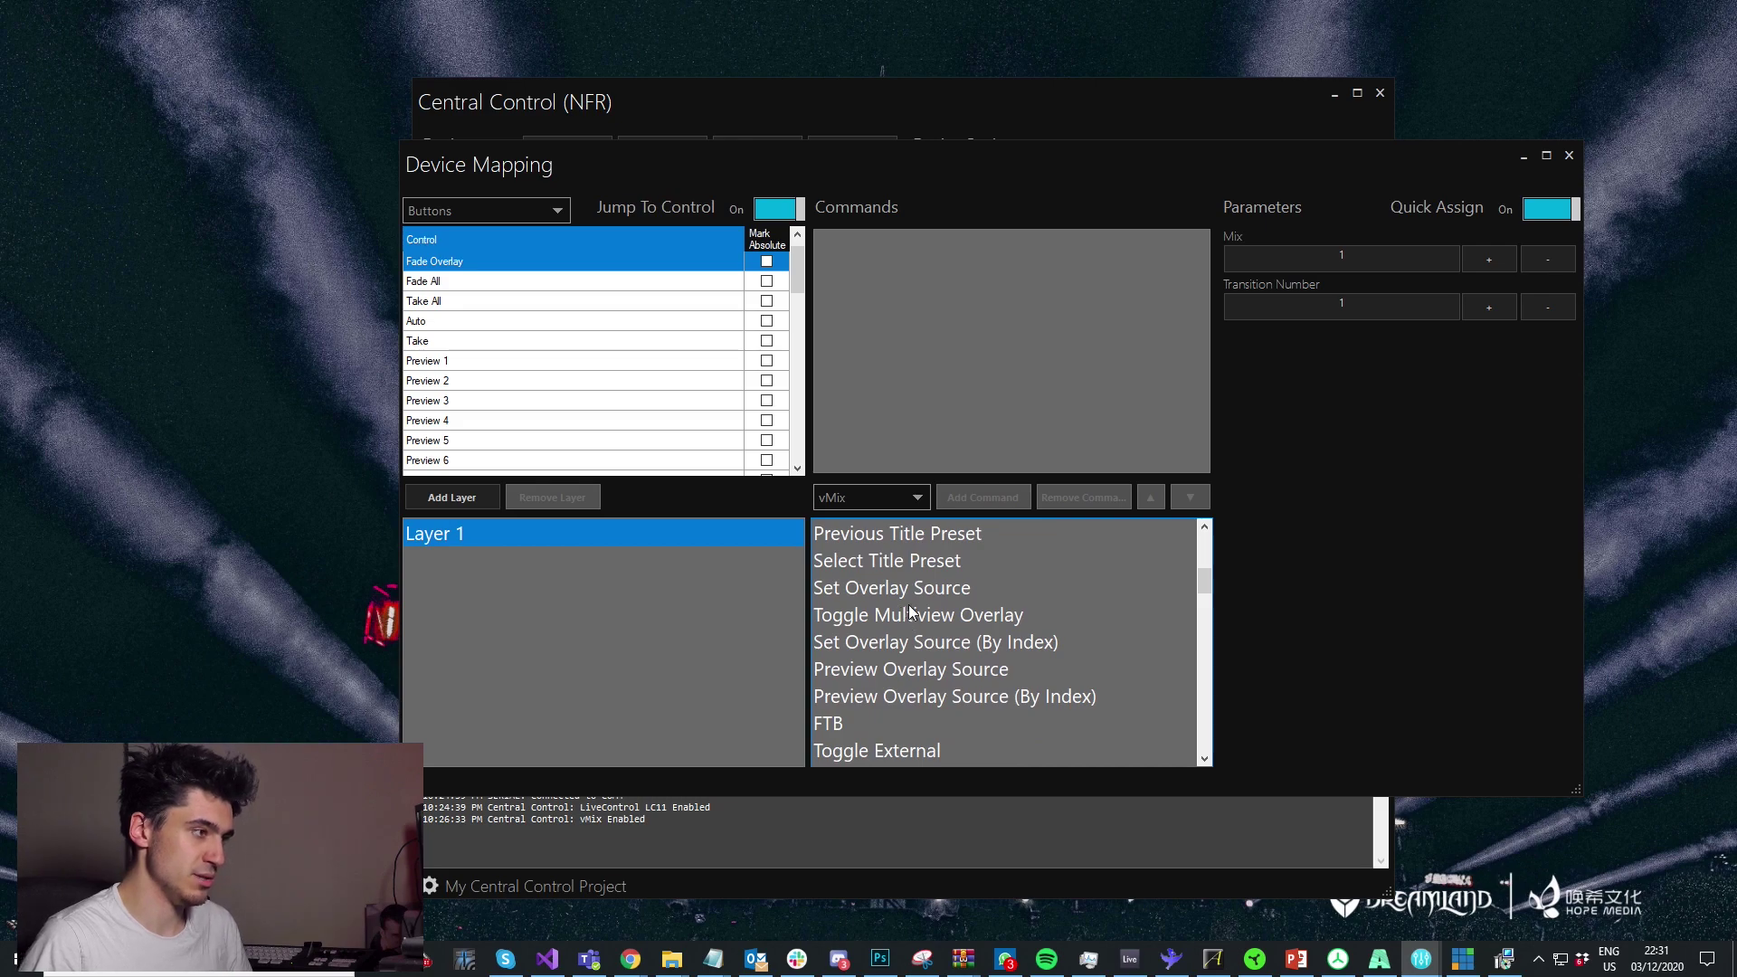
pyautogui.scroll(2, 910, 613)
pyautogui.click(921, 618)
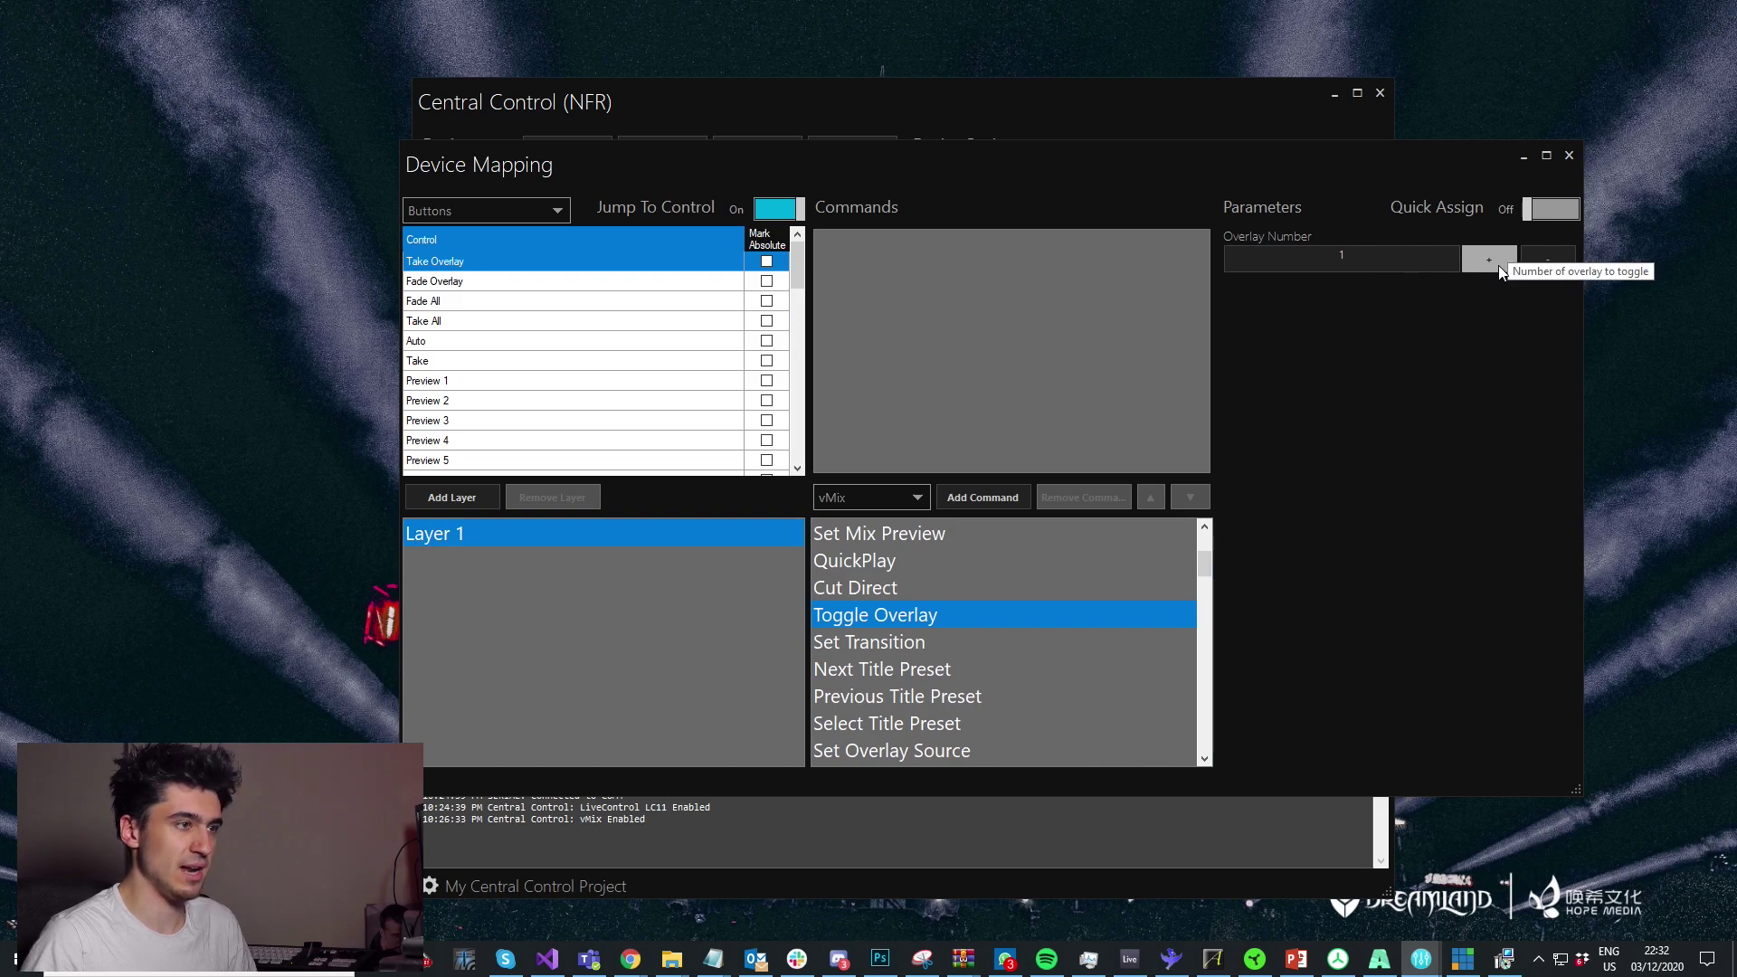
pyautogui.click(1498, 263)
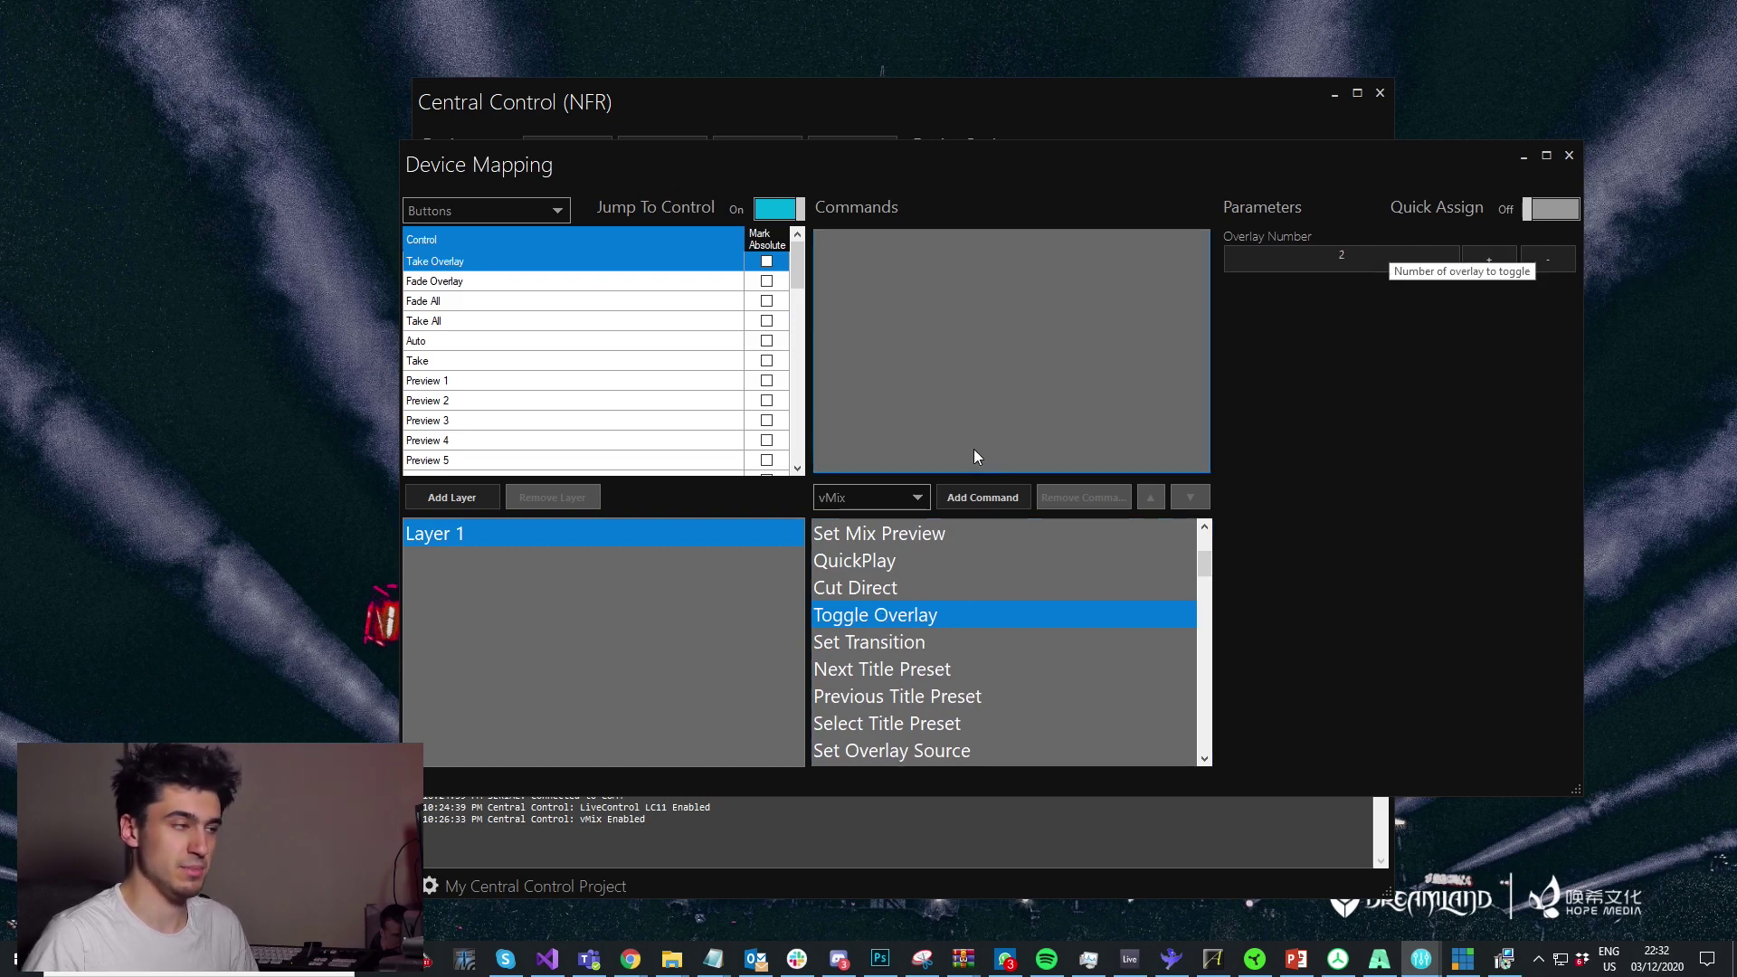
pyautogui.click(985, 496)
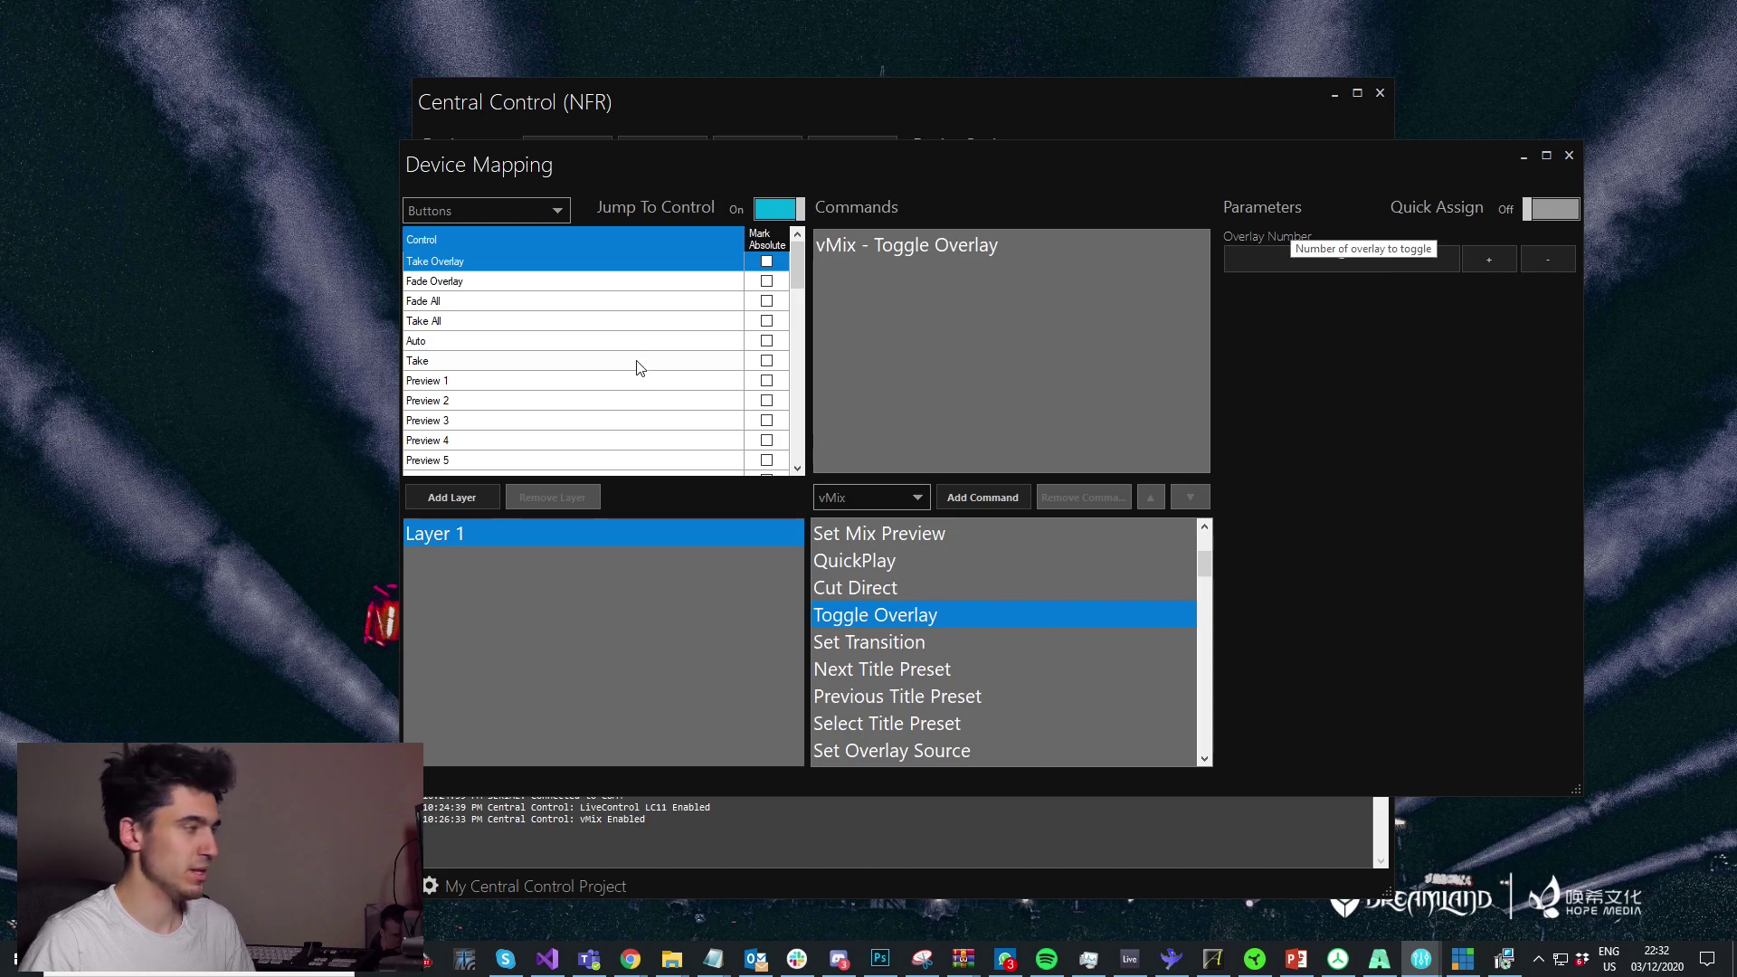
# - Assign vMix's Set T-Bar command to the panel's T-Bar fader
pyautogui.click(532, 210)
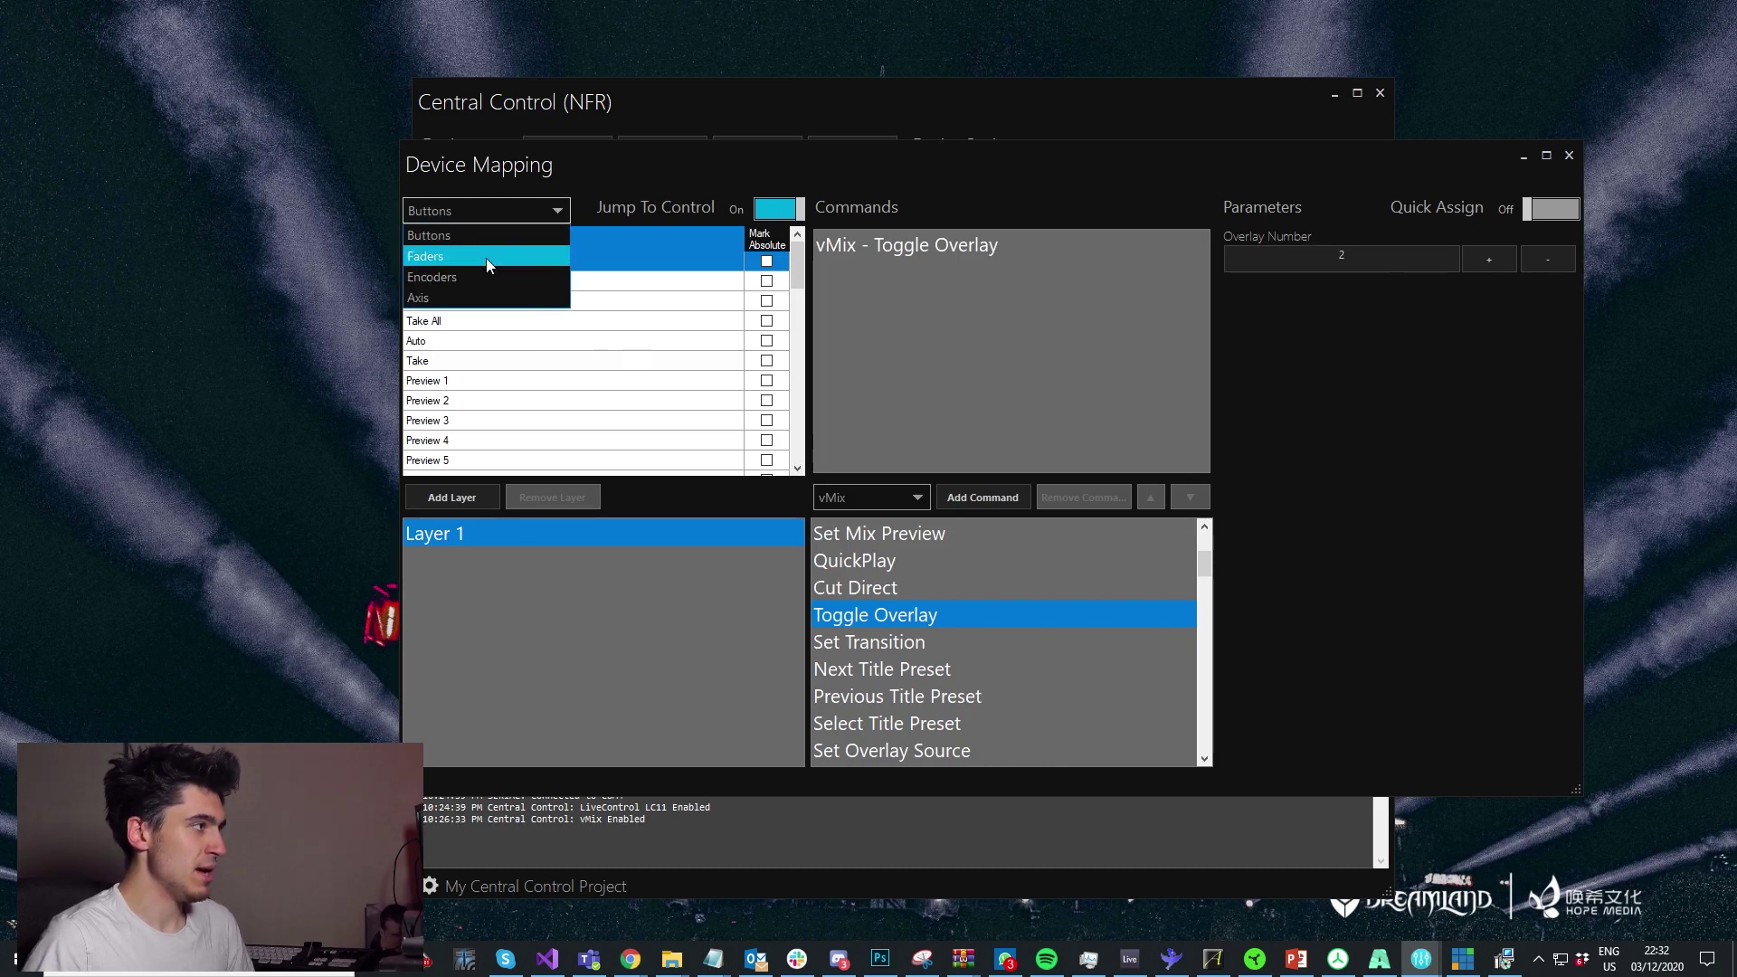
pyautogui.click(484, 258)
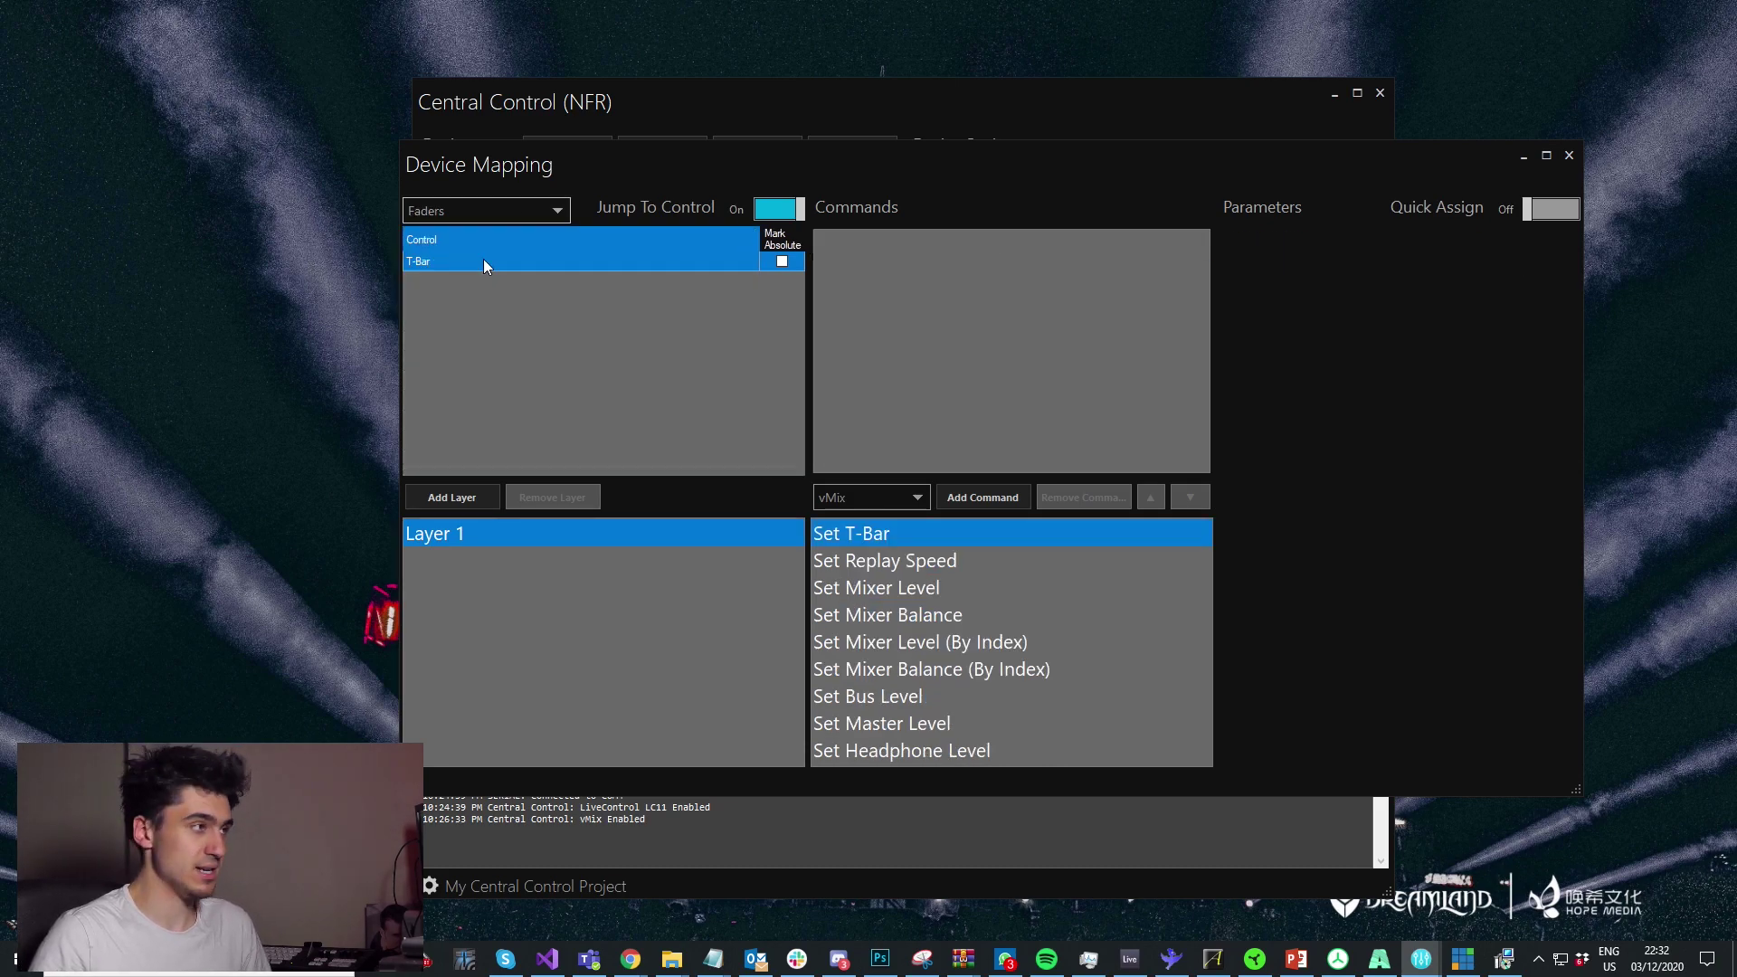
pyautogui.click(957, 502)
# - Assign Set Transition Speed for transition 1 to the Speed encoder and Select Transition for transition 1 to the FX encoder
pyautogui.click(505, 210)
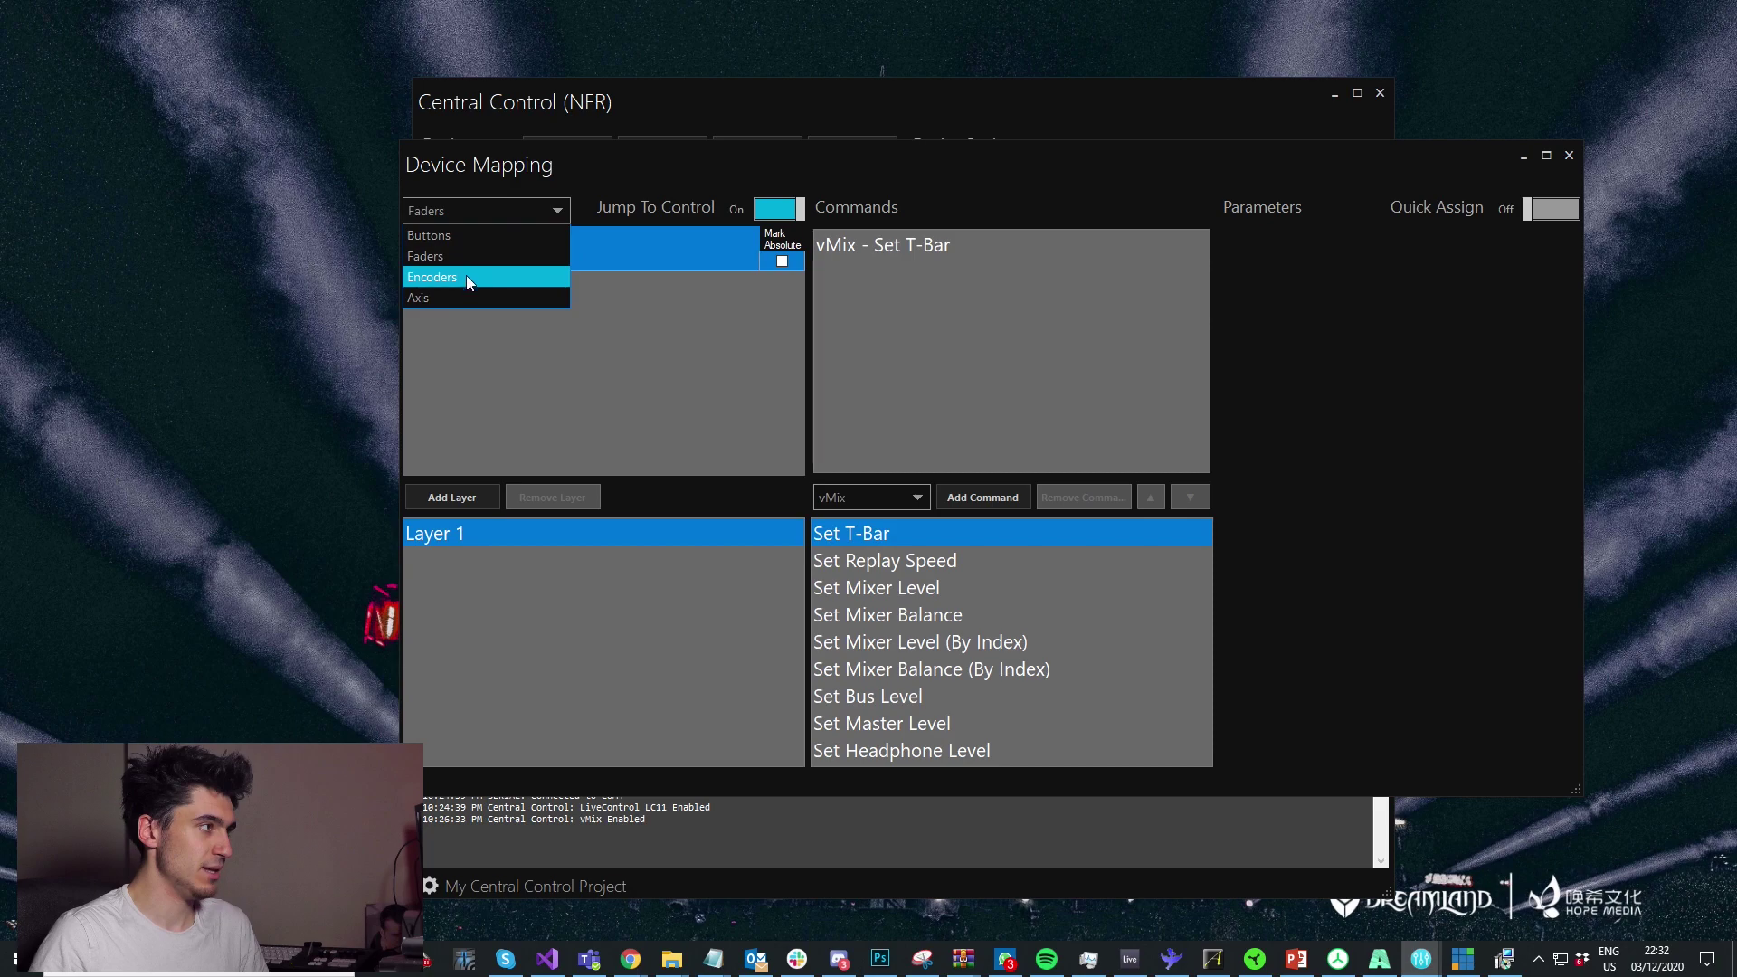
pyautogui.click(463, 280)
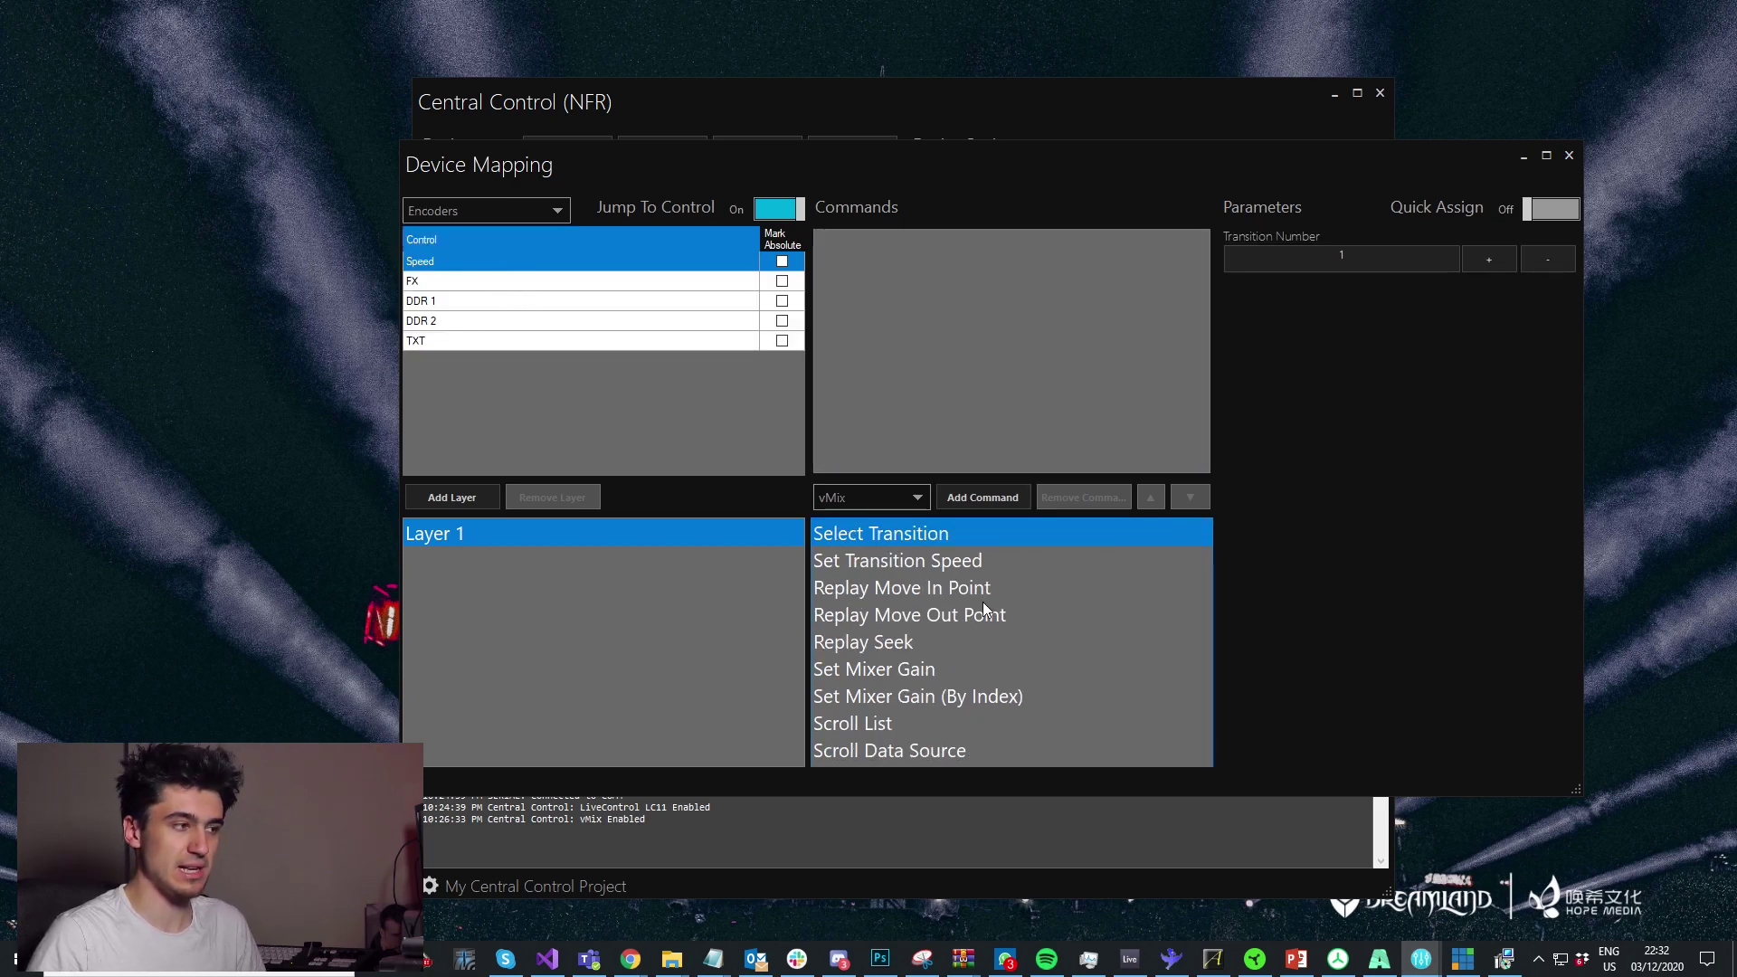
pyautogui.click(1378, 260)
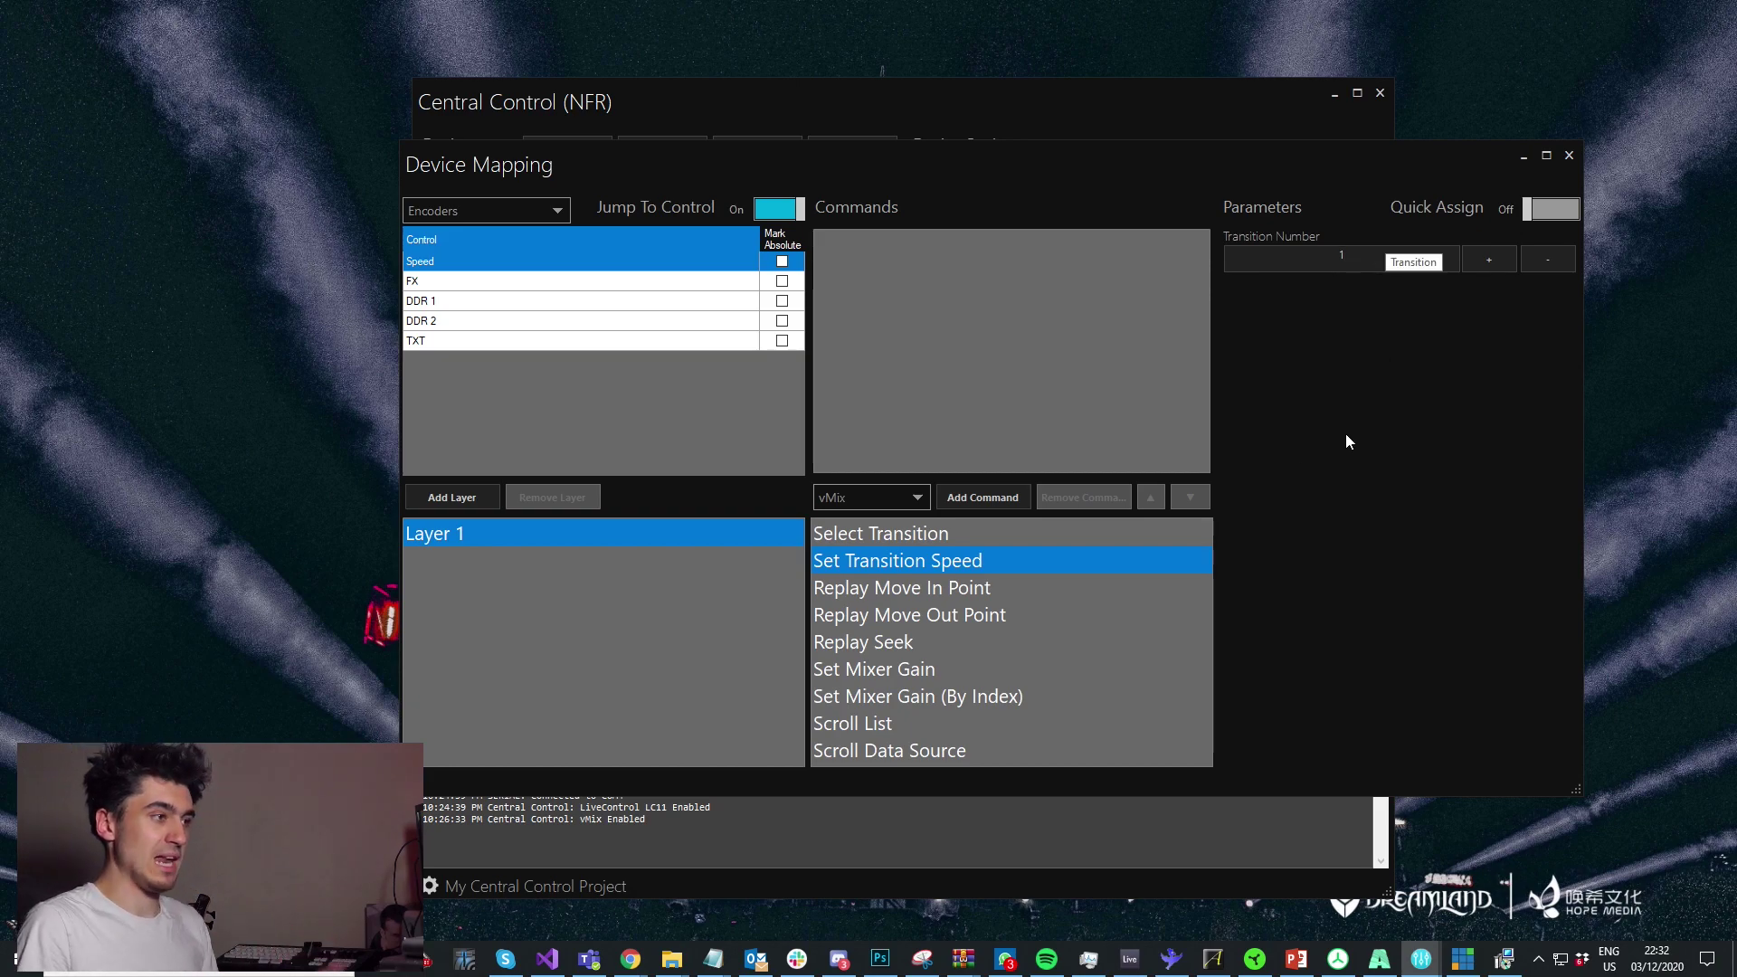
pyautogui.click(982, 497)
pyautogui.click(447, 285)
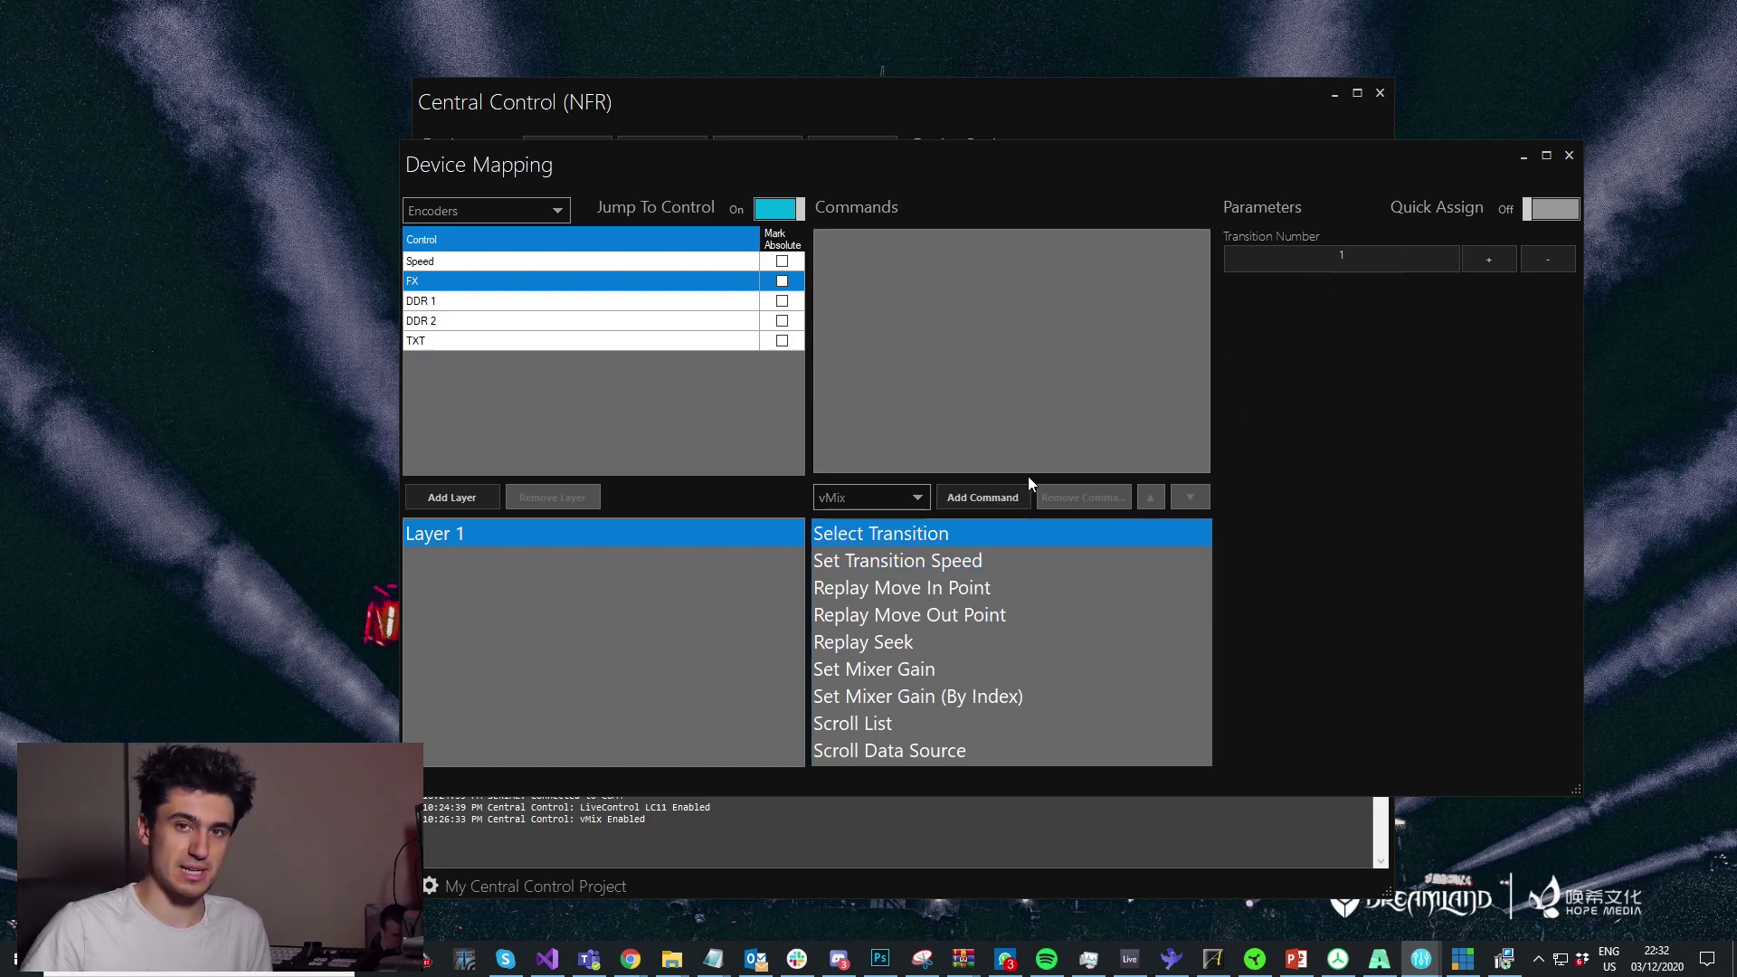
pyautogui.click(988, 497)
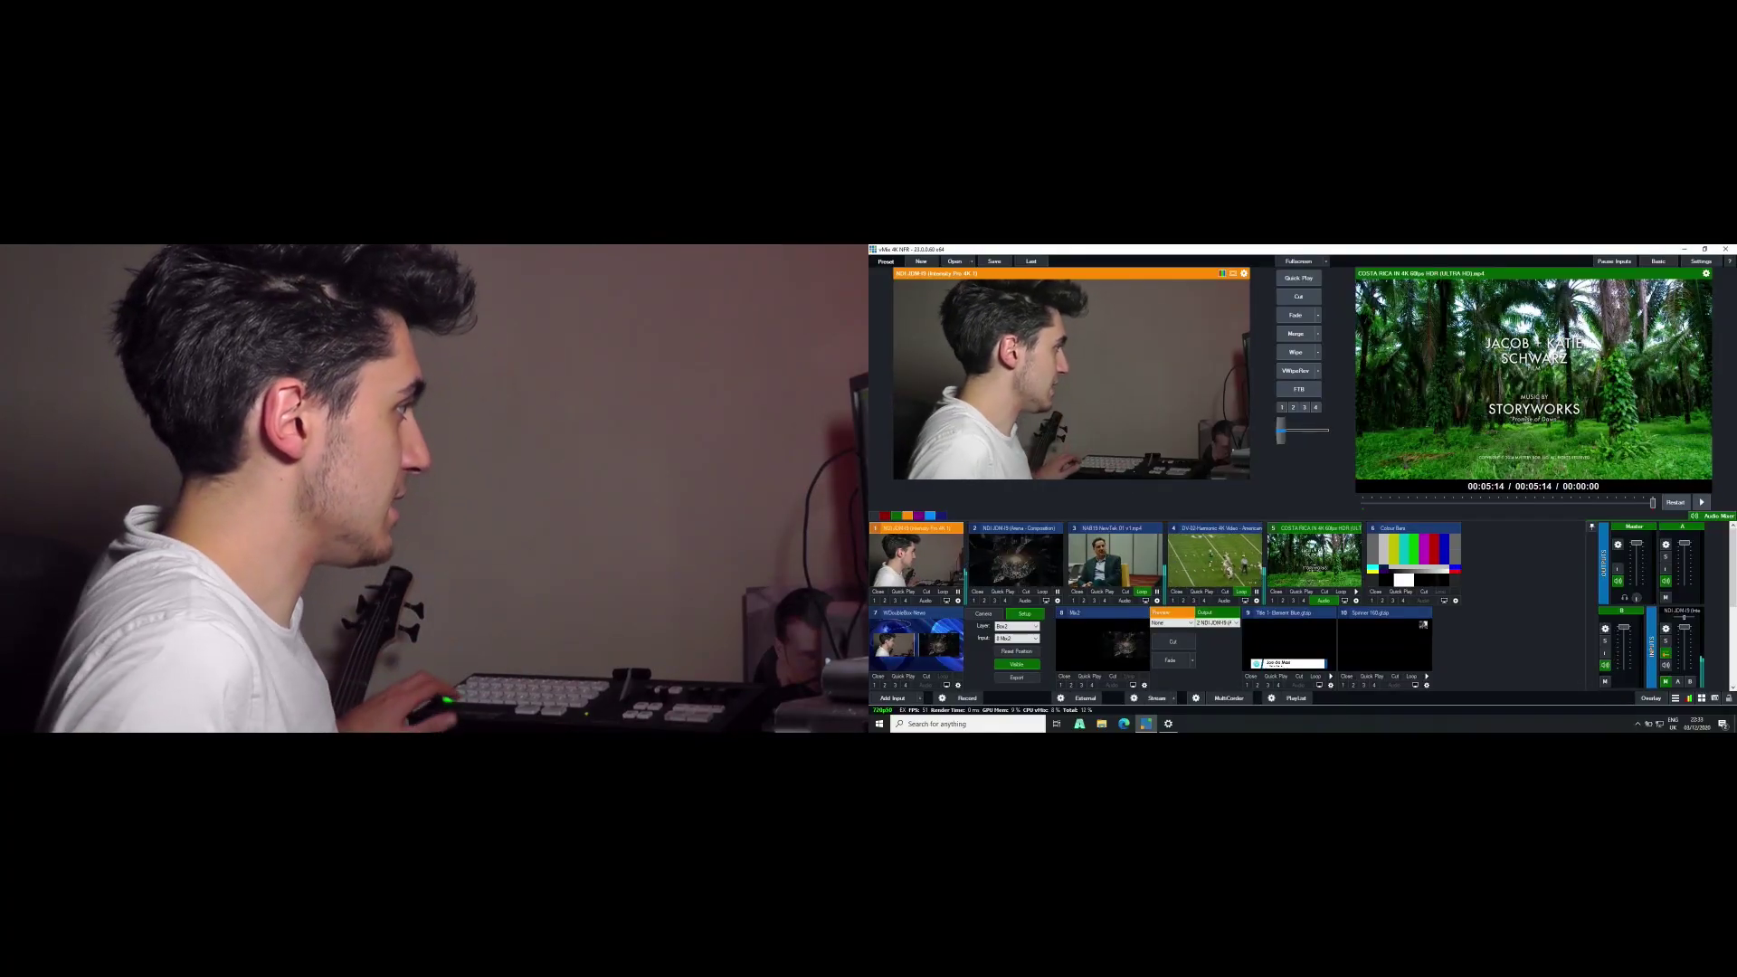
# - Test the preview row in vMix by putting inputs 2 through 7 in preview one after another
pyautogui.press('2')
pyautogui.press('3')
pyautogui.press('4')
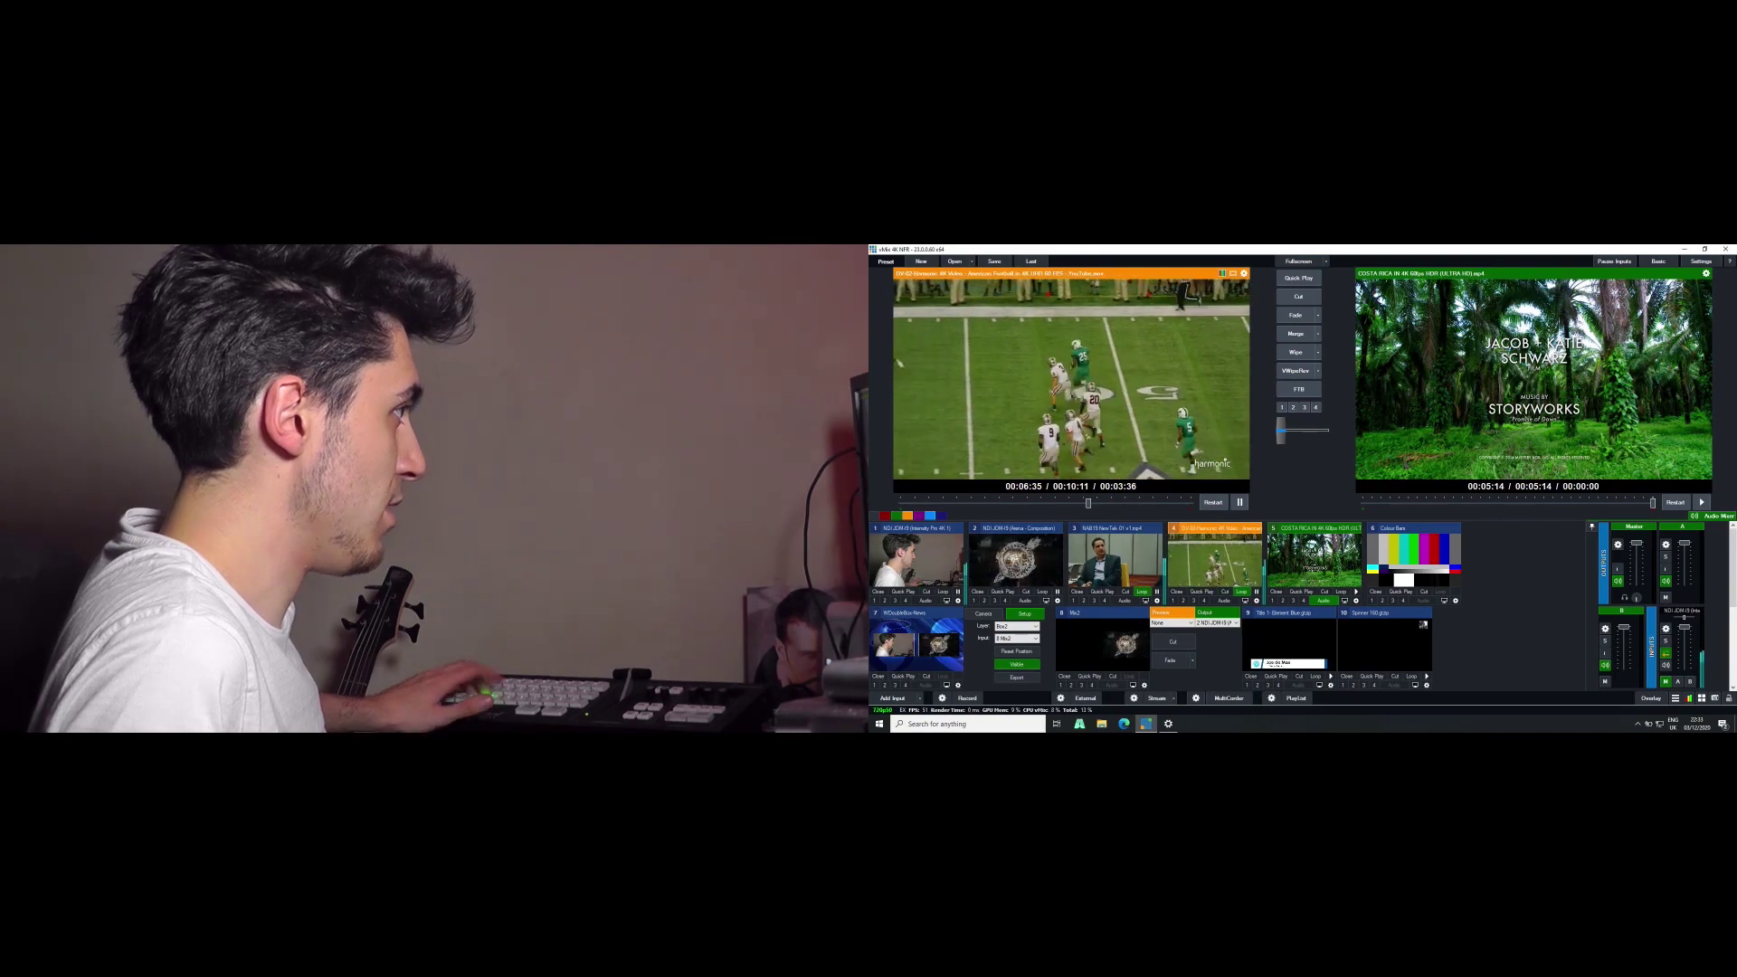
pyautogui.press('5')
pyautogui.press('6')
pyautogui.press('7')
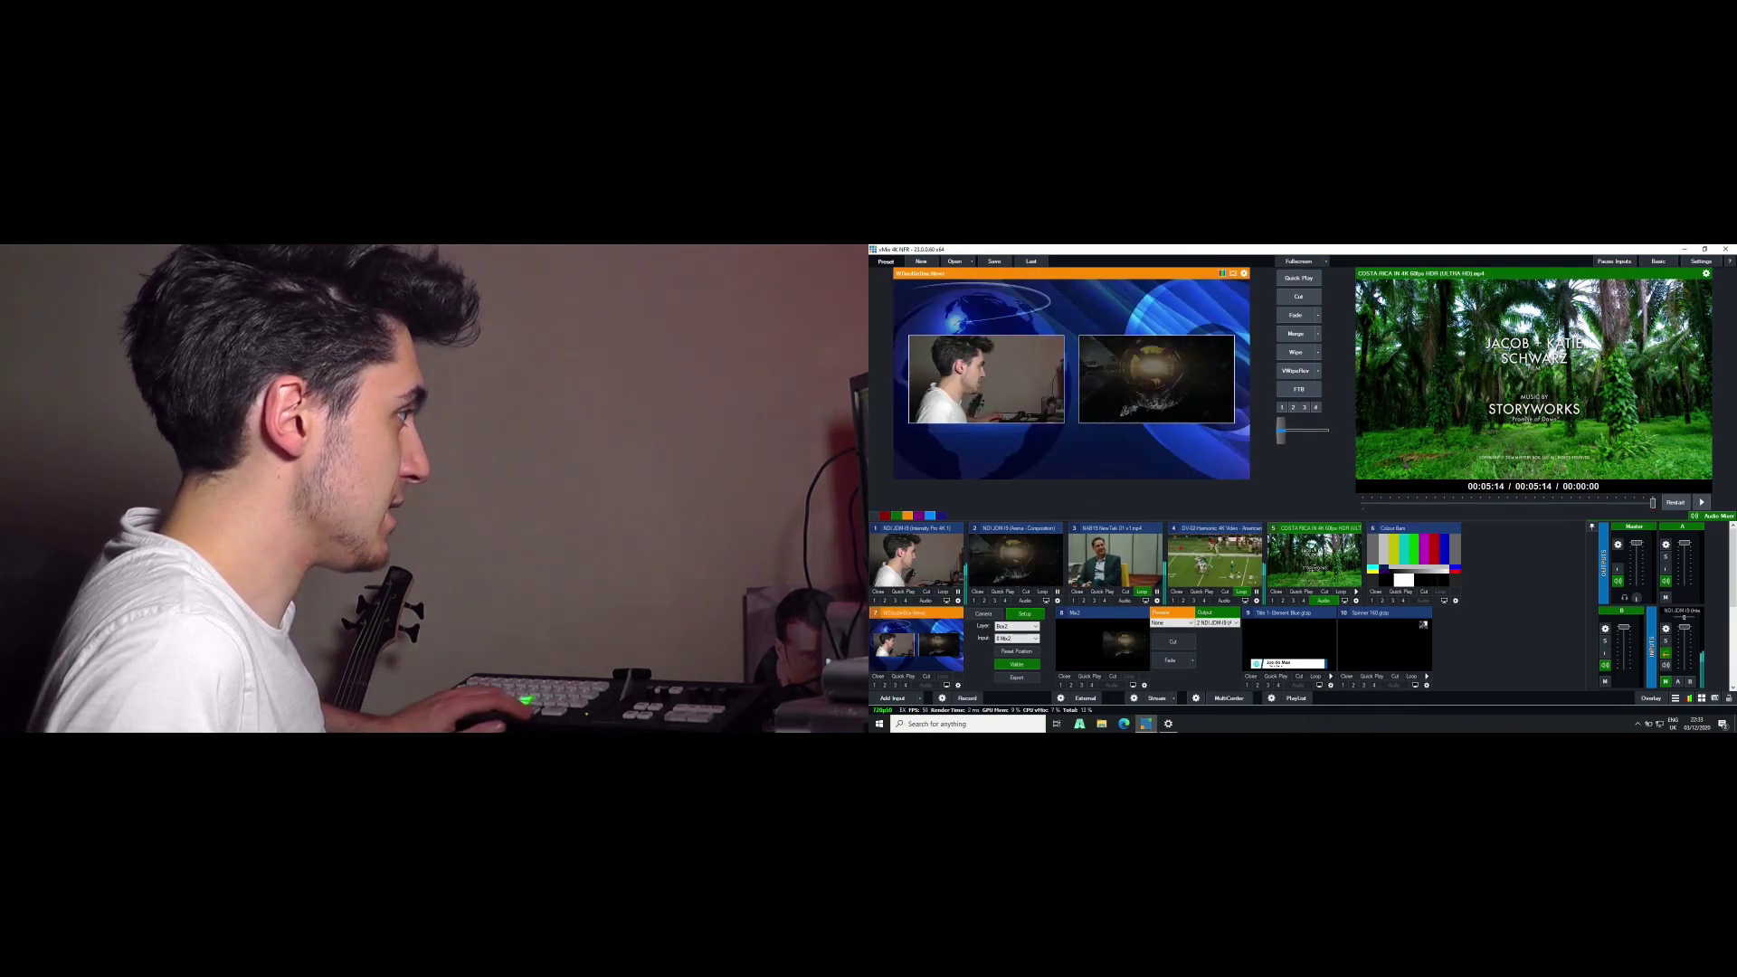
# - Test the program row by sending inputs 1 through 7 to program in turn, finishing on WDoubleBox-News with input 1 in preview
pyautogui.press('F1')
pyautogui.press('F2')
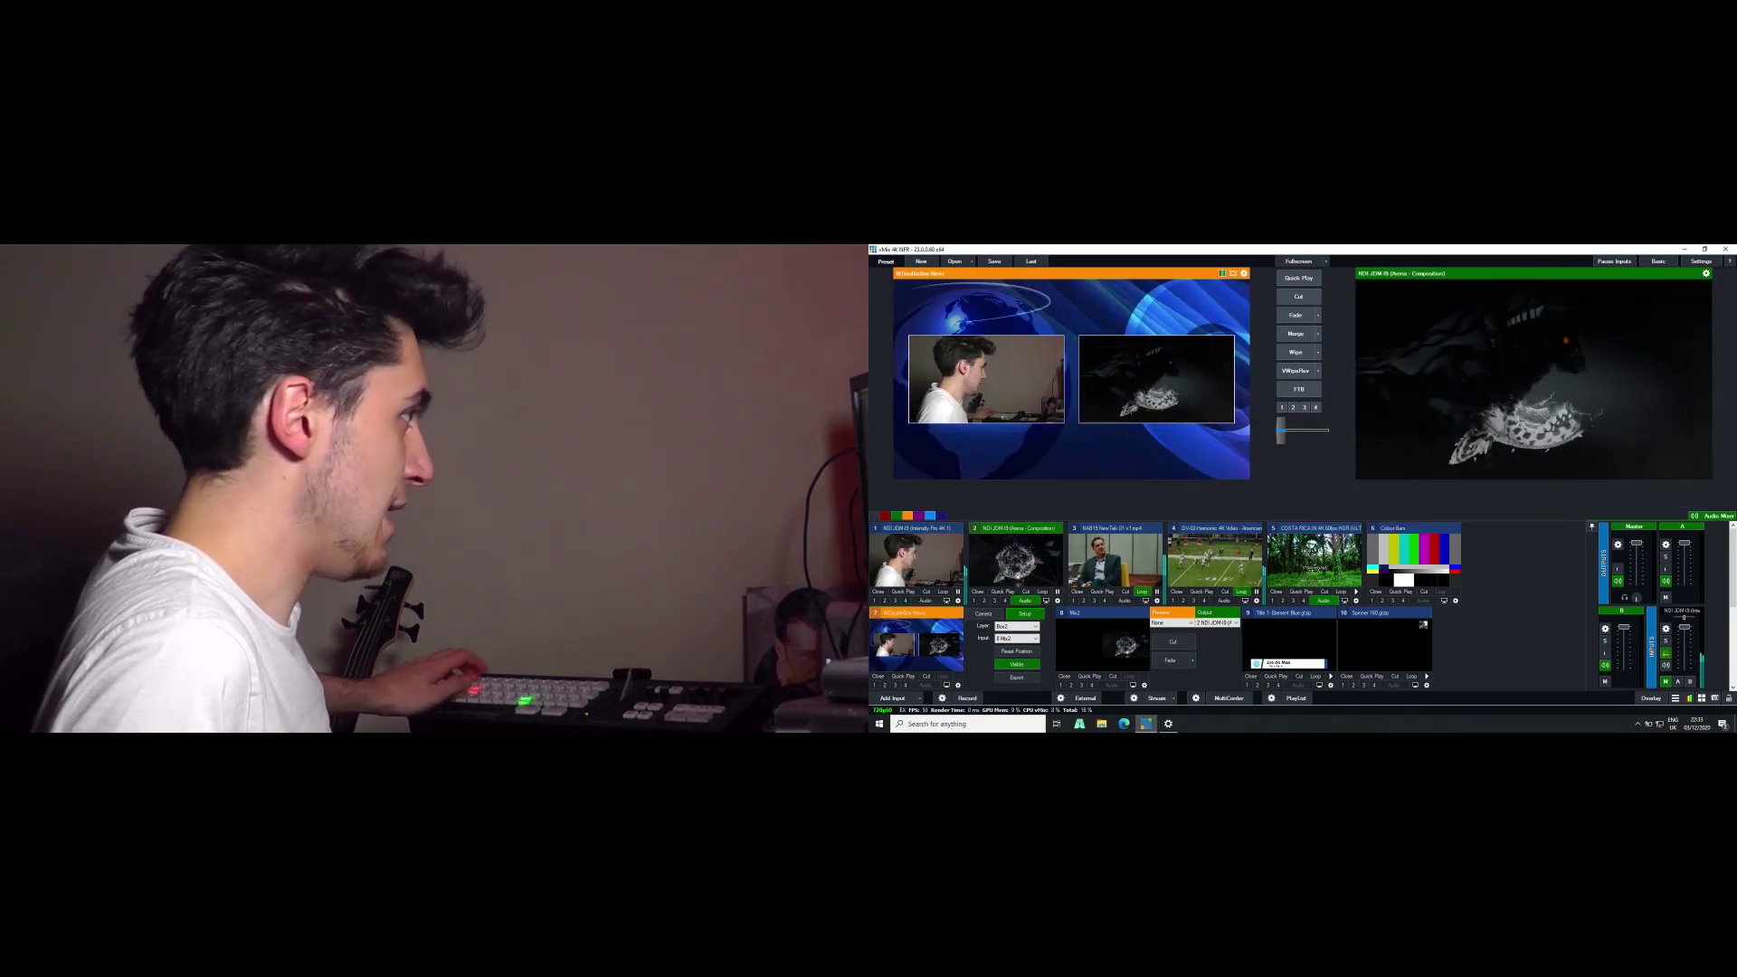
pyautogui.press('F3')
pyautogui.press('F4')
pyautogui.press('F5')
pyautogui.press('F6')
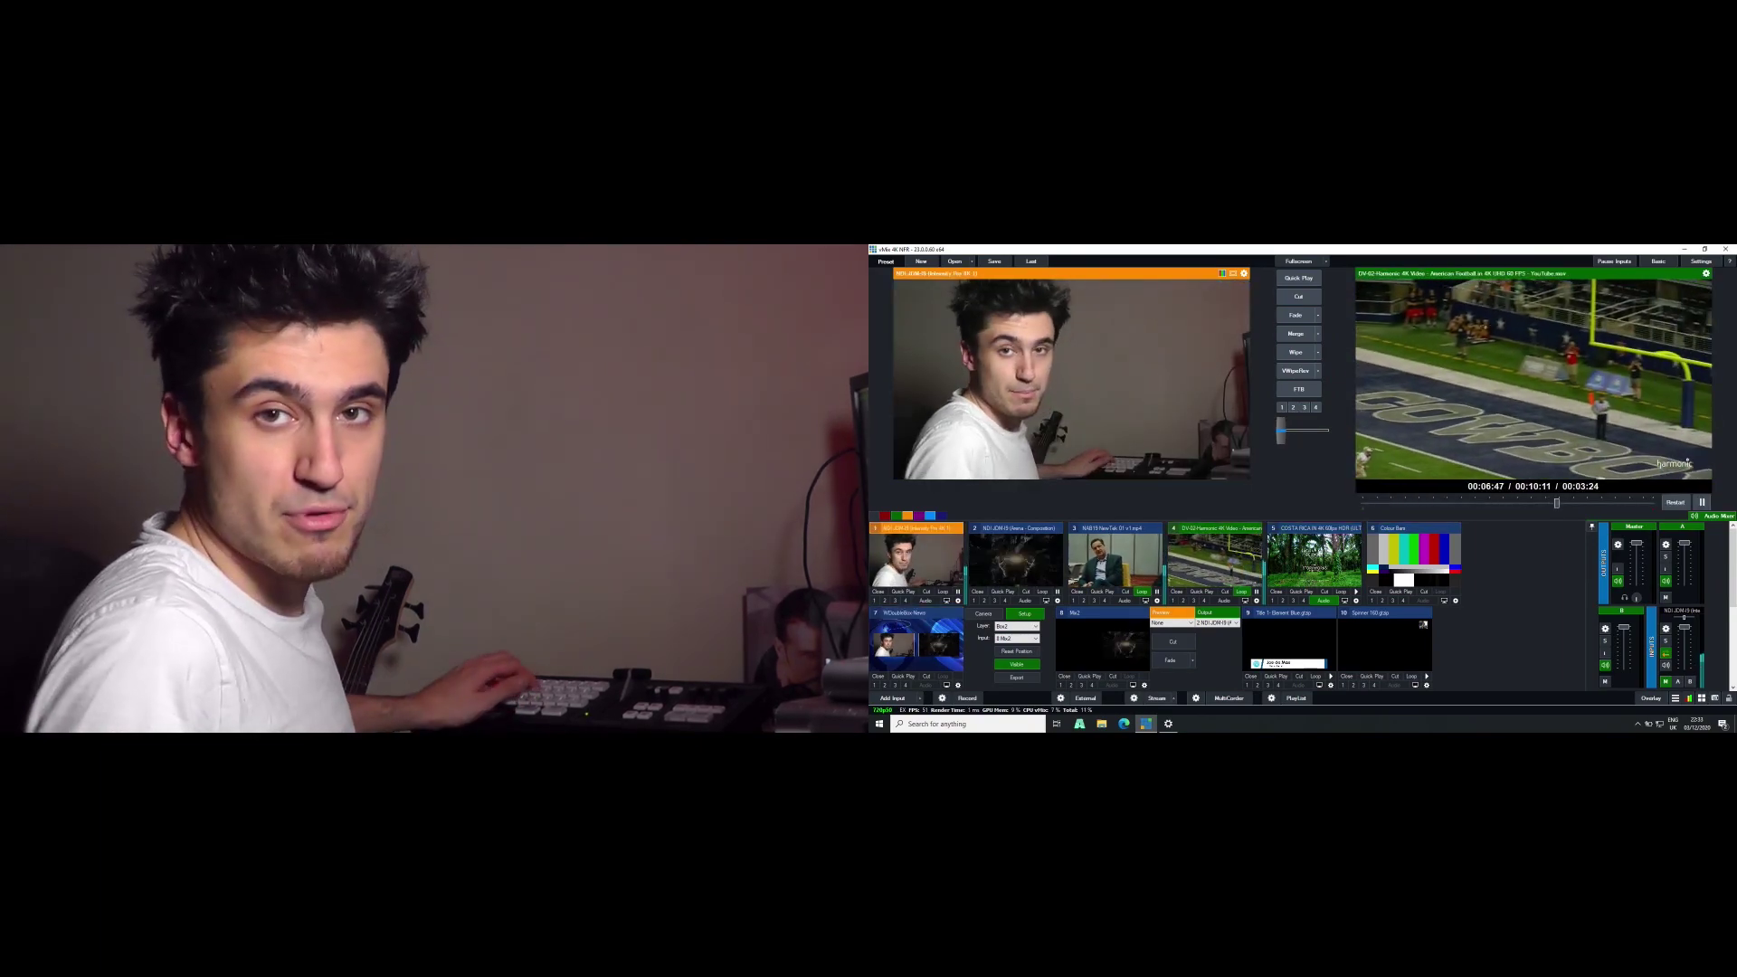
pyautogui.press('7')
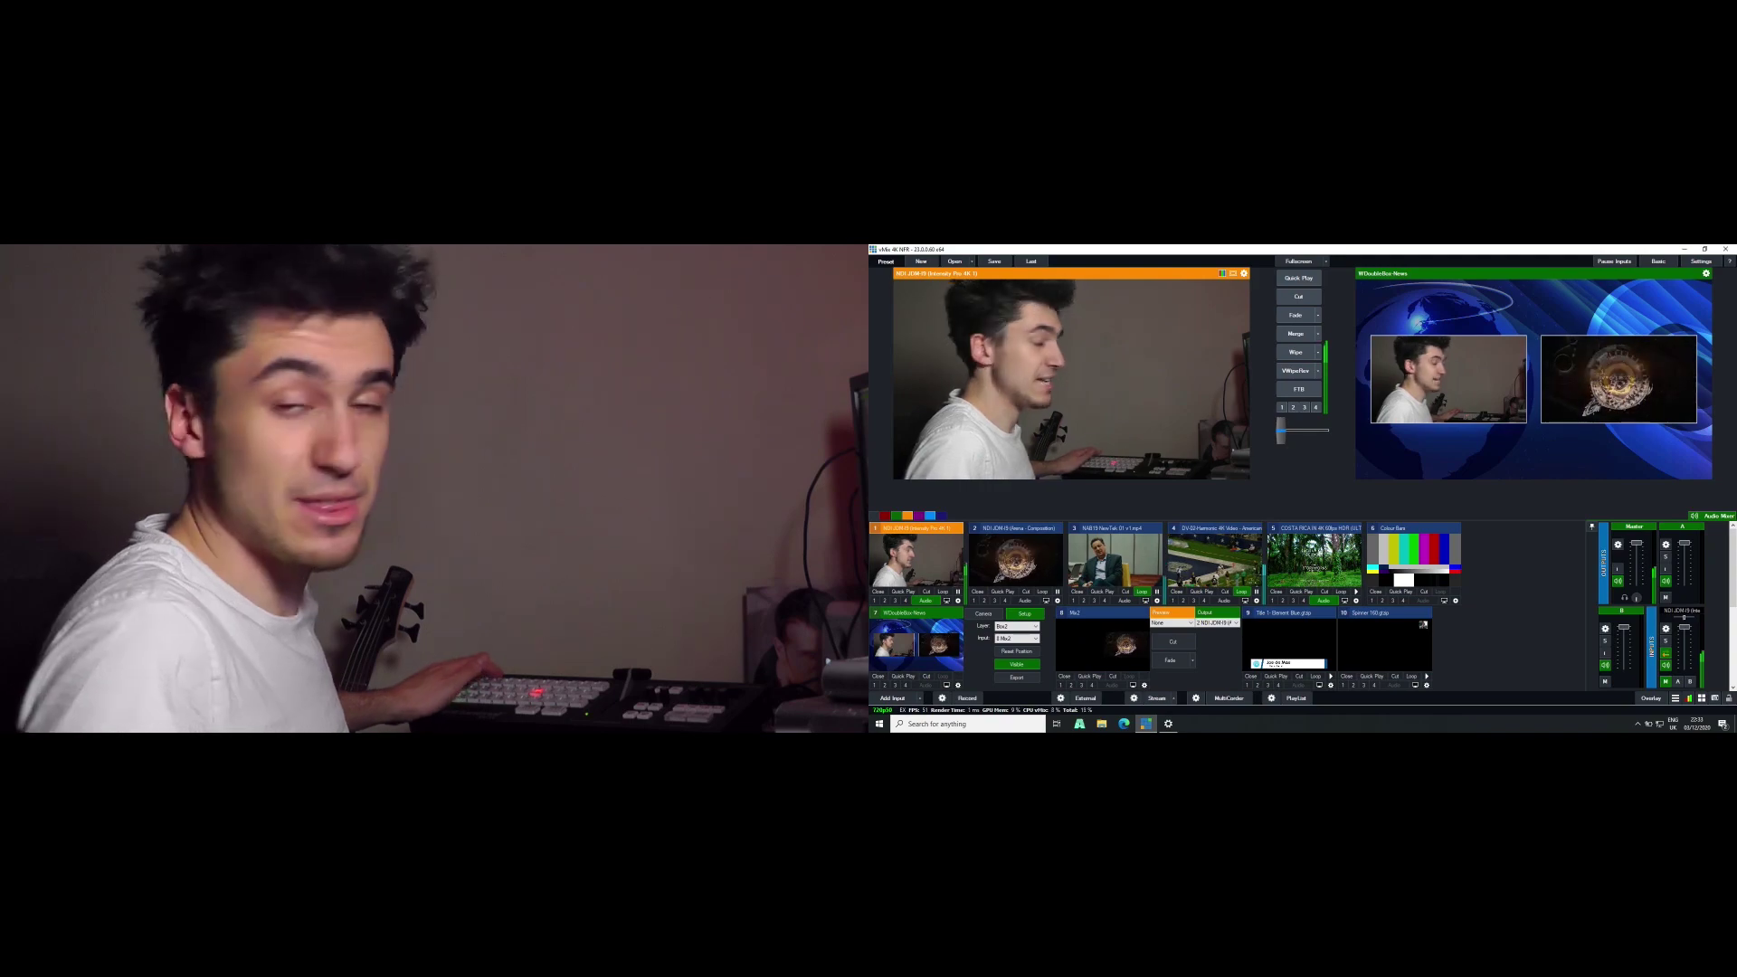
# - Test the FX row by switching the Mix2 output among several inputs inside WDoubleBox-News, finishing on input 6, Colour Bars
pyautogui.press('1')
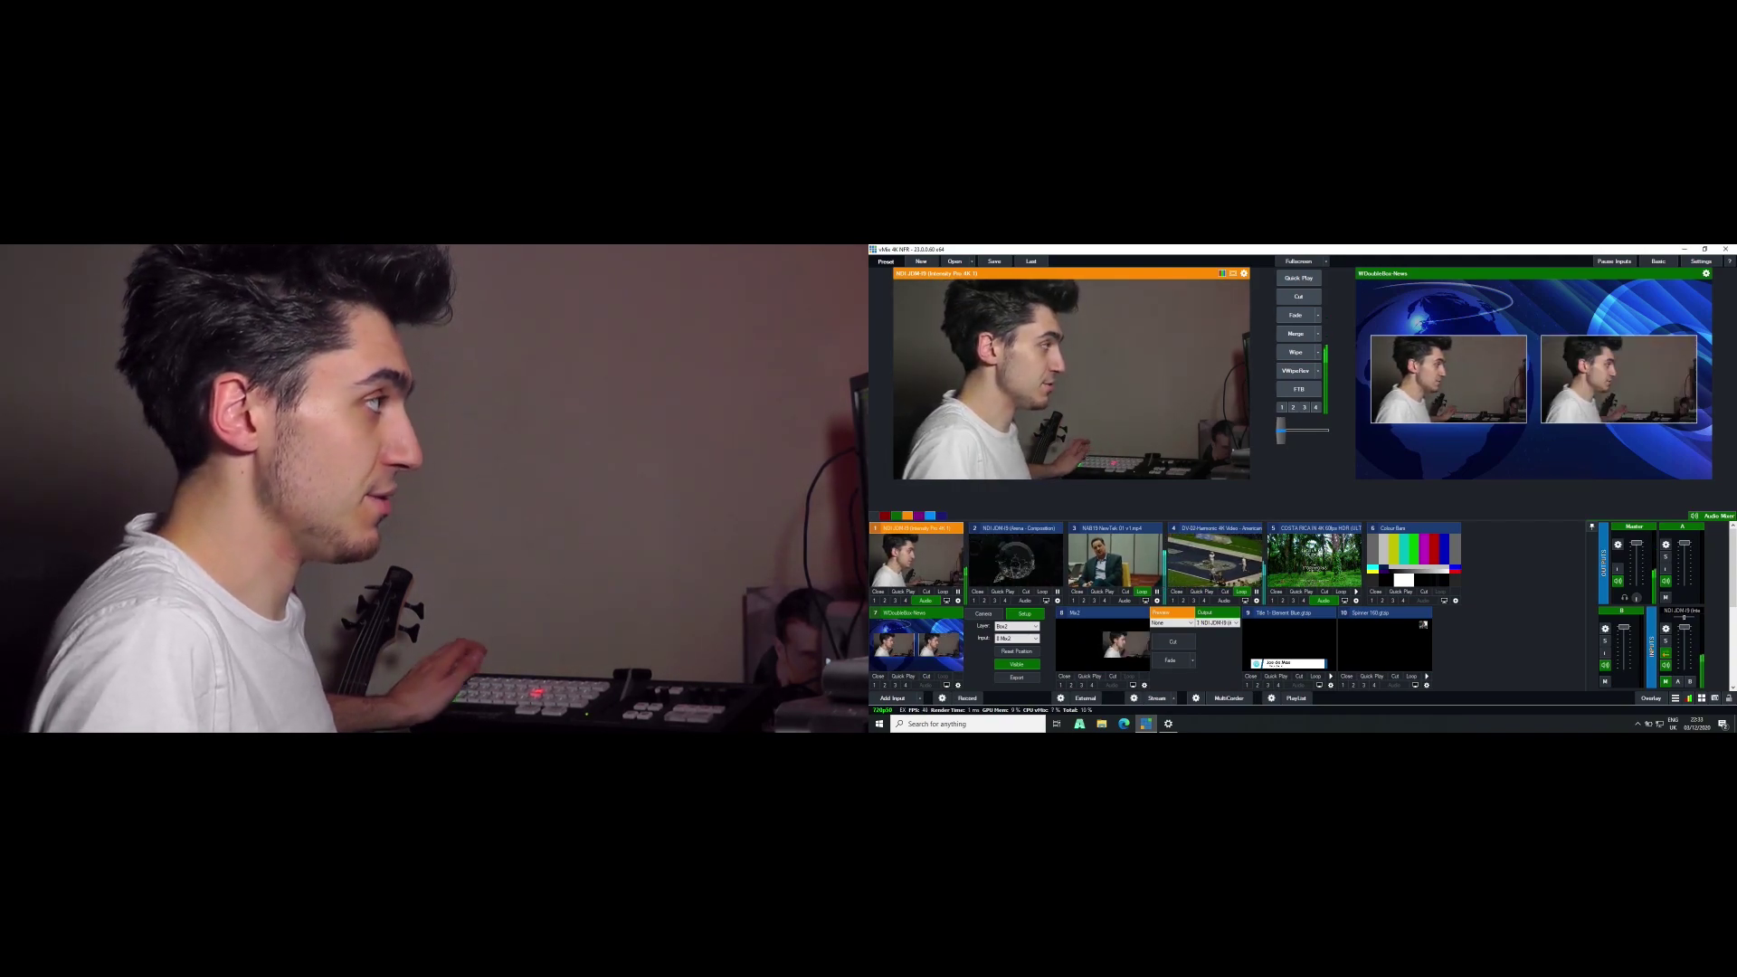
pyautogui.press('3')
pyautogui.press('5')
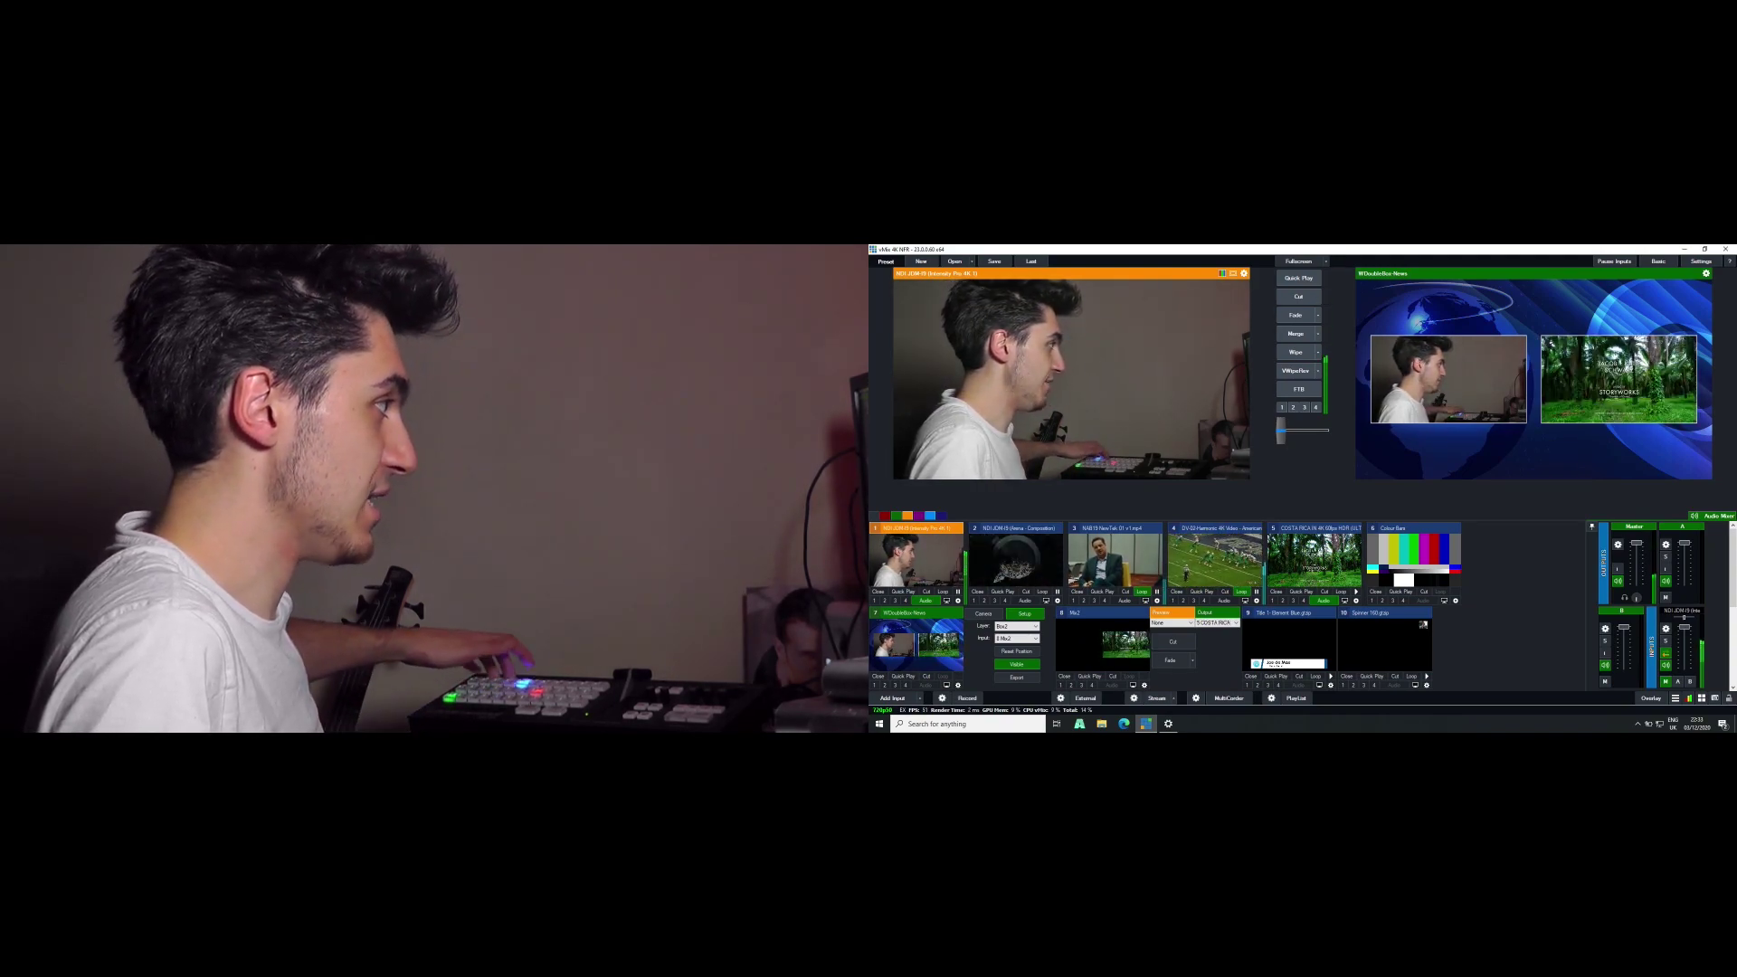
pyautogui.press('6')
pyautogui.press('7')
pyautogui.press('4')
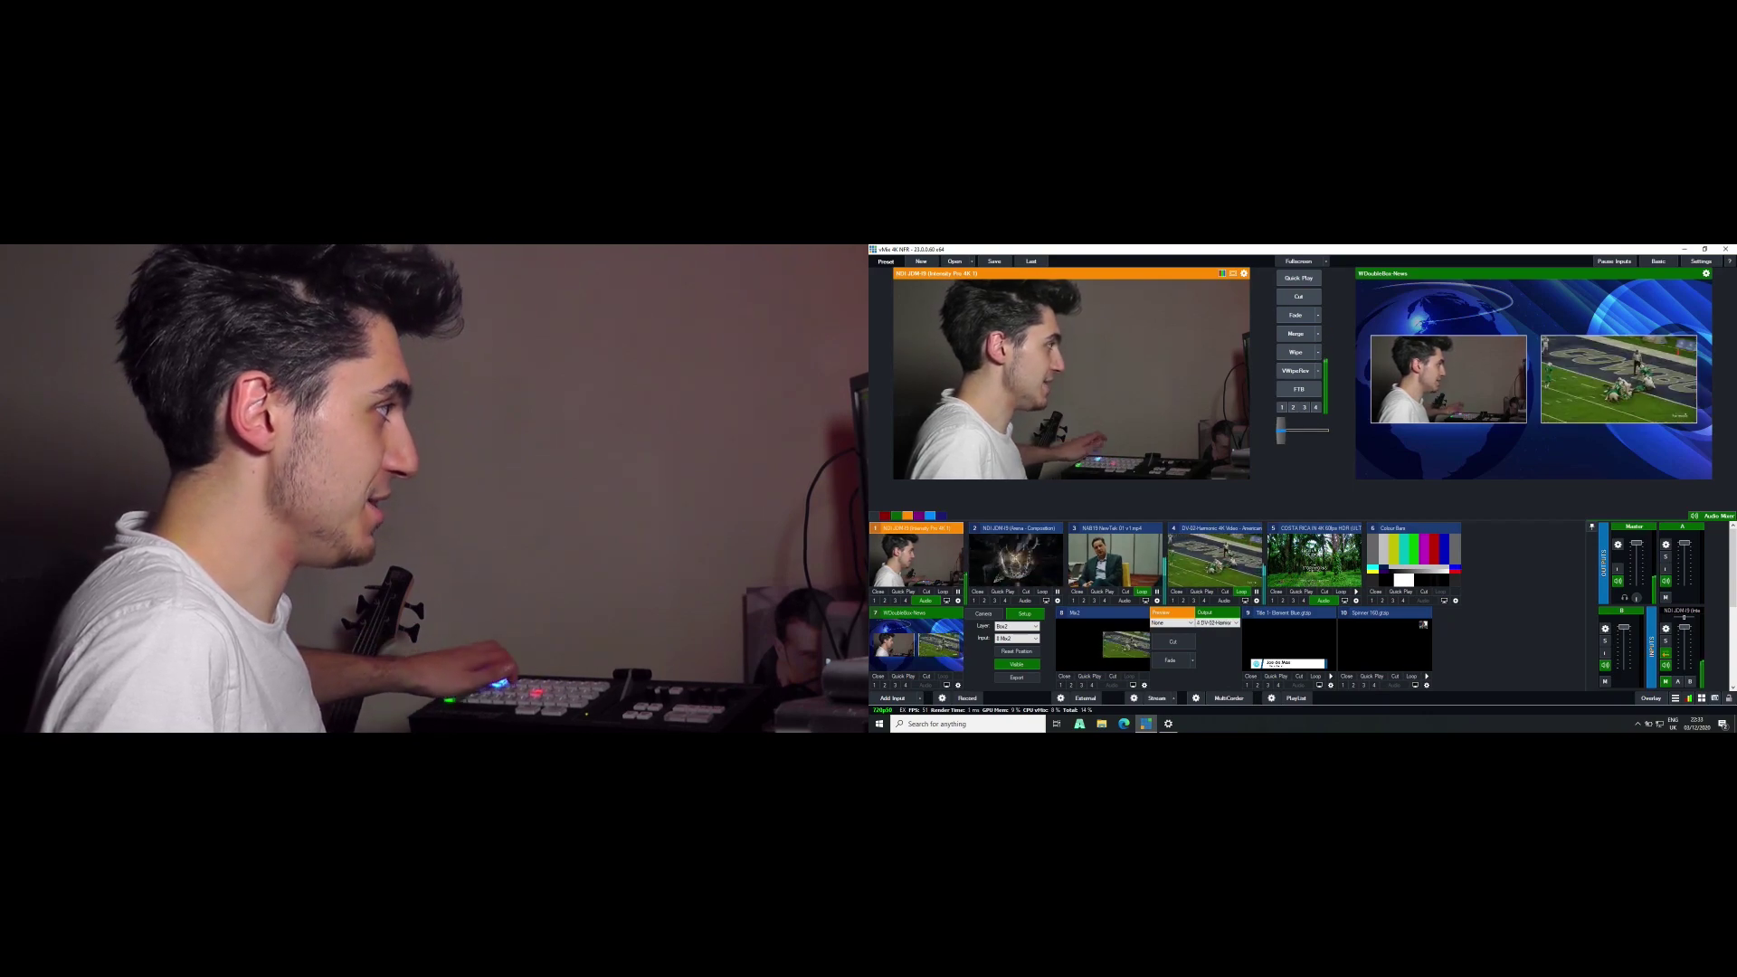
pyautogui.press('1')
pyautogui.press('5')
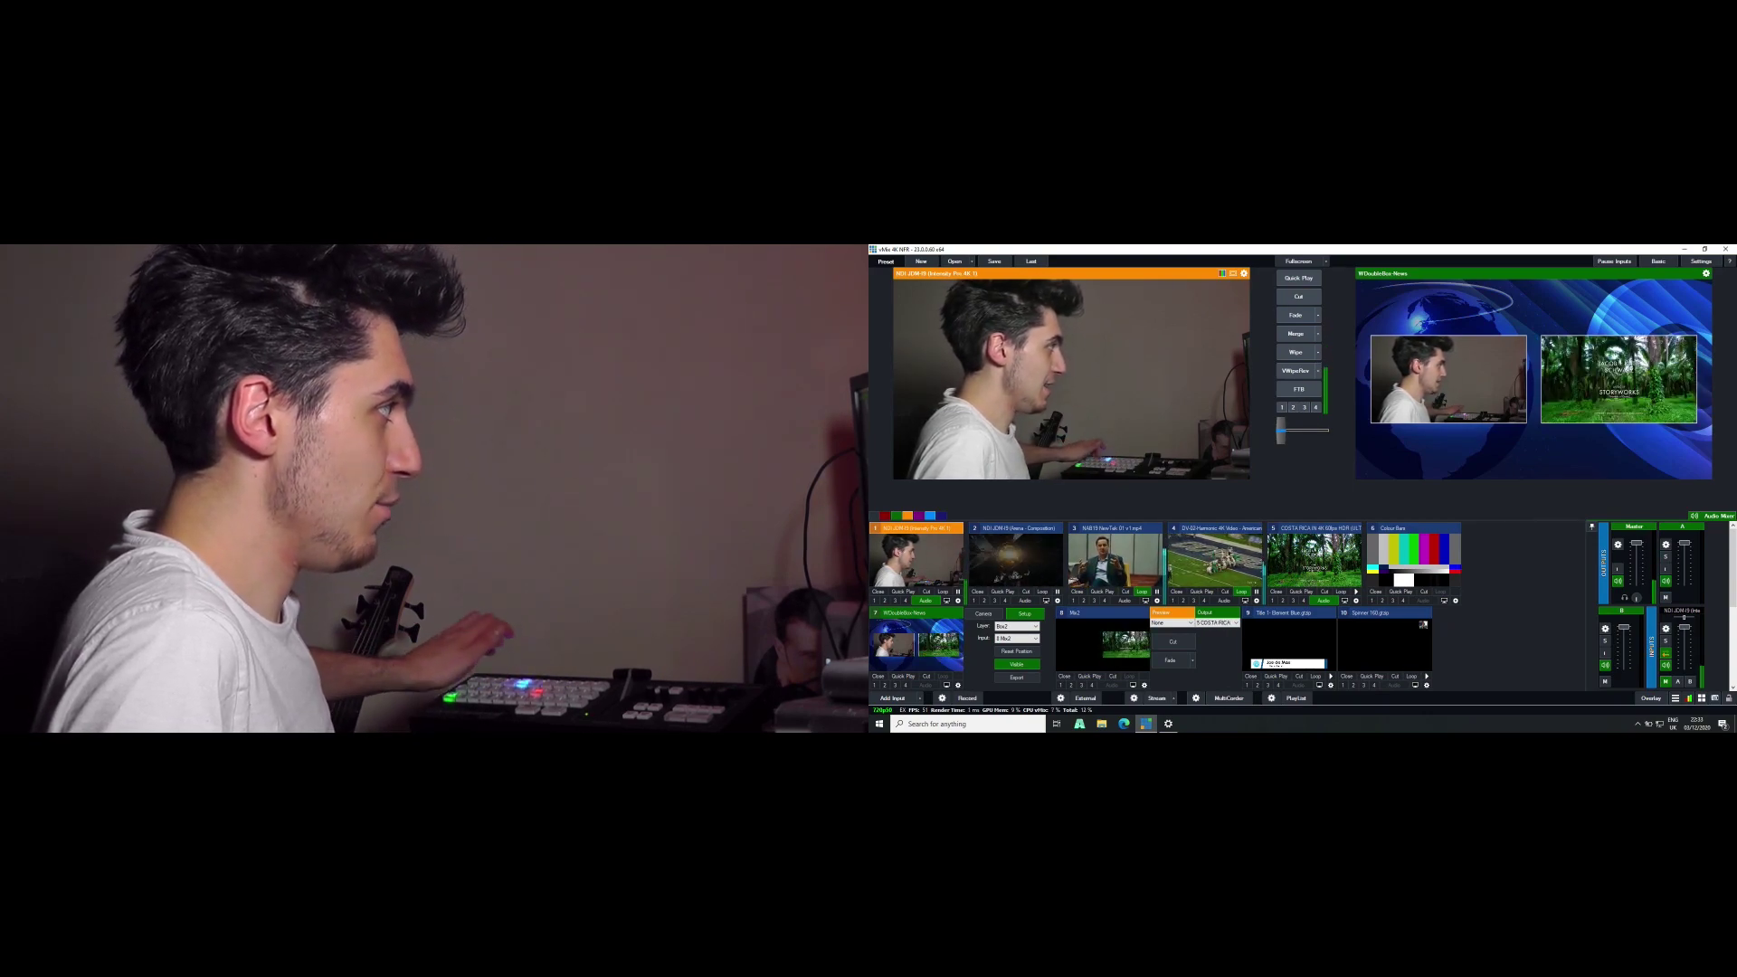
pyautogui.press('1')
pyautogui.press('2')
pyautogui.press('6')
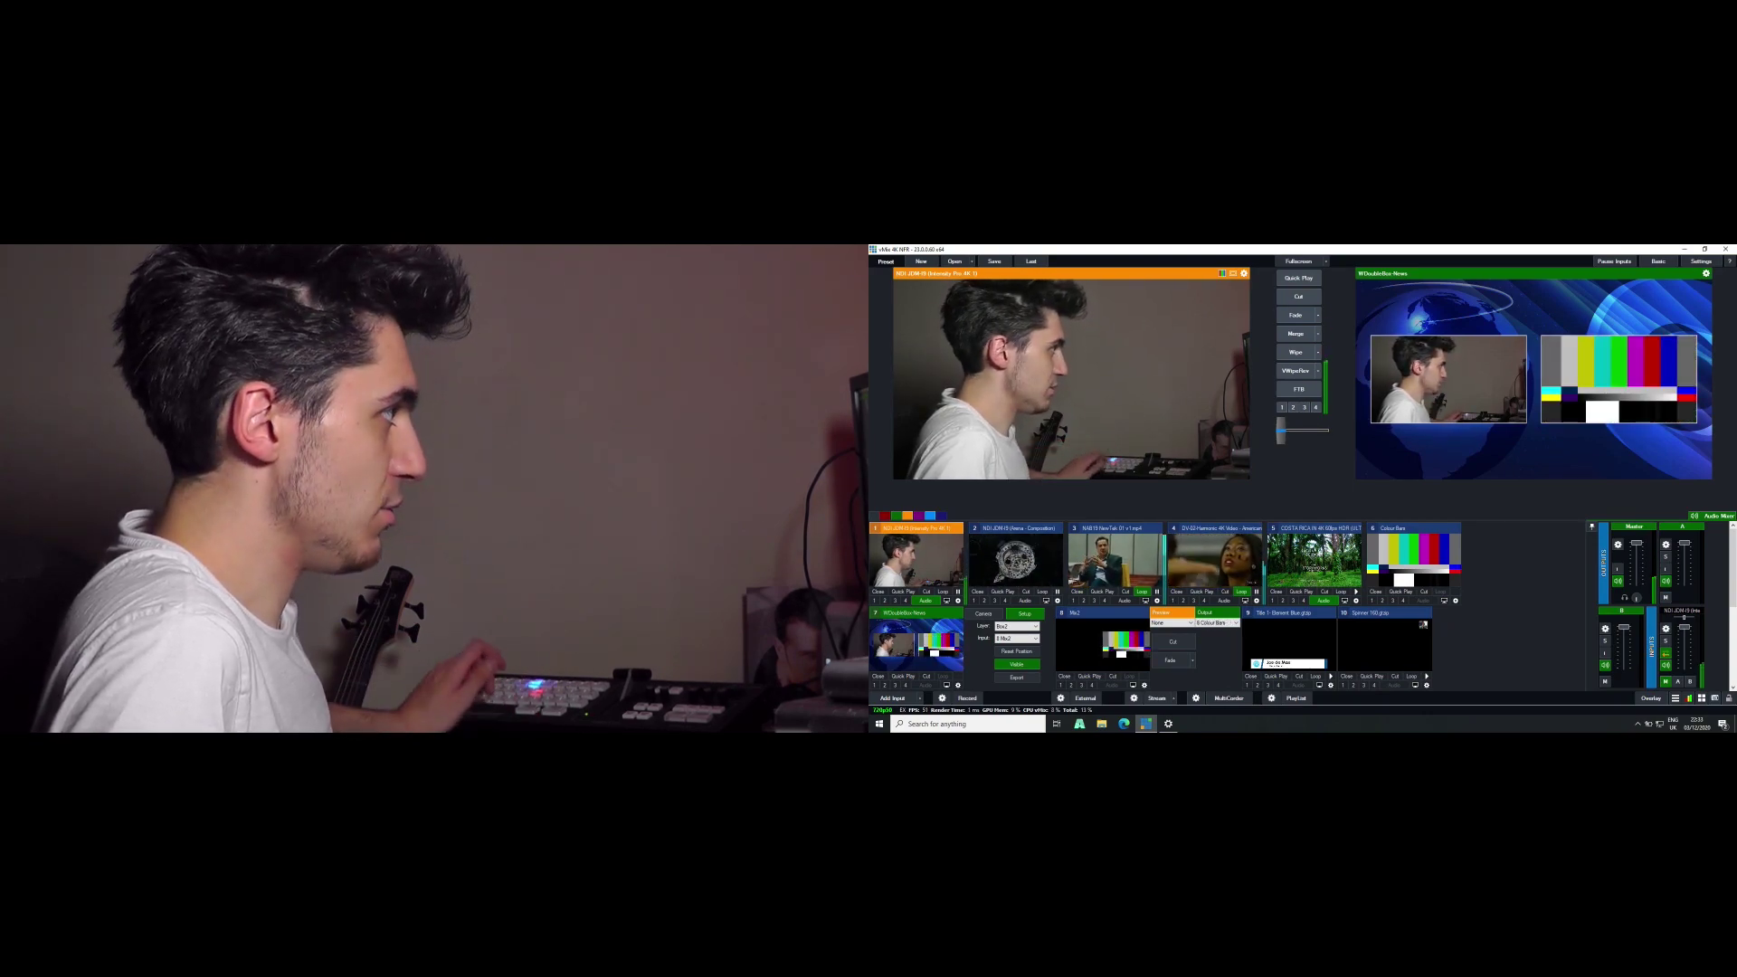
# - Test the transition controls by swapping input 1 and WDoubleBox-News between preview and program, finishing with input 1 on program
pyautogui.press('Return')
pyautogui.press('space')
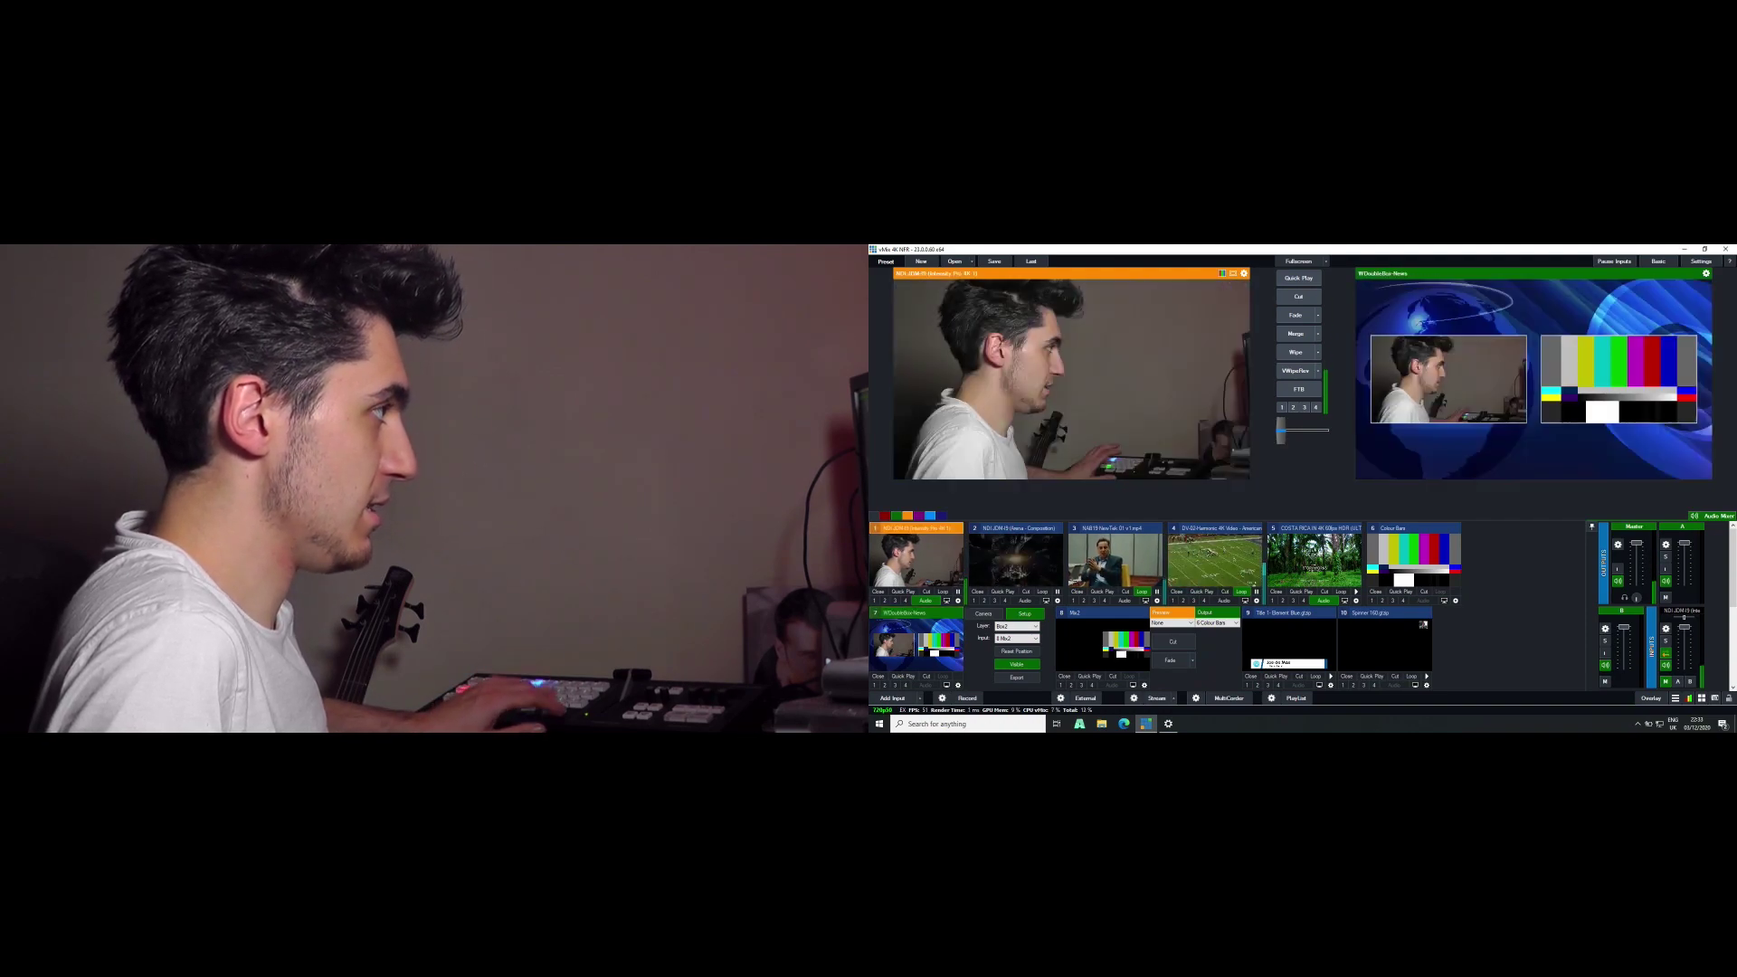
pyautogui.press('space')
pyautogui.press('space')
pyautogui.press('space')
pyautogui.press('space')
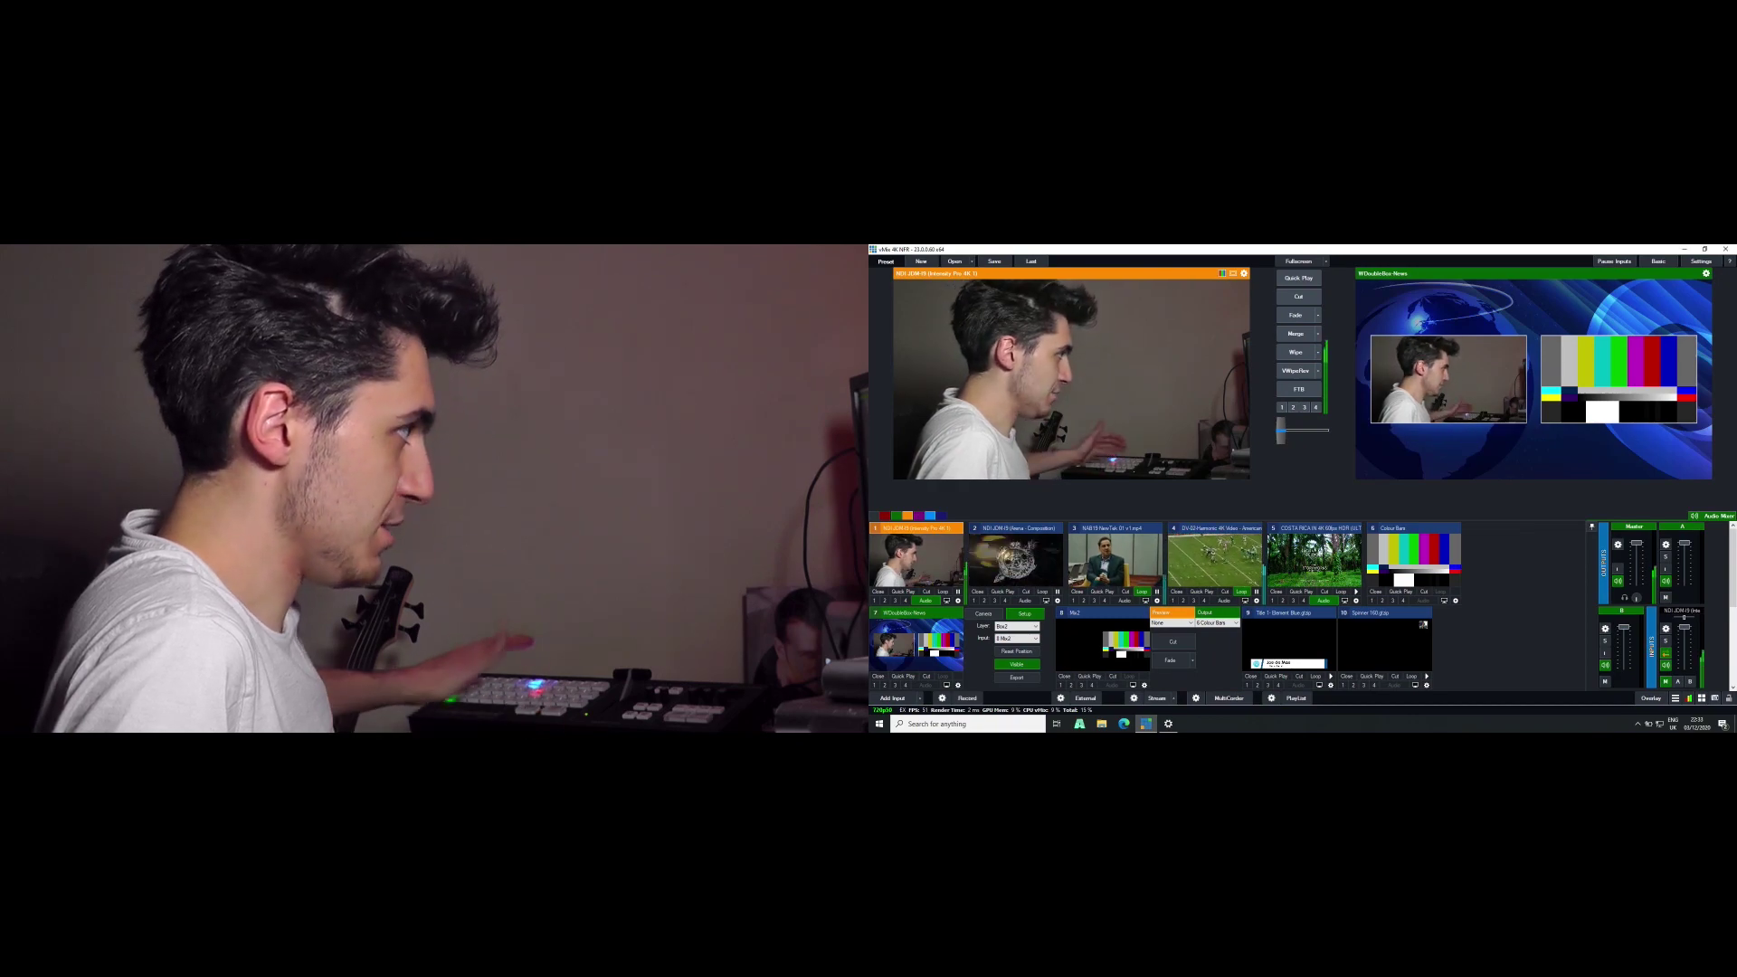
pyautogui.press('space')
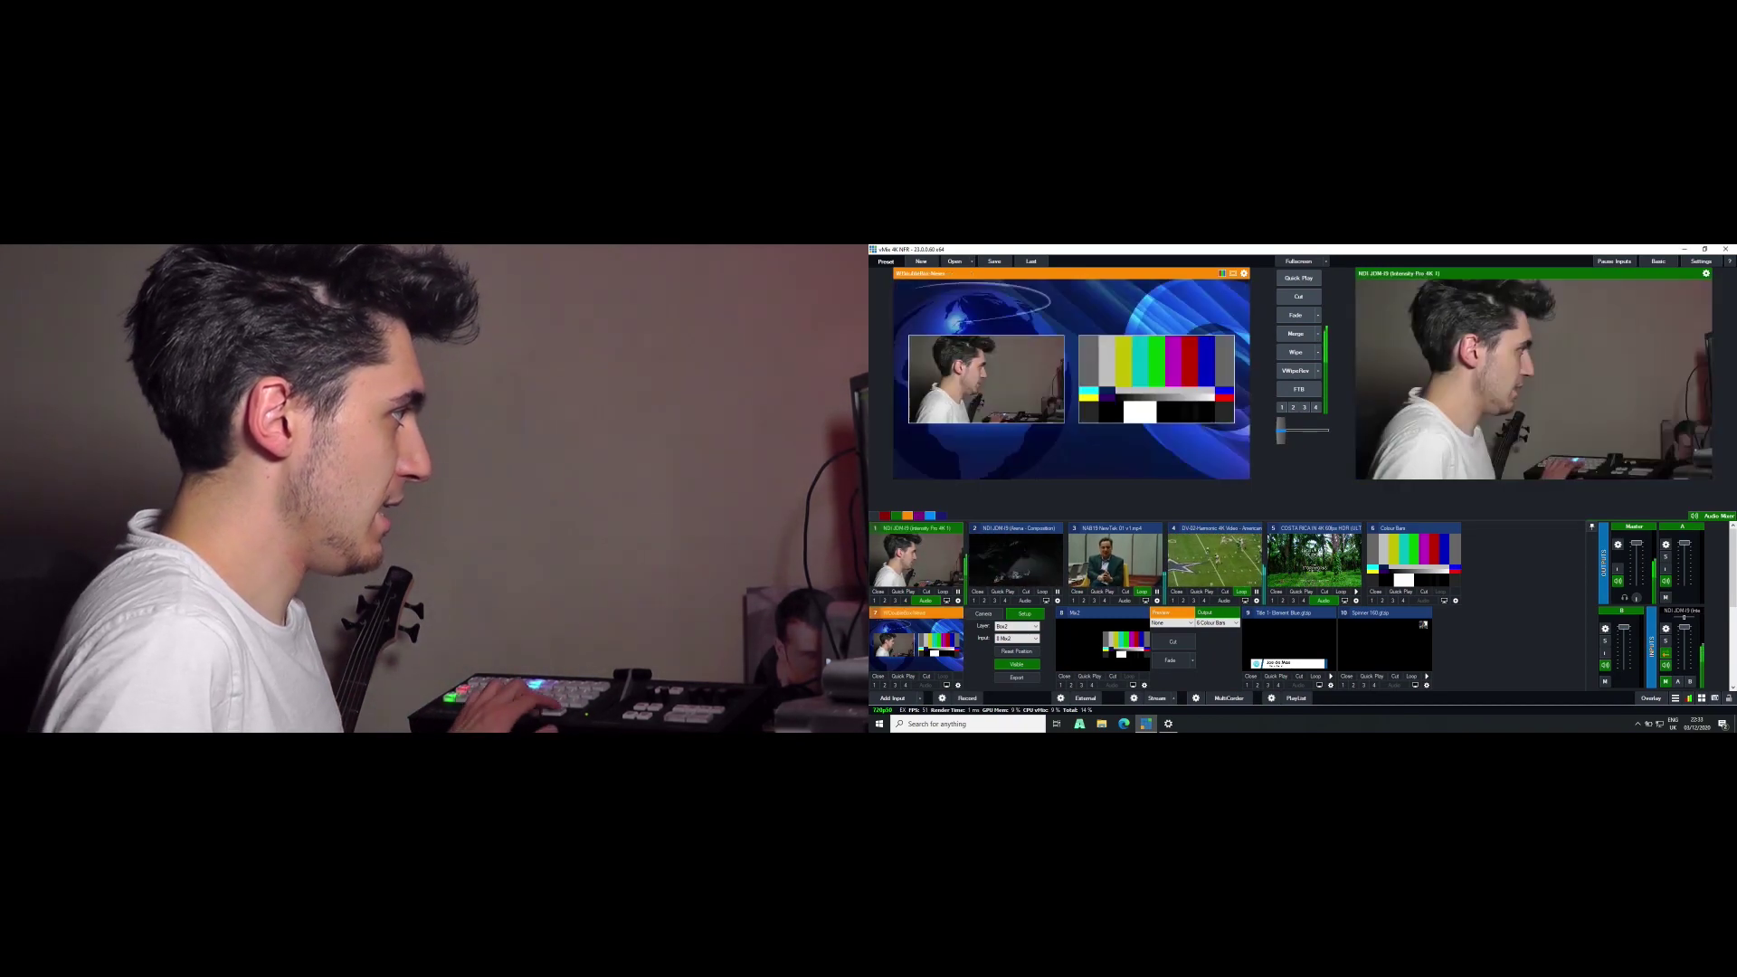
# - Show the Title 1- Element Blue.gtzip input on overlay 1 and the Spinner 160.gtzip input on overlay 2
pyautogui.press('space')
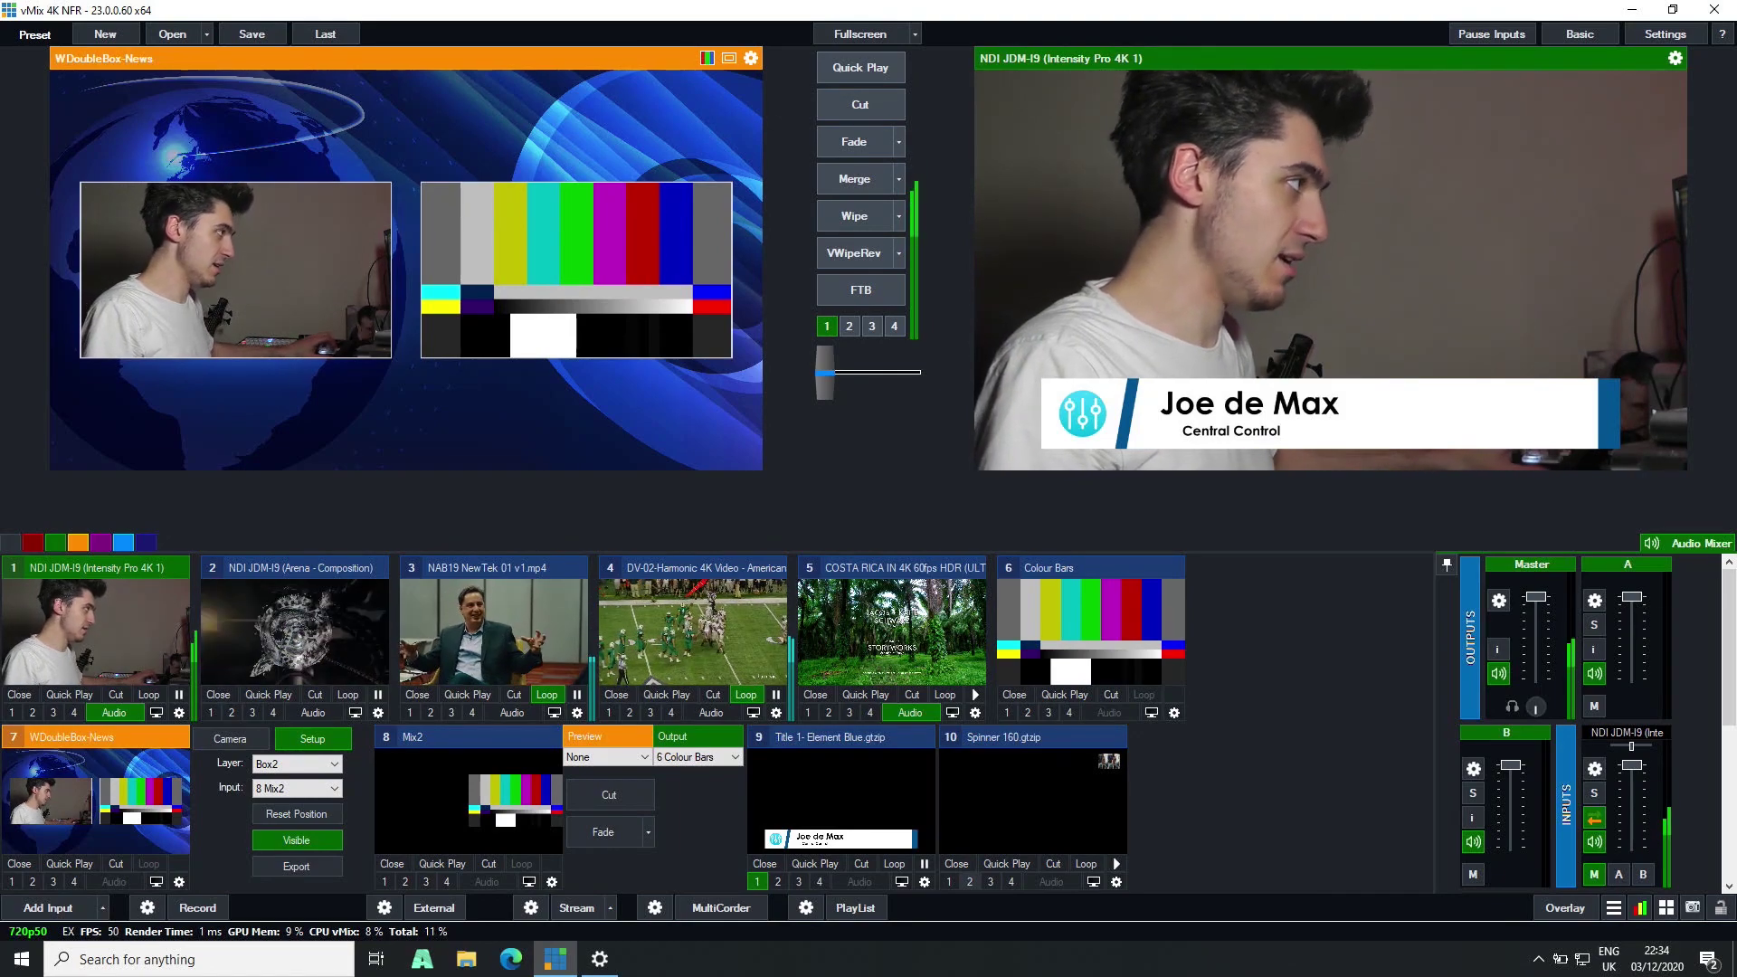
pyautogui.click(969, 881)
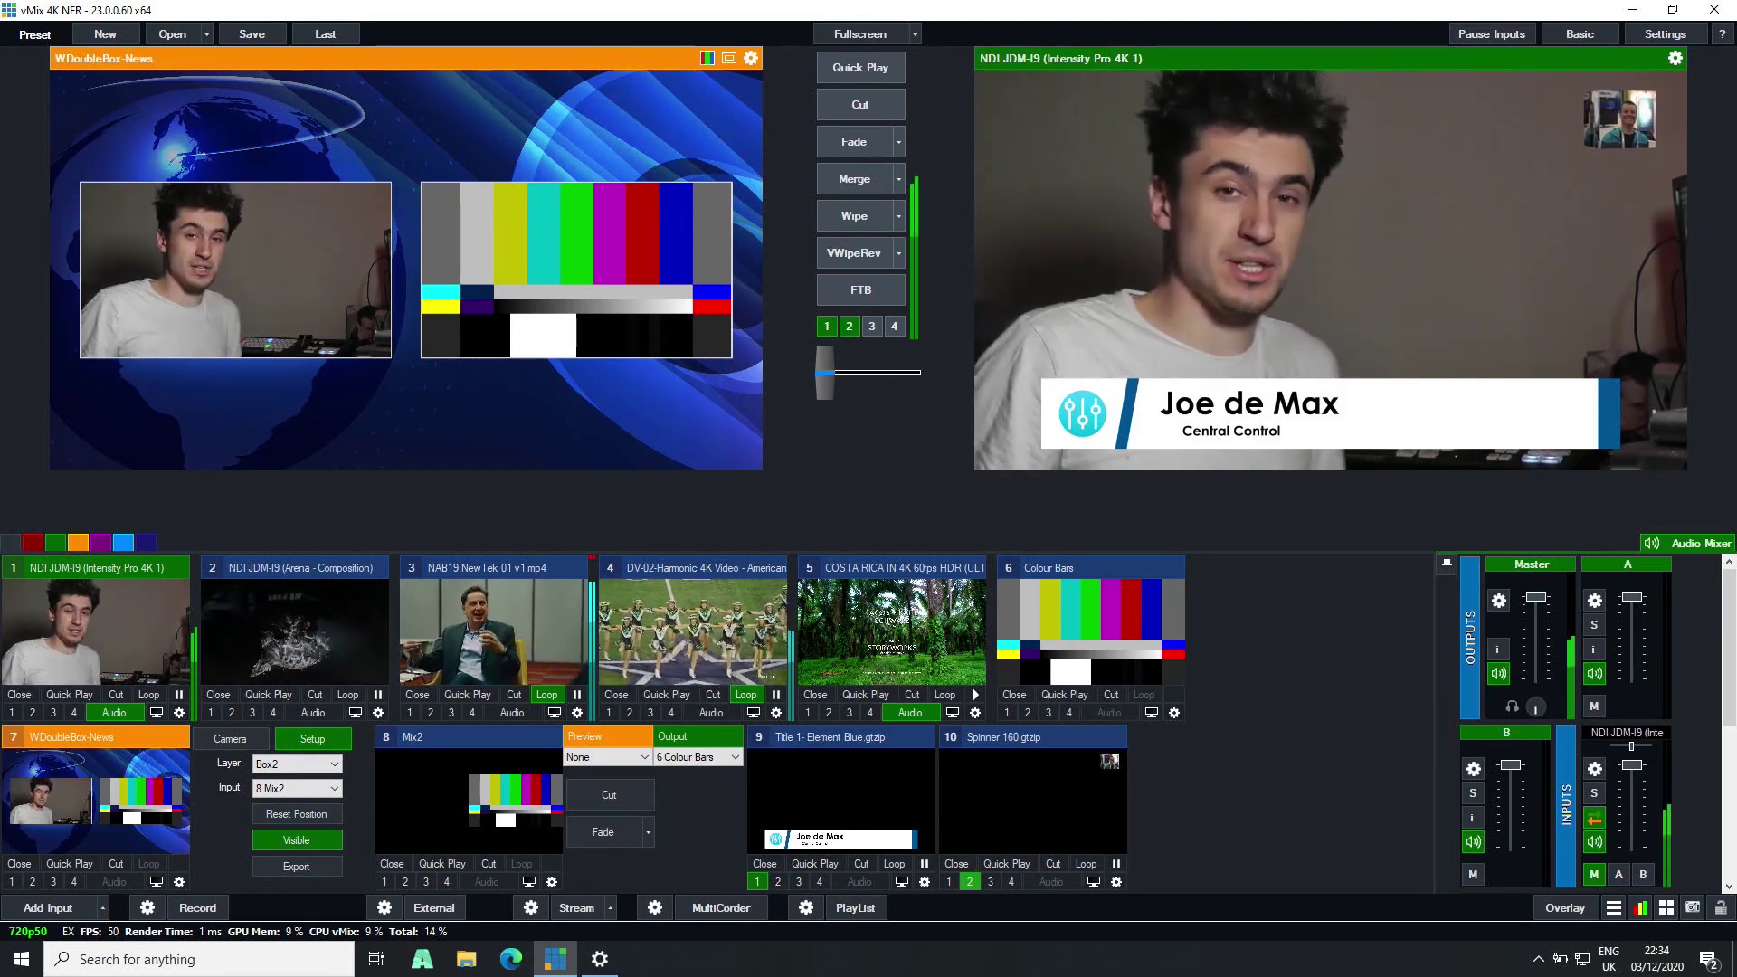